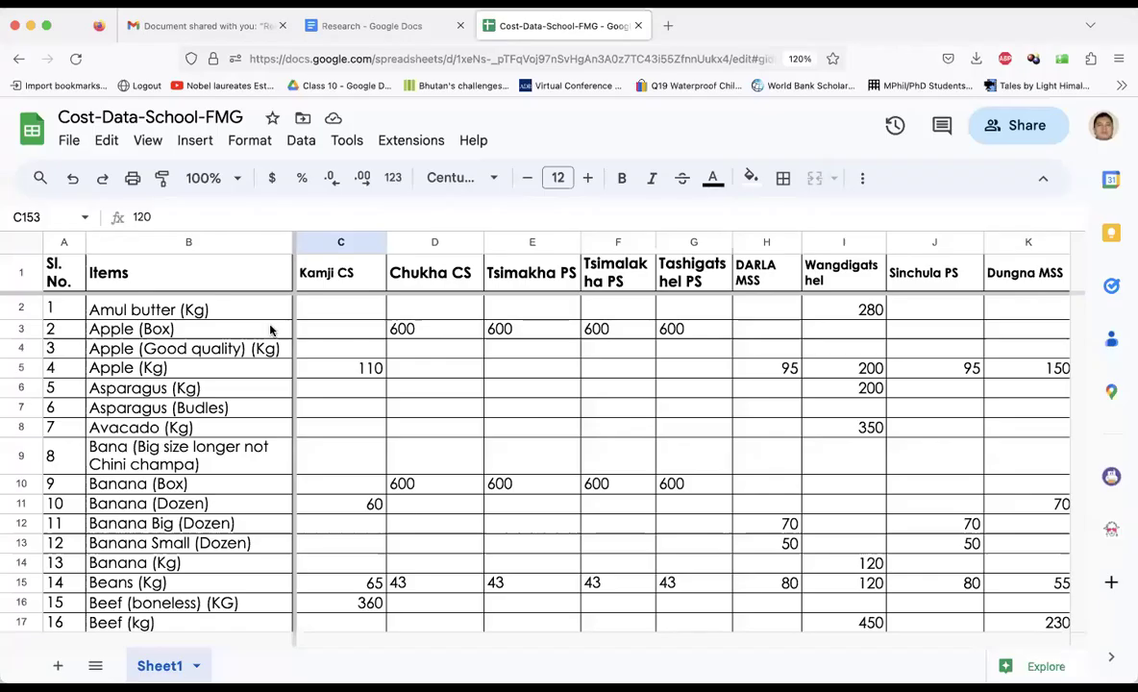
# Look through the item list and the price columns of the schools, from Kamji CS across to PAKSHIKHA CS
pyautogui.click(284, 352)
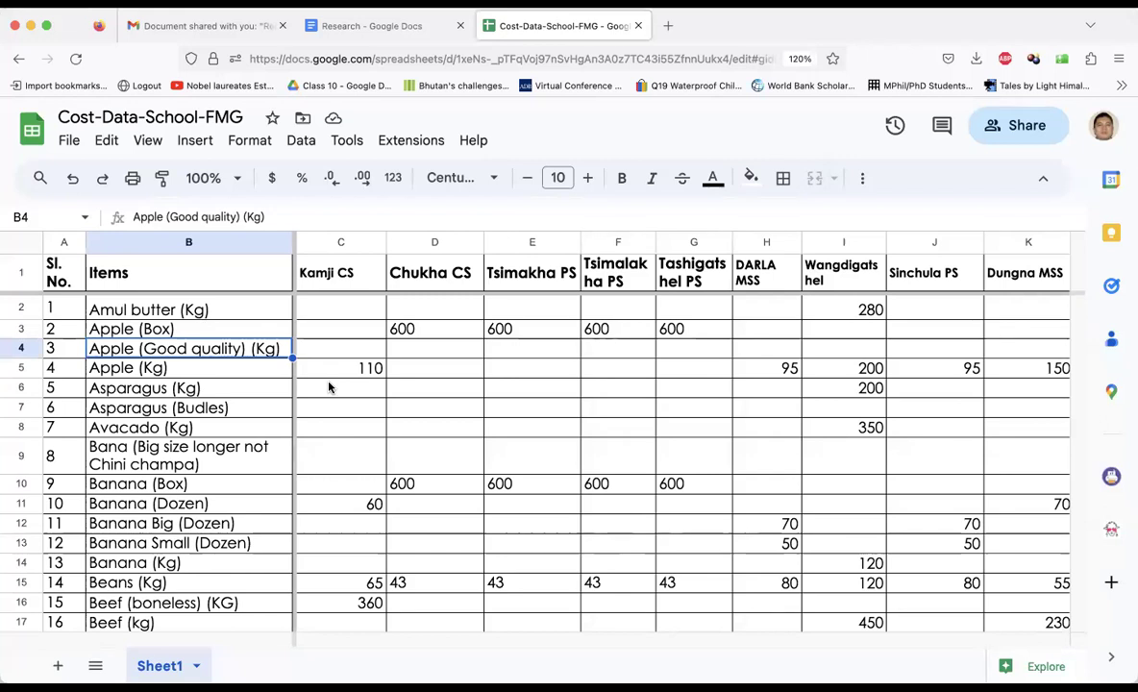
pyautogui.click(433, 375)
pyautogui.scroll(-5, 380, 398)
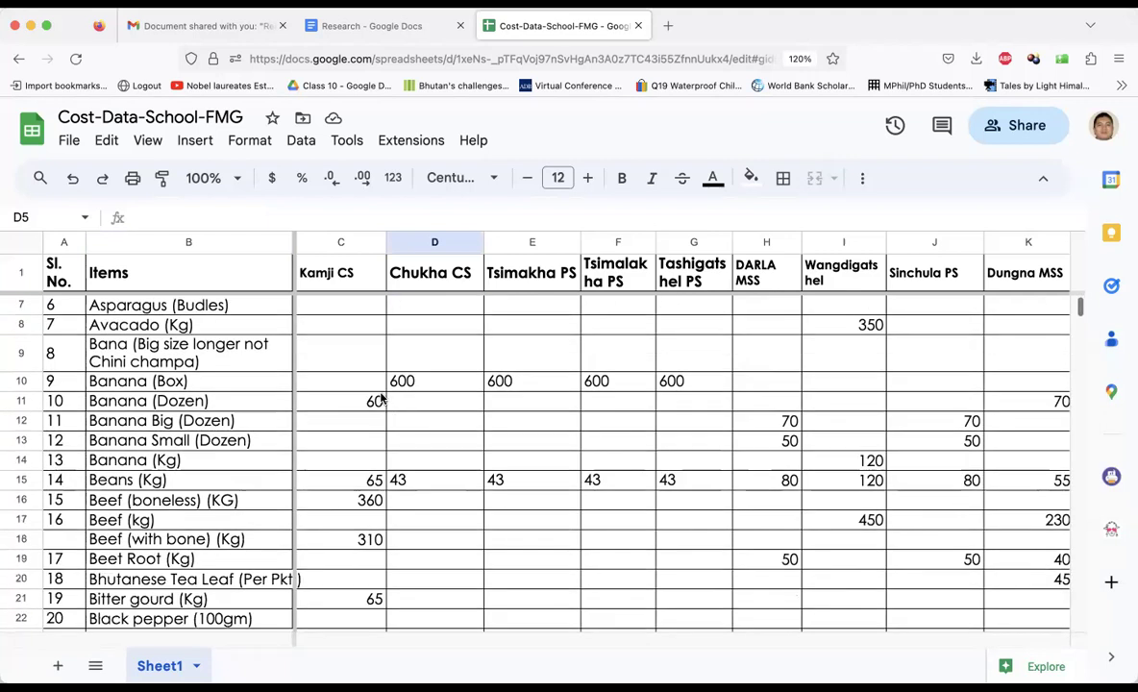
pyautogui.scroll(5, 381, 398)
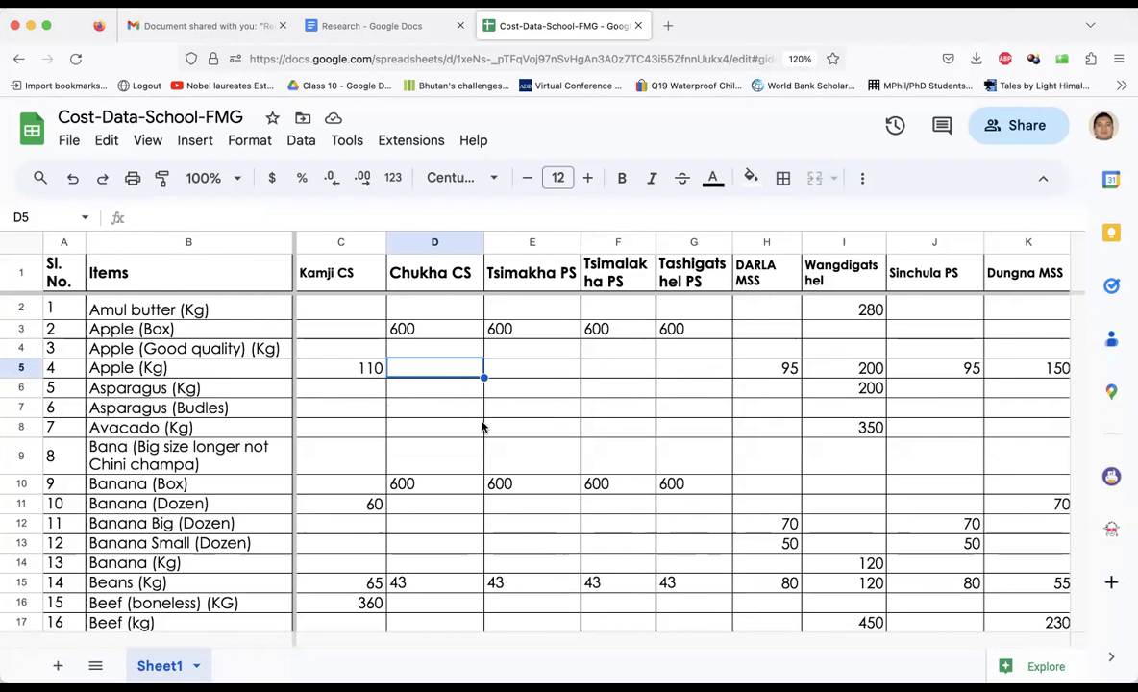
pyautogui.hscroll(10, 441, 416)
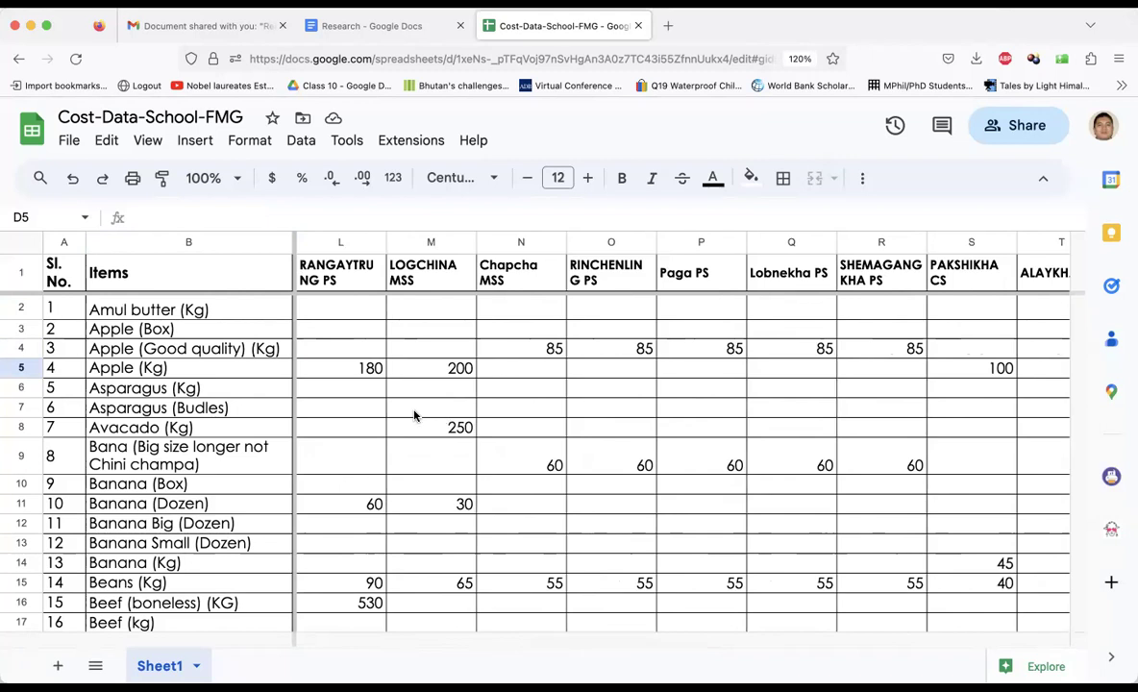
pyautogui.hscroll(-10, 313, 395)
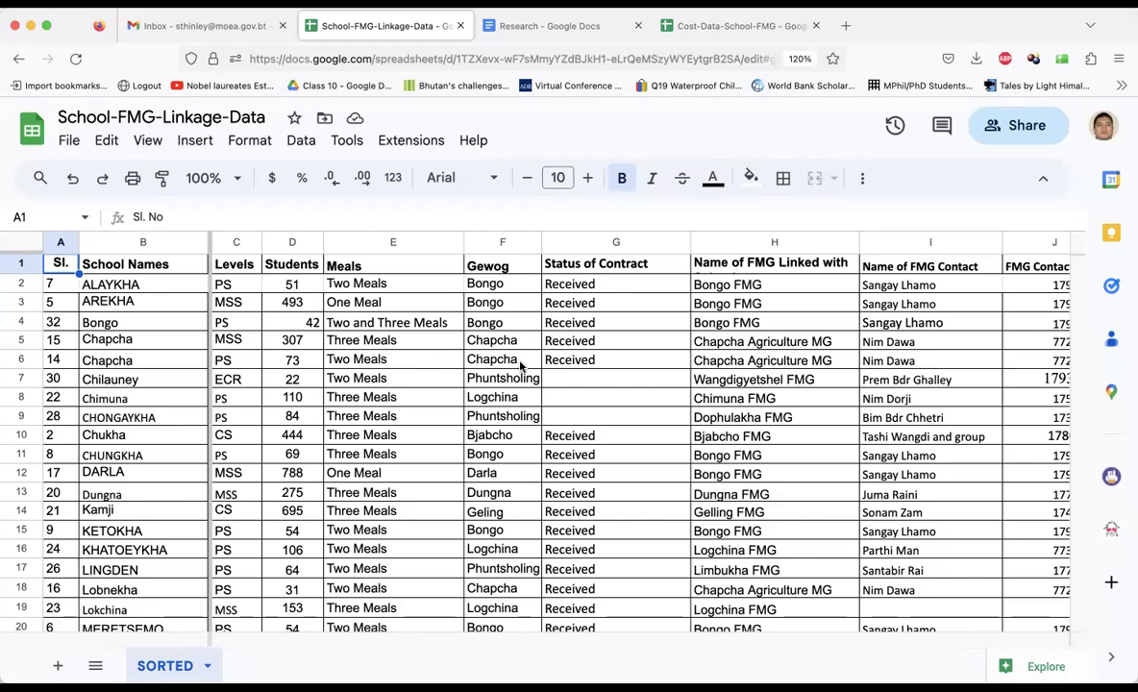
# Examine the ALAYKHA school record across its level, students, meals, gewog, contract status and linked FMG columns
pyautogui.hscroll(10, 520, 366)
pyautogui.hscroll(-10, 520, 366)
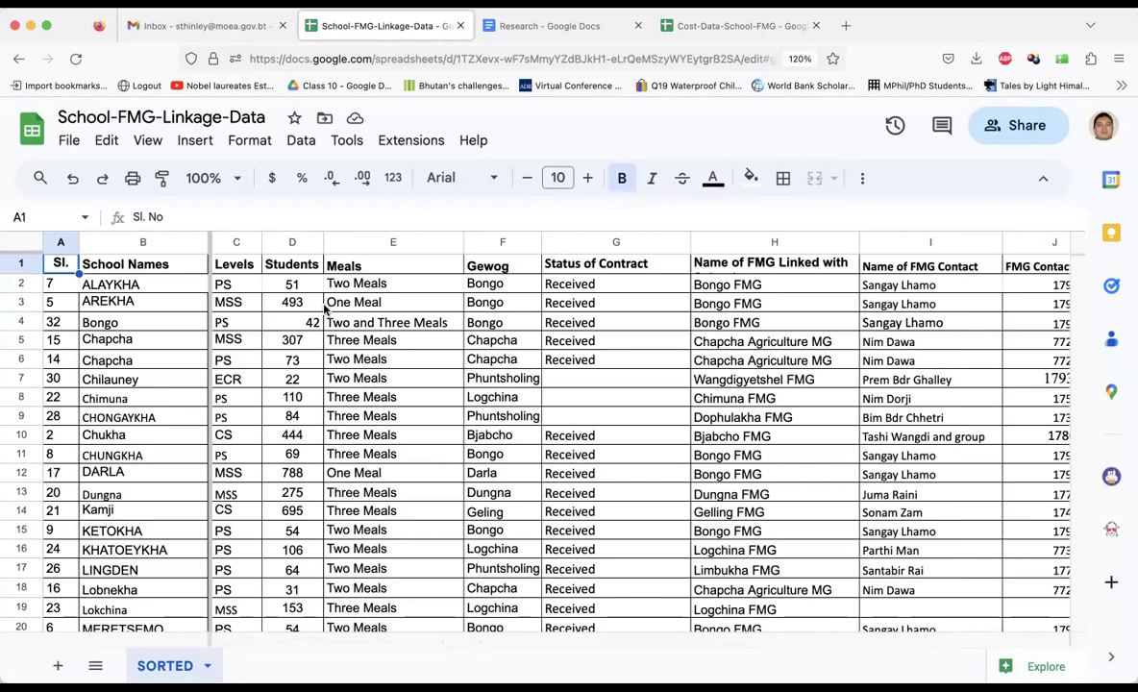
pyautogui.click(244, 266)
pyautogui.press('Down')
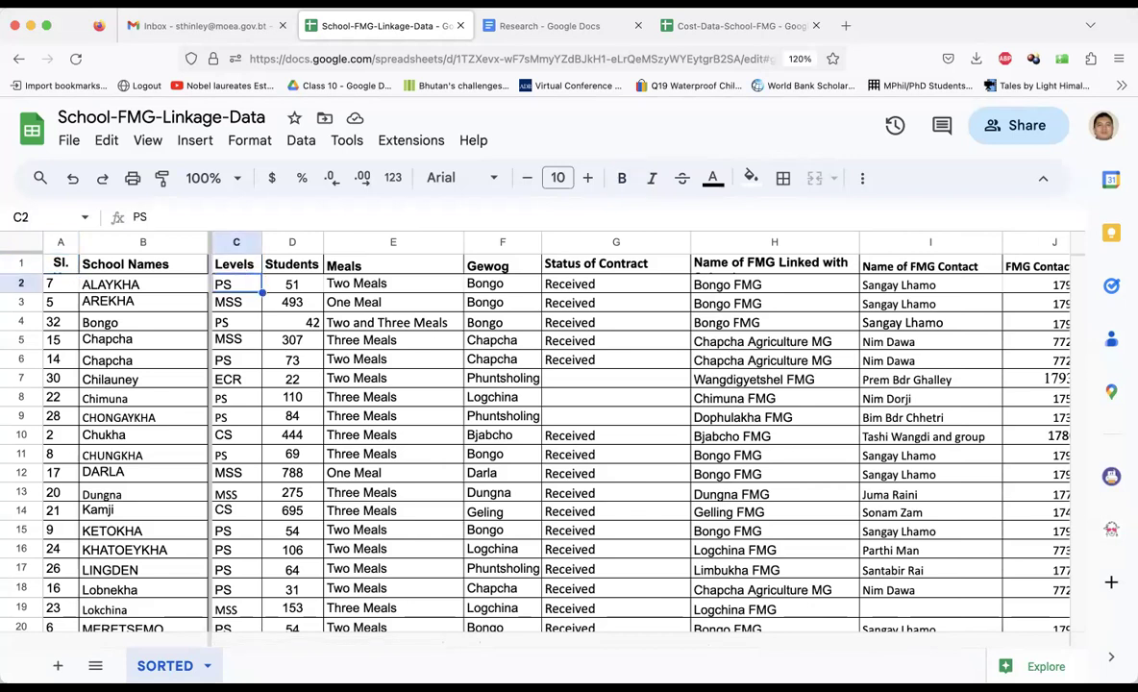
pyautogui.press('Right')
pyautogui.press('Right')
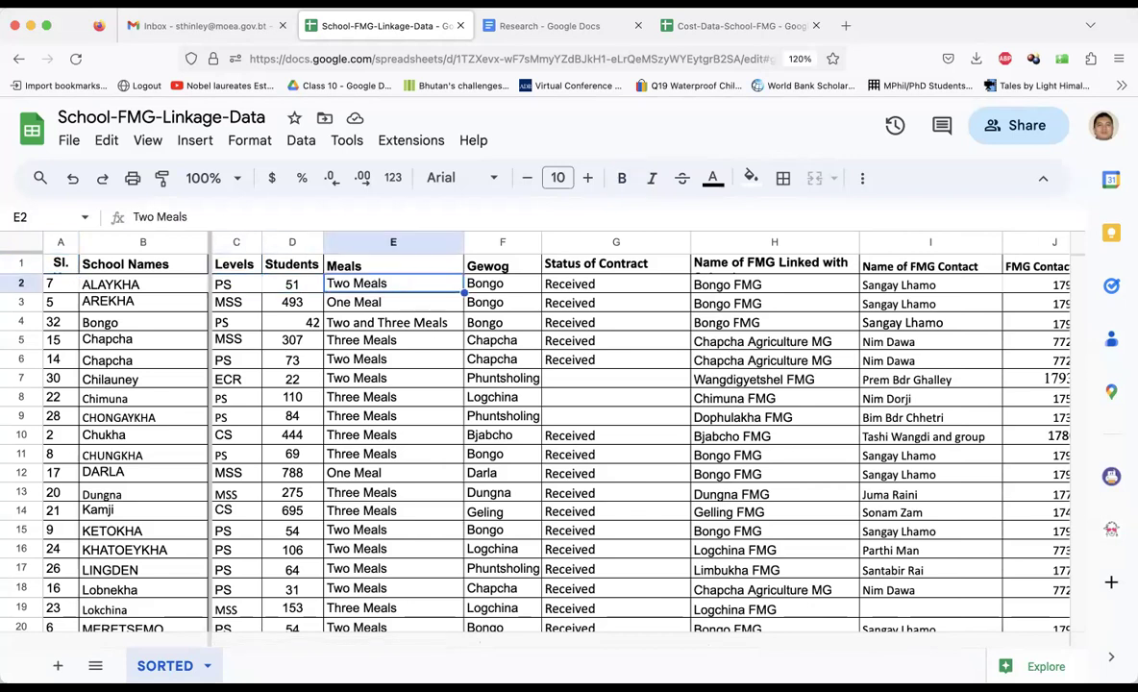
pyautogui.press('Right')
pyautogui.press('Right')
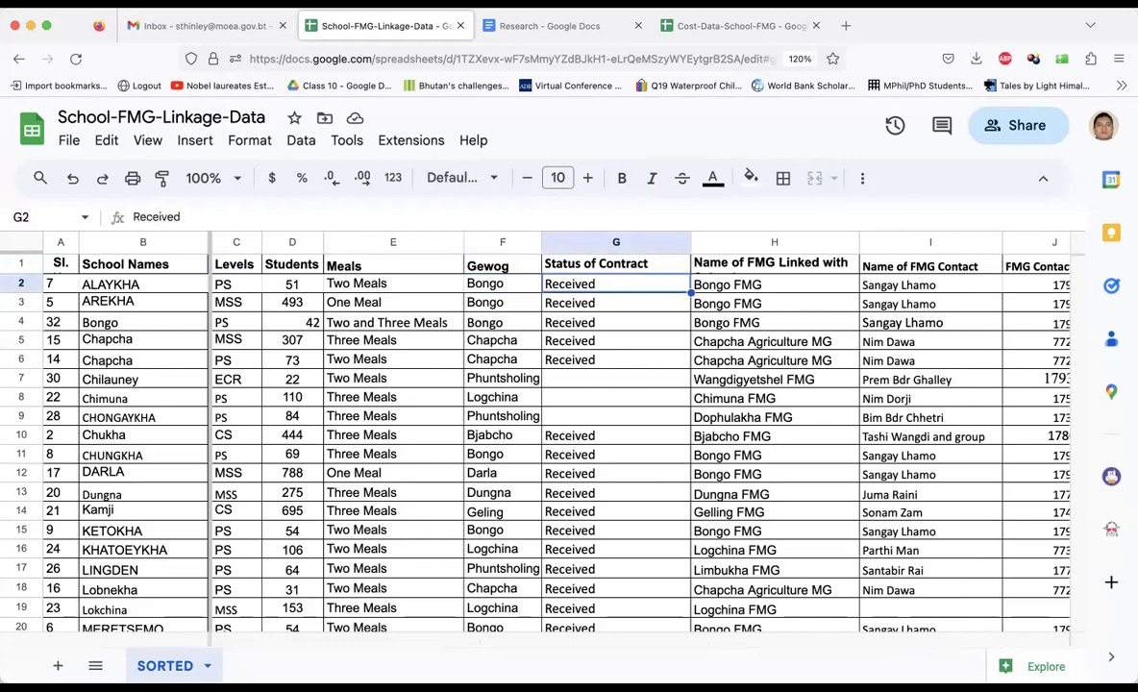
pyautogui.press('Right')
pyautogui.press('Right')
pyautogui.press('Right')
pyautogui.press('Right')
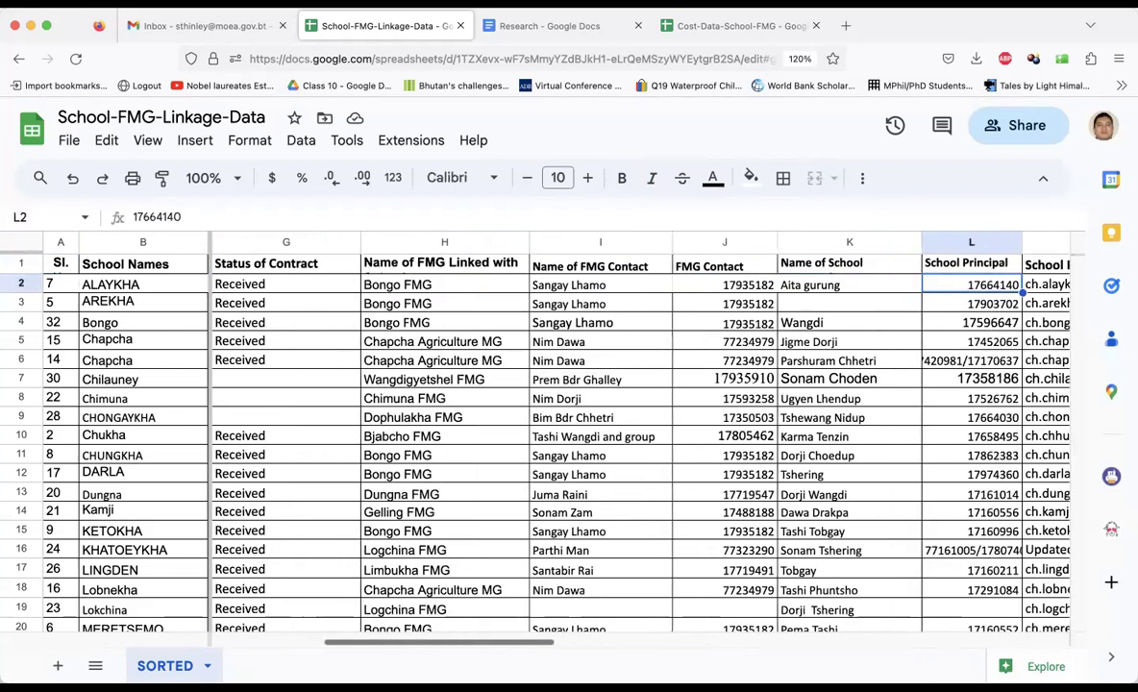
# Examine the FMG contact and the school principal's name, phone and email columns for the ALAYKHA record
pyautogui.press('Left')
pyautogui.press('Left')
pyautogui.press('Left')
pyautogui.press('Right')
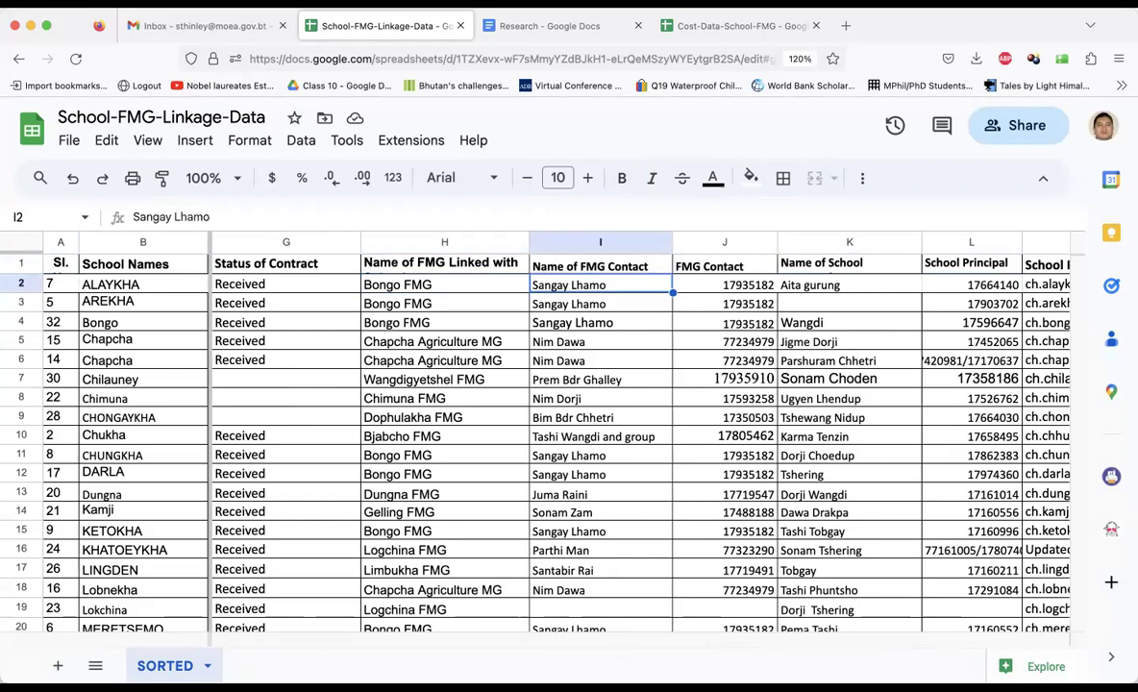
pyautogui.press('Right')
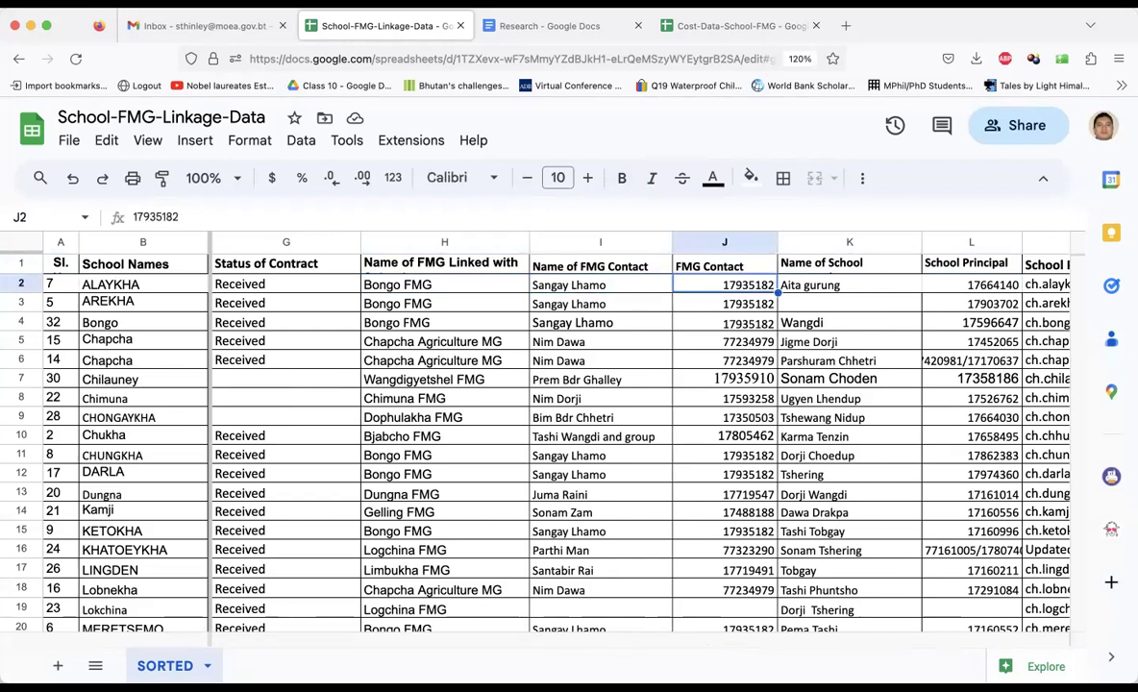
pyautogui.press('Right')
pyautogui.press('Right')
pyautogui.press('Right')
pyautogui.press('Right')
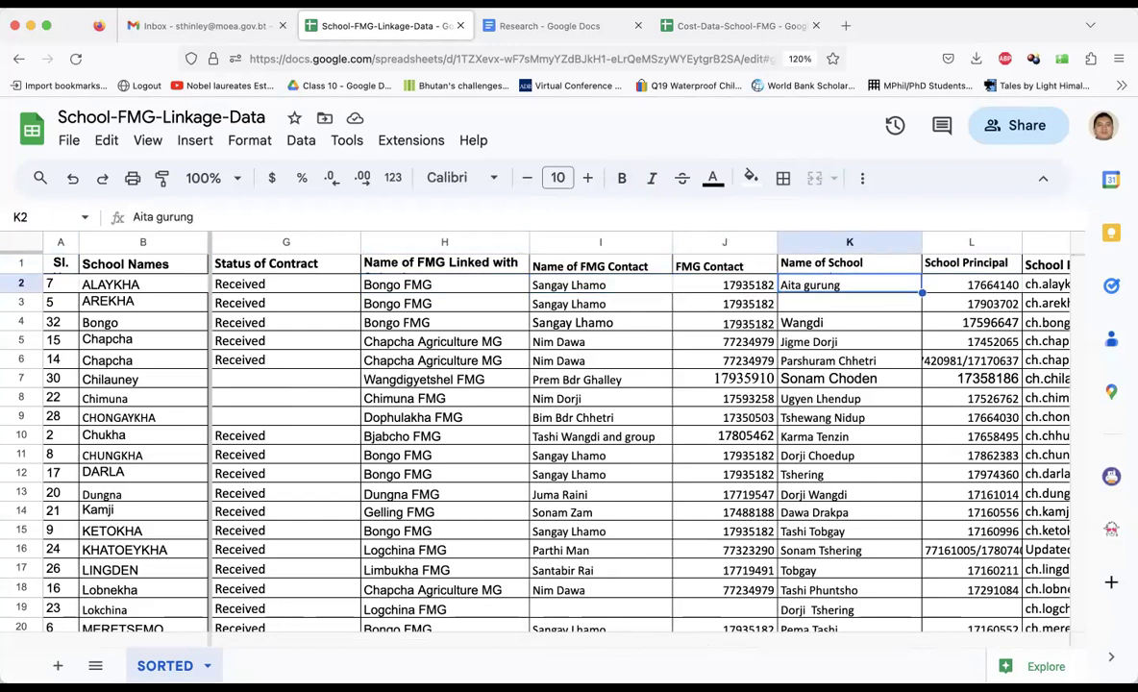
pyautogui.press('Left')
pyautogui.press('Left')
pyautogui.press('Left')
pyautogui.press('Right')
pyautogui.press('Right')
pyautogui.press('Right')
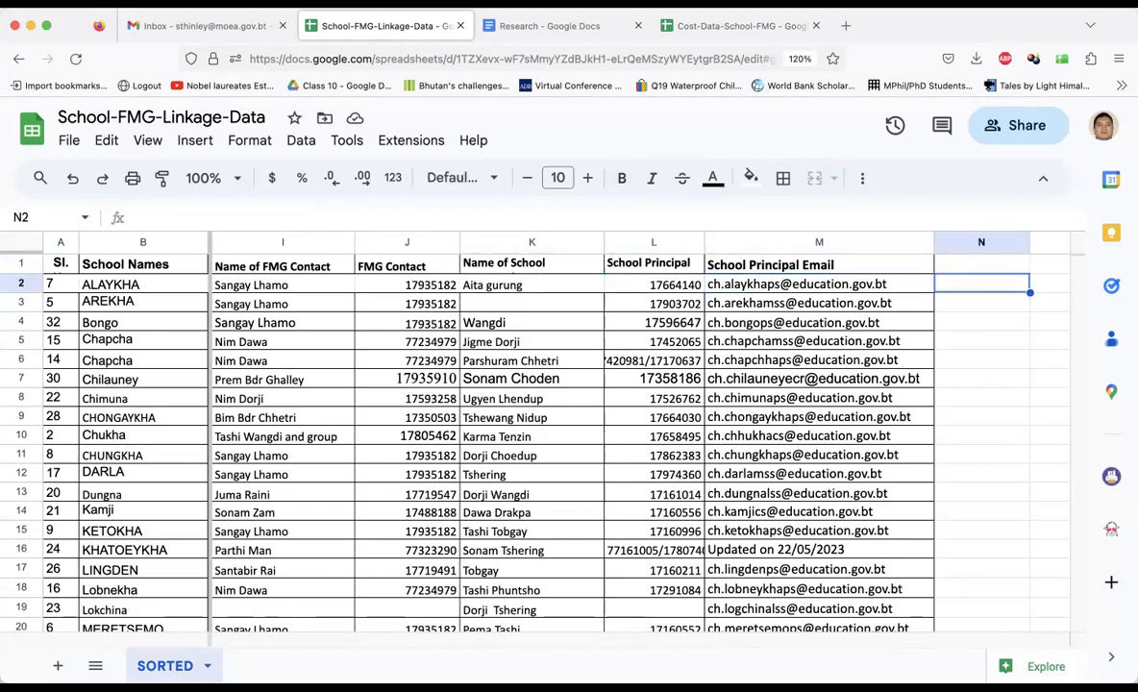
# Set the serial numbers of the first two schools to 1 in A2 and 2 in A3
pyautogui.press('Left')
pyautogui.press('Left')
pyautogui.press('Left')
pyautogui.press('Left')
pyautogui.press('Left')
pyautogui.press('Left')
pyautogui.press('Left')
pyautogui.press('Left')
pyautogui.press('Left')
pyautogui.press('Left')
pyautogui.press('Left')
pyautogui.press('Left')
pyautogui.press('Left')
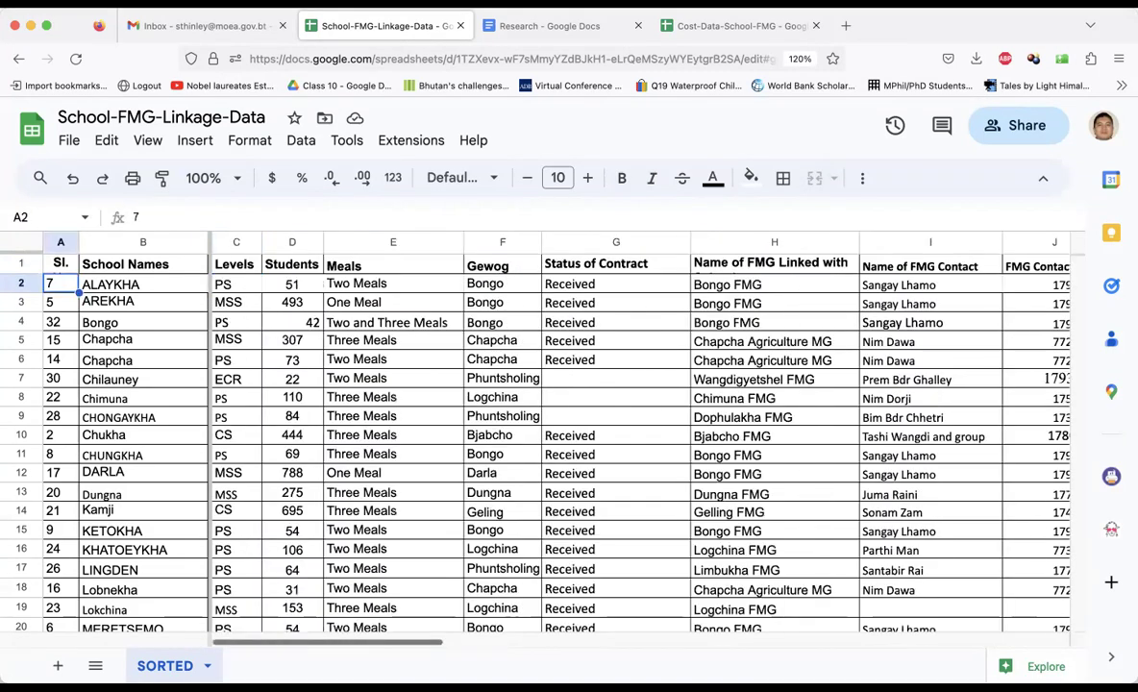
pyautogui.scroll(-6, 187, 402)
pyautogui.scroll(6, 187, 402)
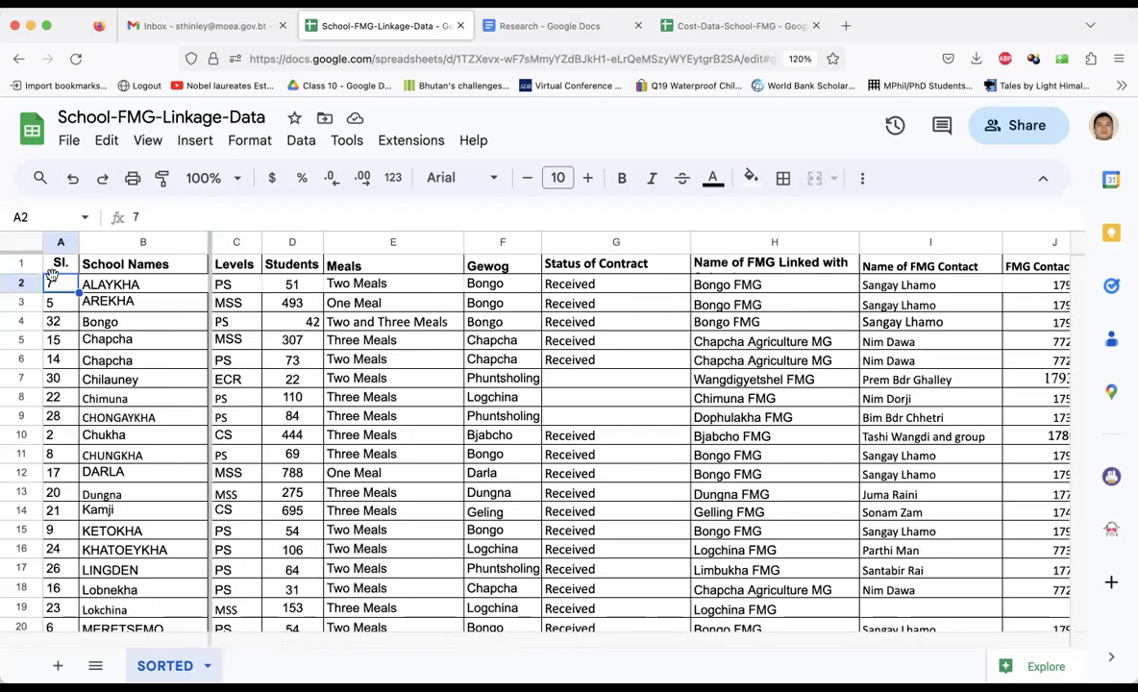
pyautogui.write('1')
pyautogui.press('Return')
pyautogui.press('Down')
pyautogui.write('2')
pyautogui.press('Up')
pyautogui.press('Up')
pyautogui.press('Up')
pyautogui.press('Down')
pyautogui.press('Down')
pyautogui.write('2')
pyautogui.press('Return')
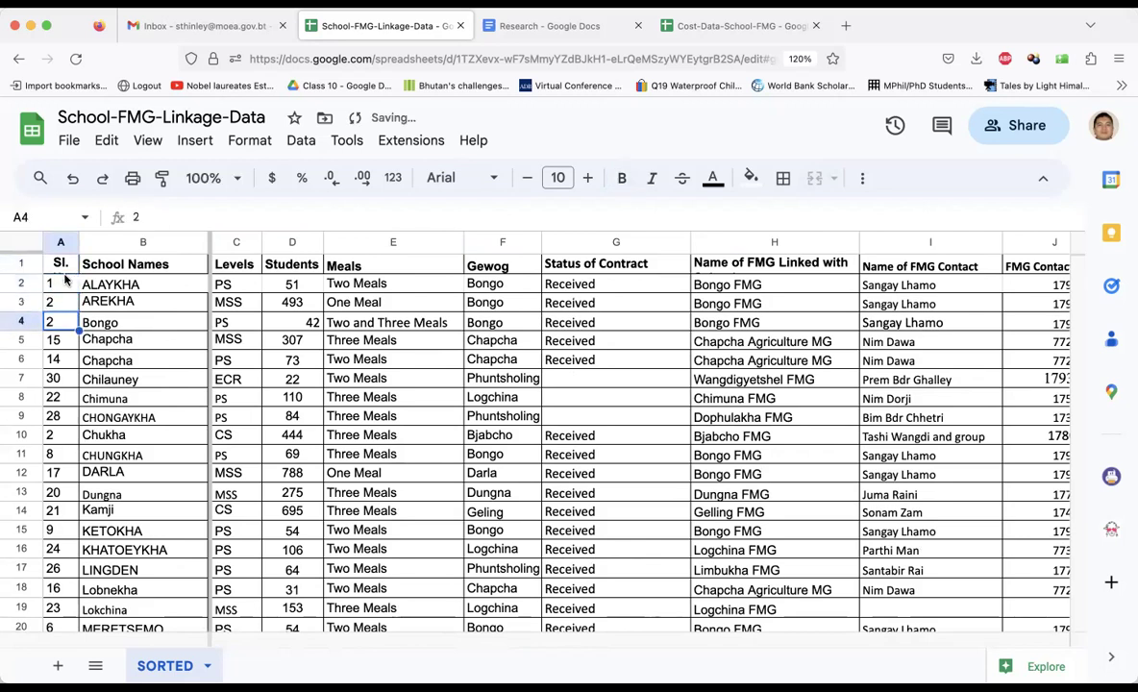
# Extend the serial numbers in A2:A3 as a running series down to A33, covering all listed schools
pyautogui.moveTo(65, 278); pyautogui.dragTo(68, 302)
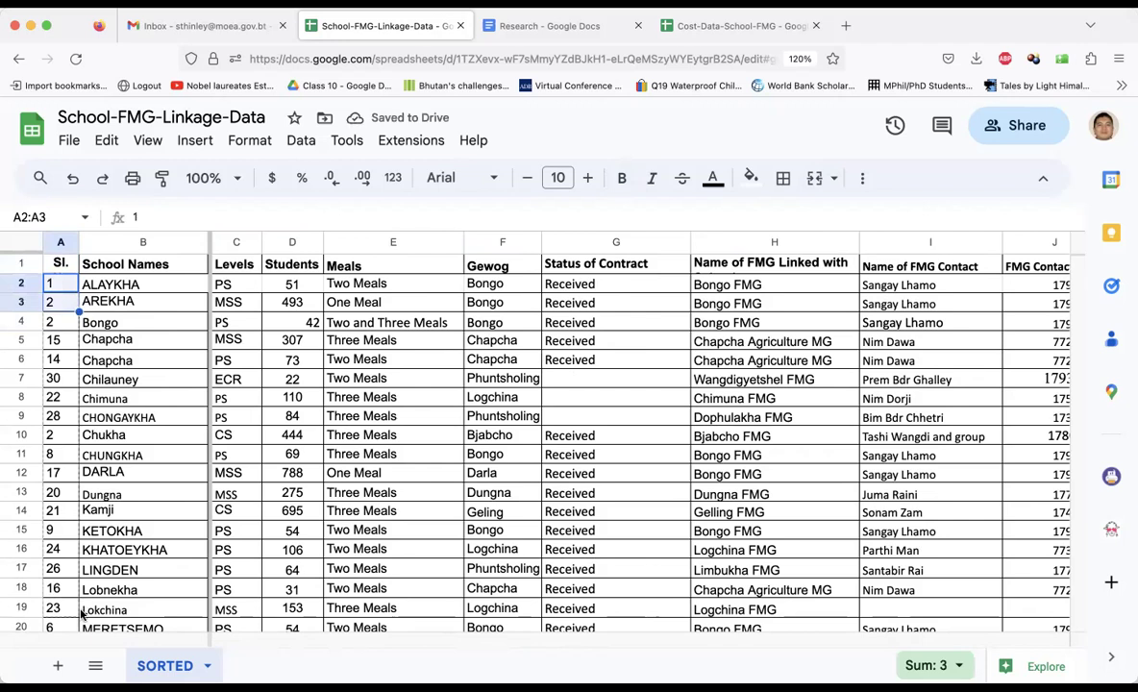
pyautogui.scroll(-10, 81, 614)
pyautogui.moveTo(75, 370); pyautogui.dragTo(76, 376)
pyautogui.scroll(9, 210, 388)
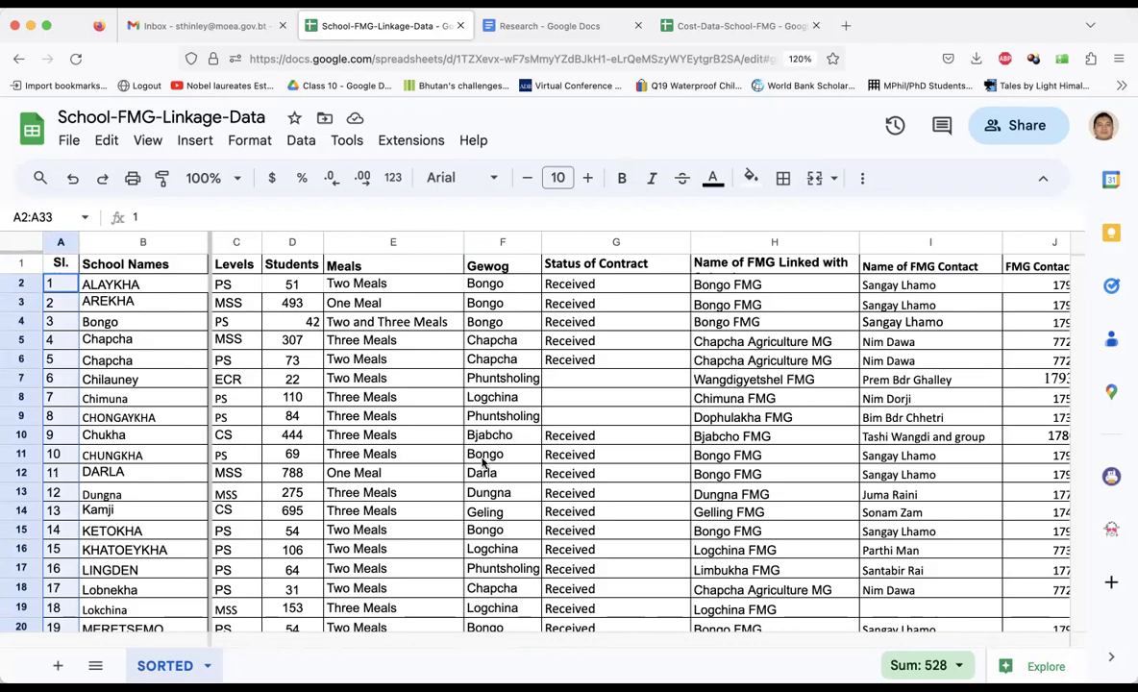
pyautogui.hscroll(10, 484, 462)
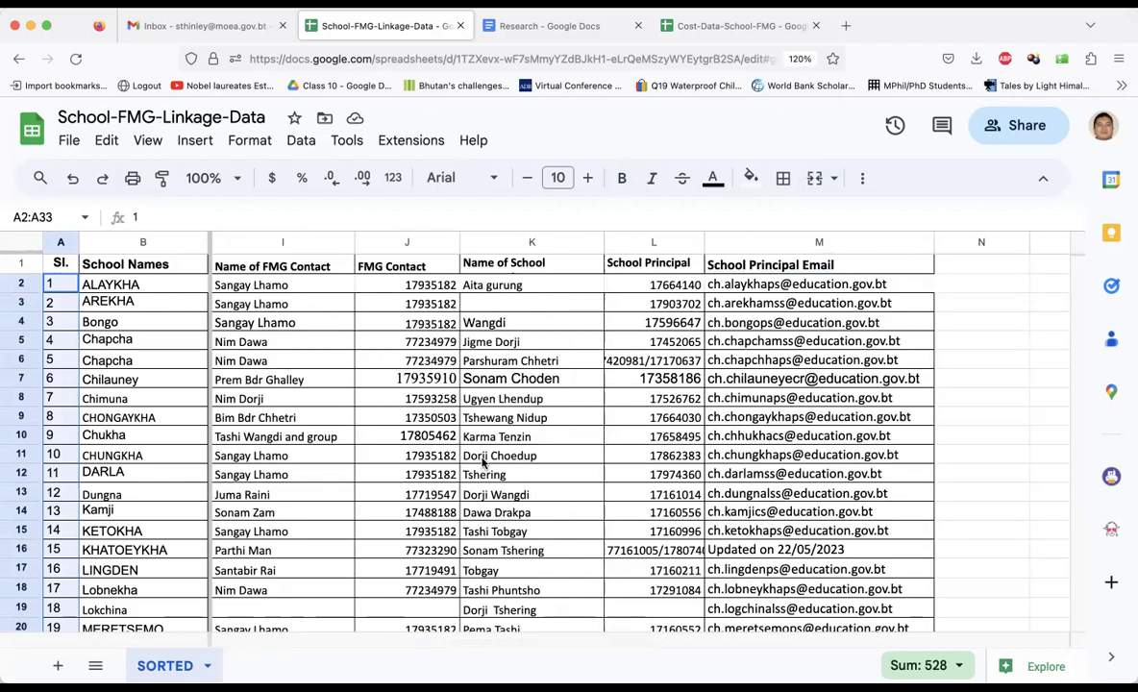
pyautogui.hscroll(-10, 484, 463)
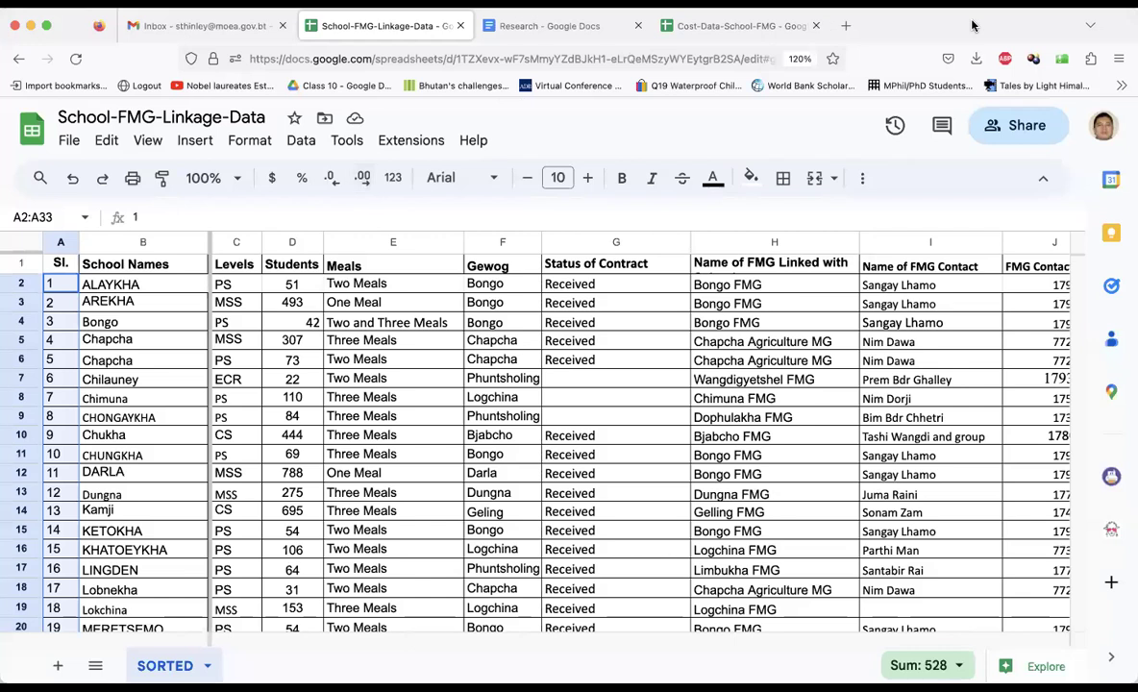
# Switch to the Cost-Data-School-FMG spreadsheet and compare the Cabbage (Kg) price of Kamji CS with that of Chukha CS
pyautogui.click(726, 27)
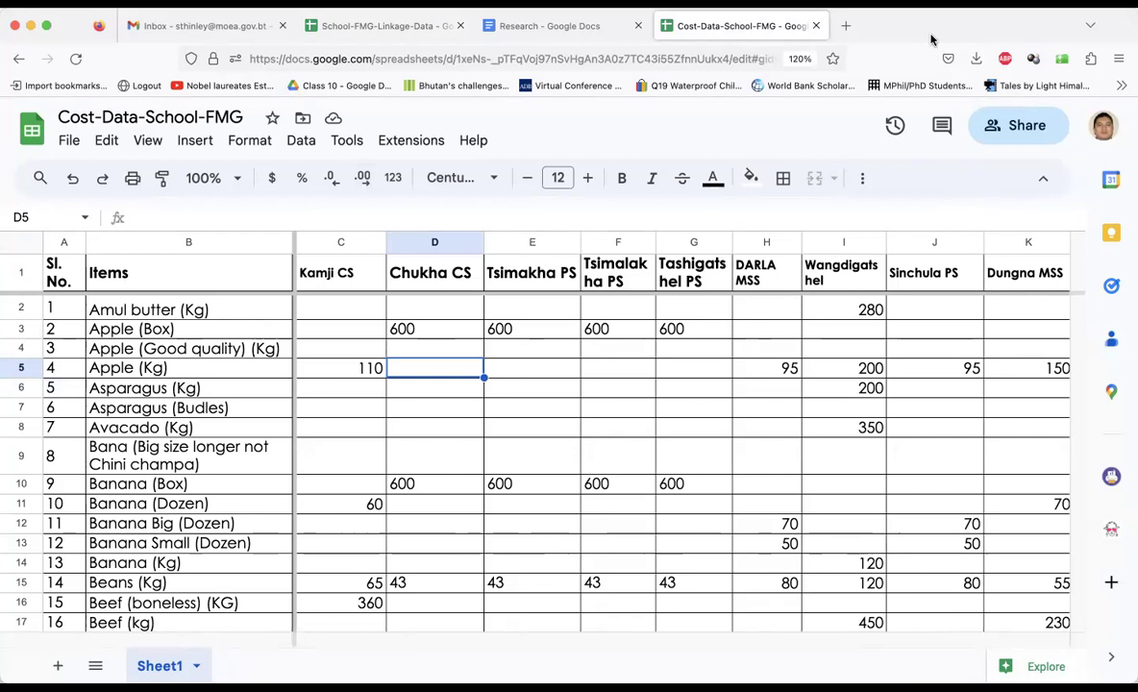
pyautogui.click(375, 502)
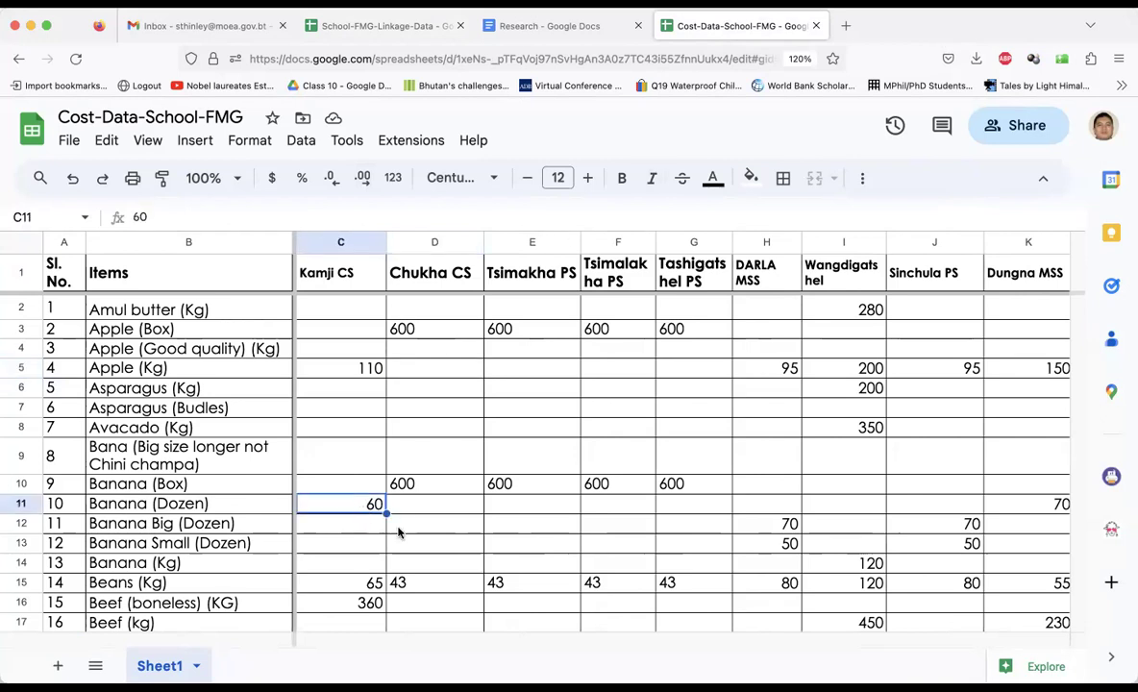
pyautogui.scroll(-3, 399, 531)
pyautogui.scroll(-3, 399, 531)
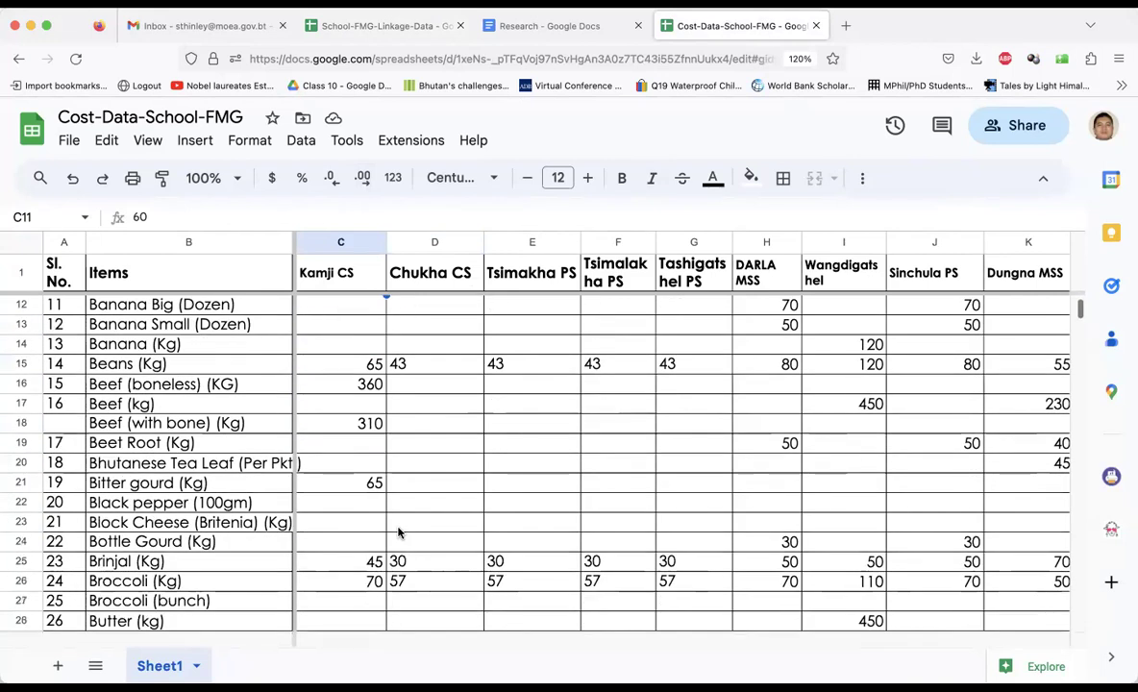
pyautogui.scroll(-2, 365, 520)
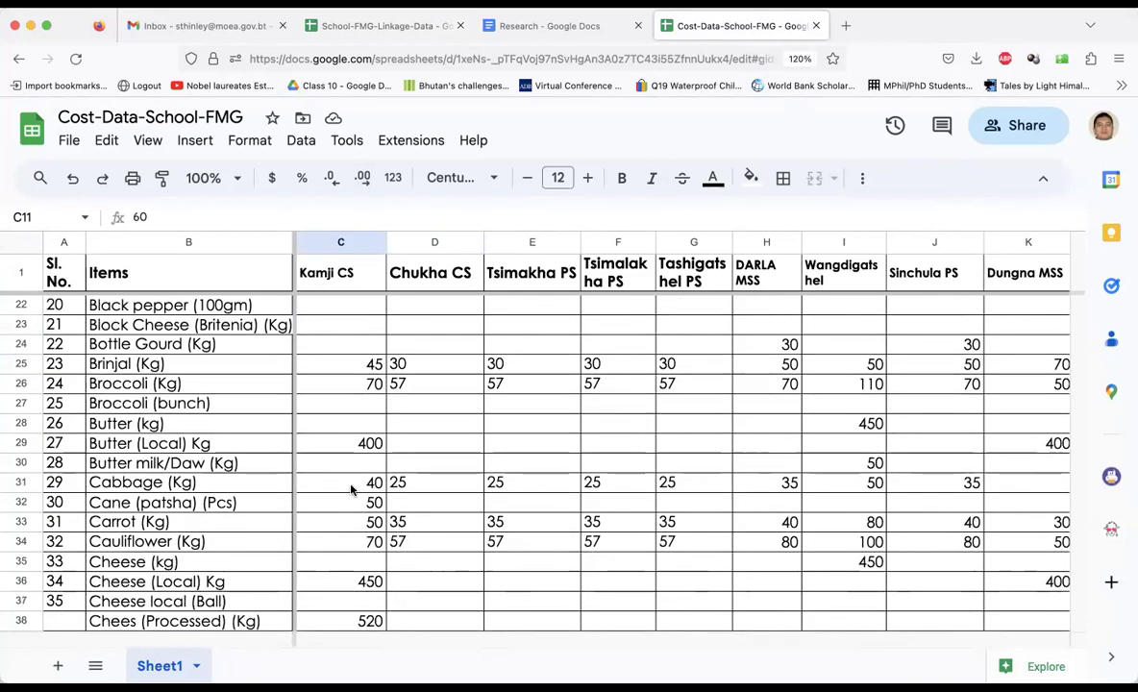
pyautogui.click(351, 486)
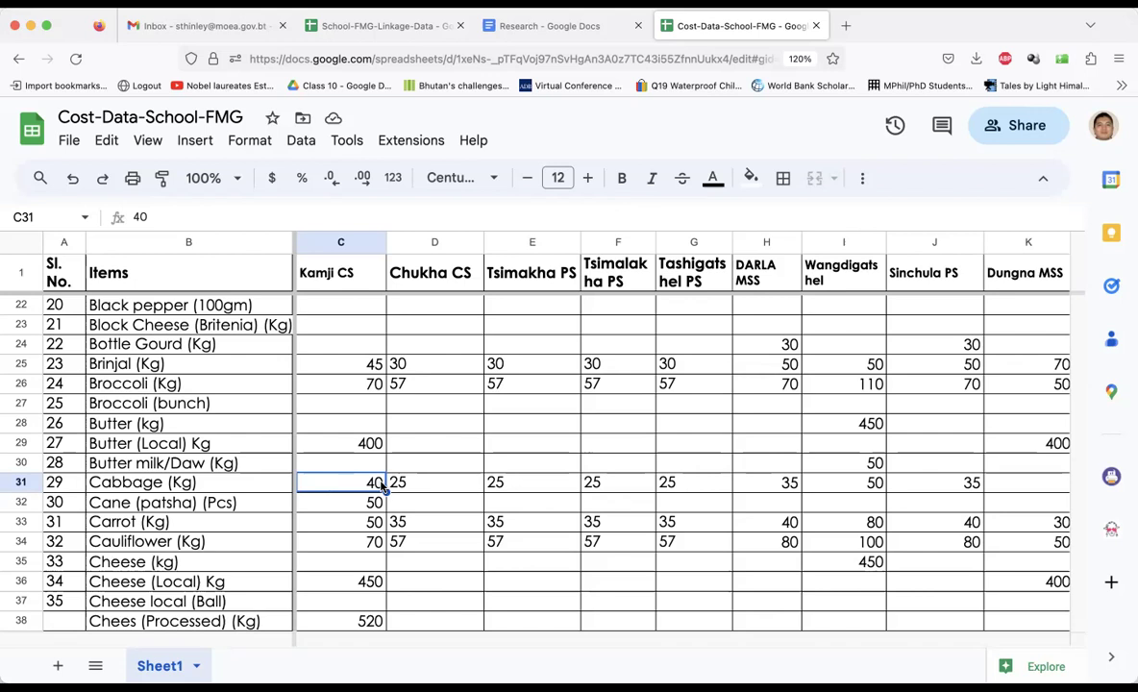
pyautogui.press('Right')
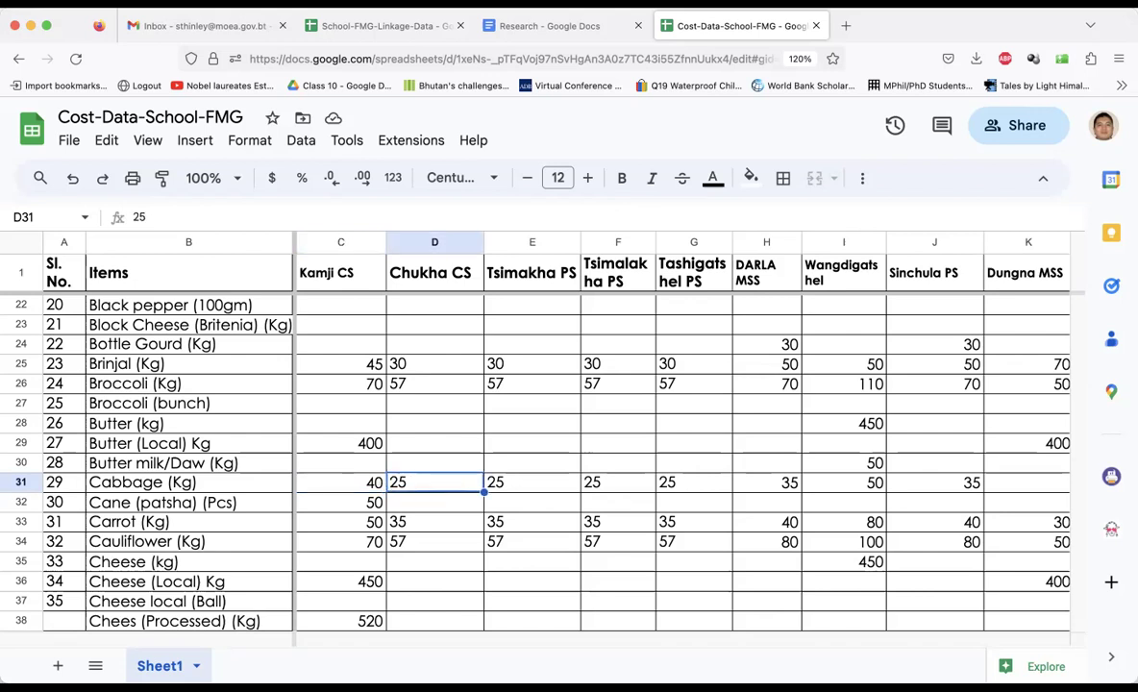
pyautogui.press('Left')
pyautogui.press('Left')
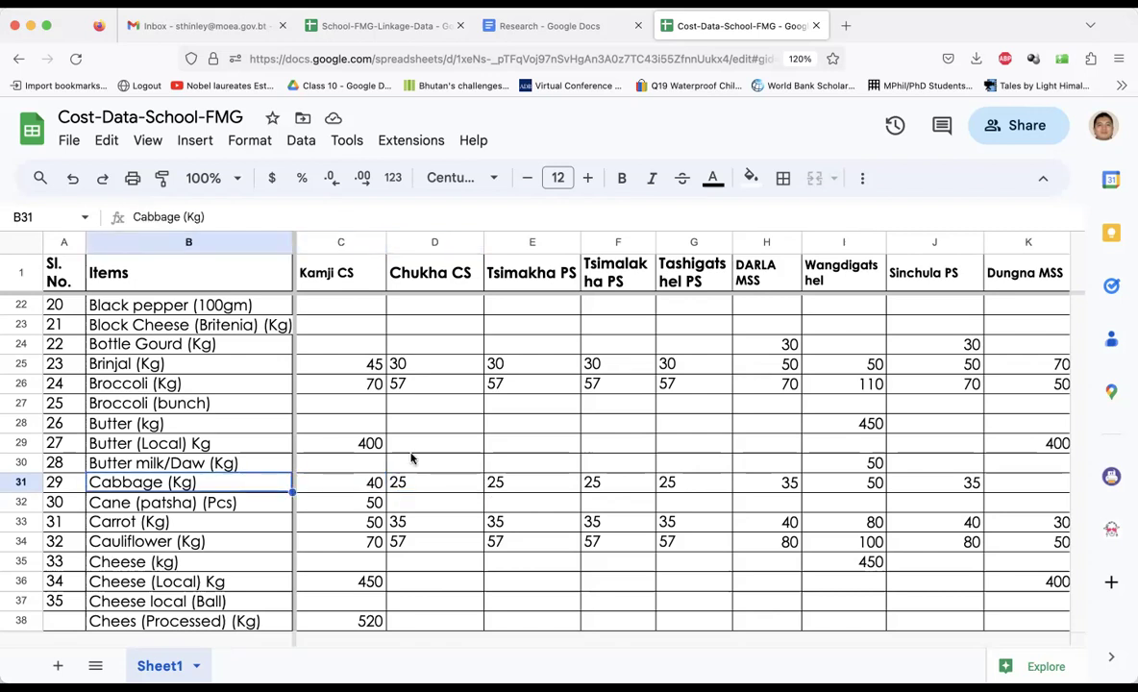
# Switch to the School-FMG-Linkage-Data spreadsheet and examine the Kamji school's gewog, contract status, linked FMG and contact details
pyautogui.click(351, 27)
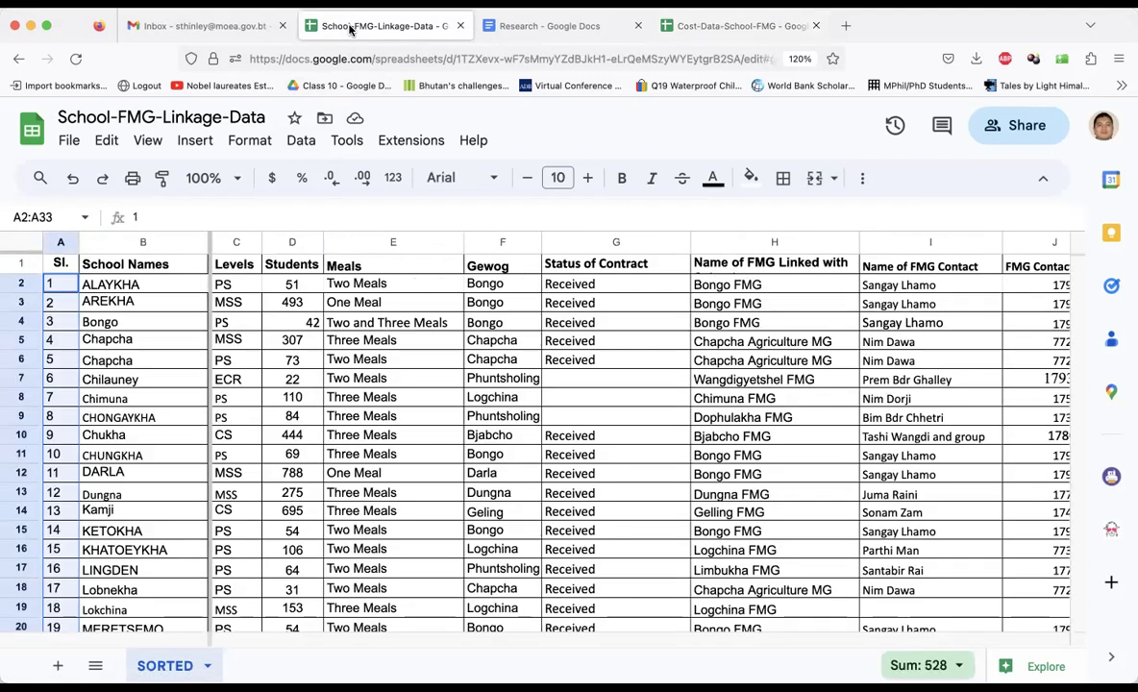
pyautogui.scroll(-3, 320, 465)
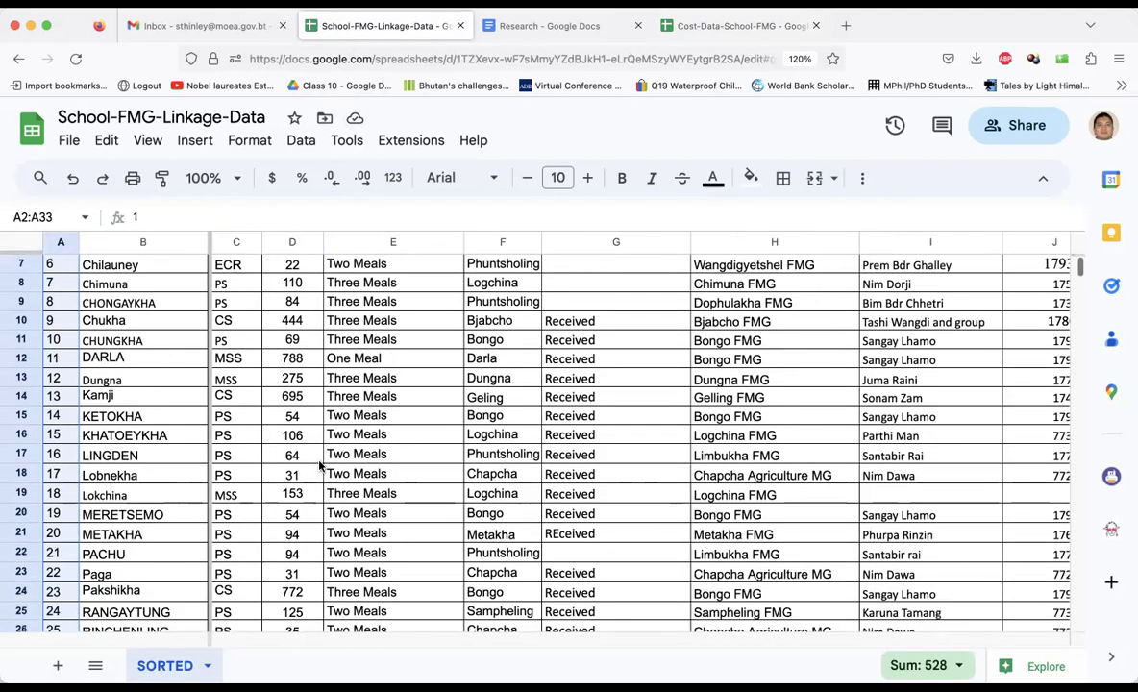
pyautogui.scroll(-4, 321, 465)
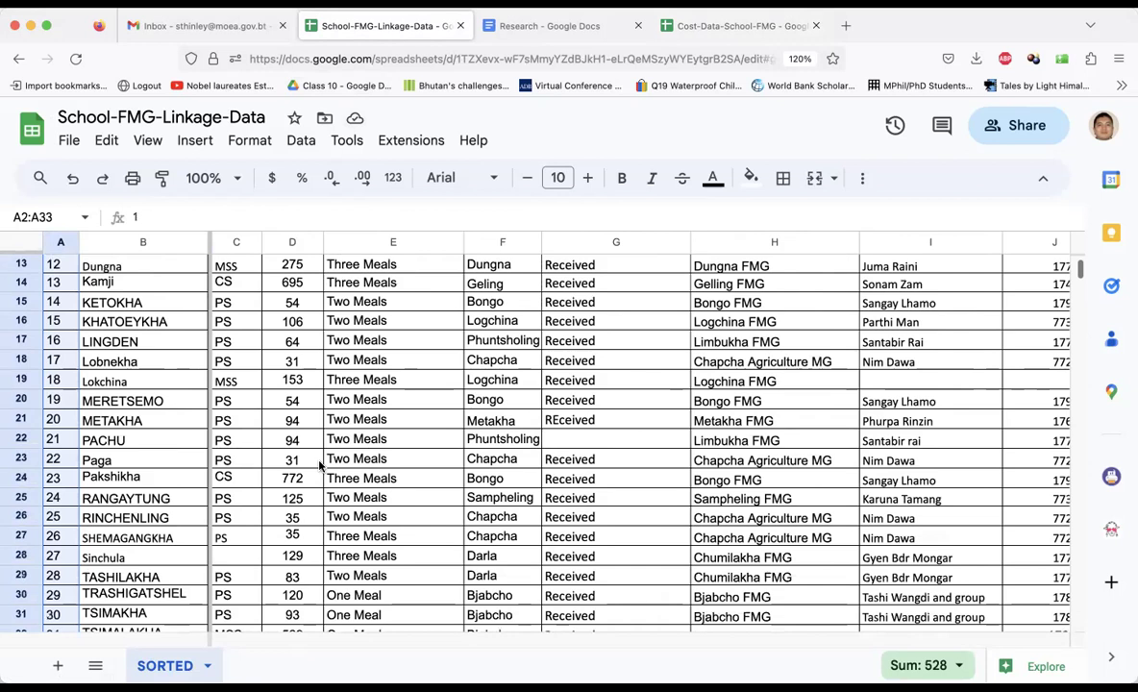
pyautogui.scroll(7, 320, 465)
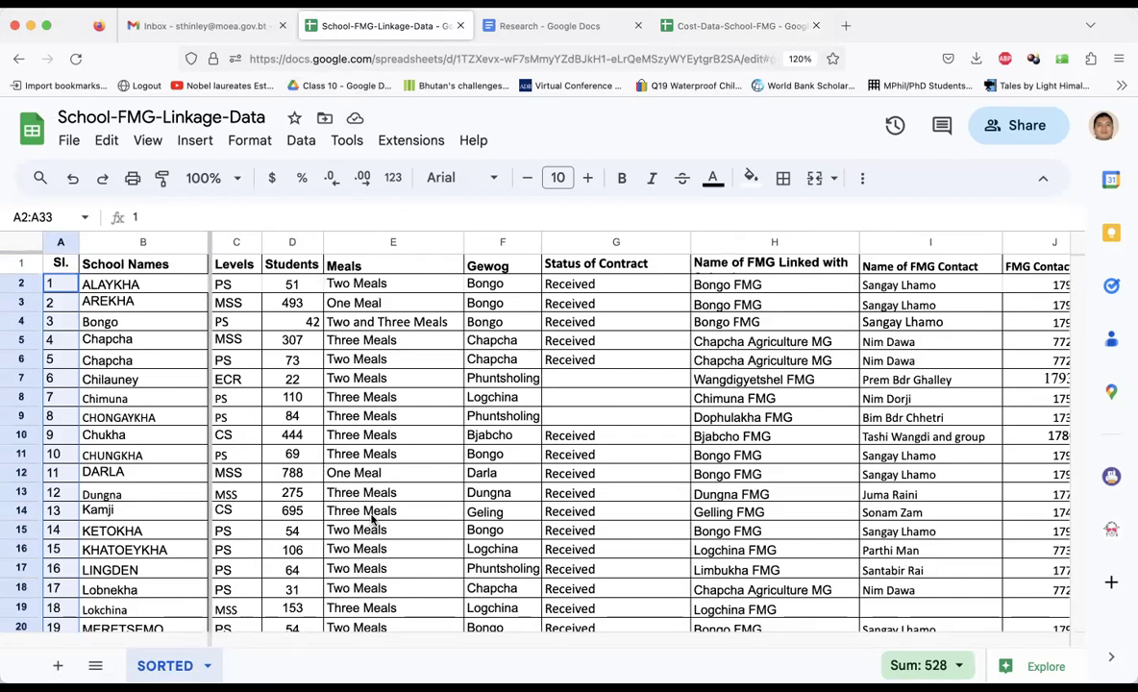
pyautogui.click(490, 512)
pyautogui.press('Right')
pyautogui.press('Right')
pyautogui.press('Right')
pyautogui.press('Left')
pyautogui.press('Left')
pyautogui.press('Right')
pyautogui.press('Right')
pyautogui.press('Right')
pyautogui.press('Right')
pyautogui.press('Right')
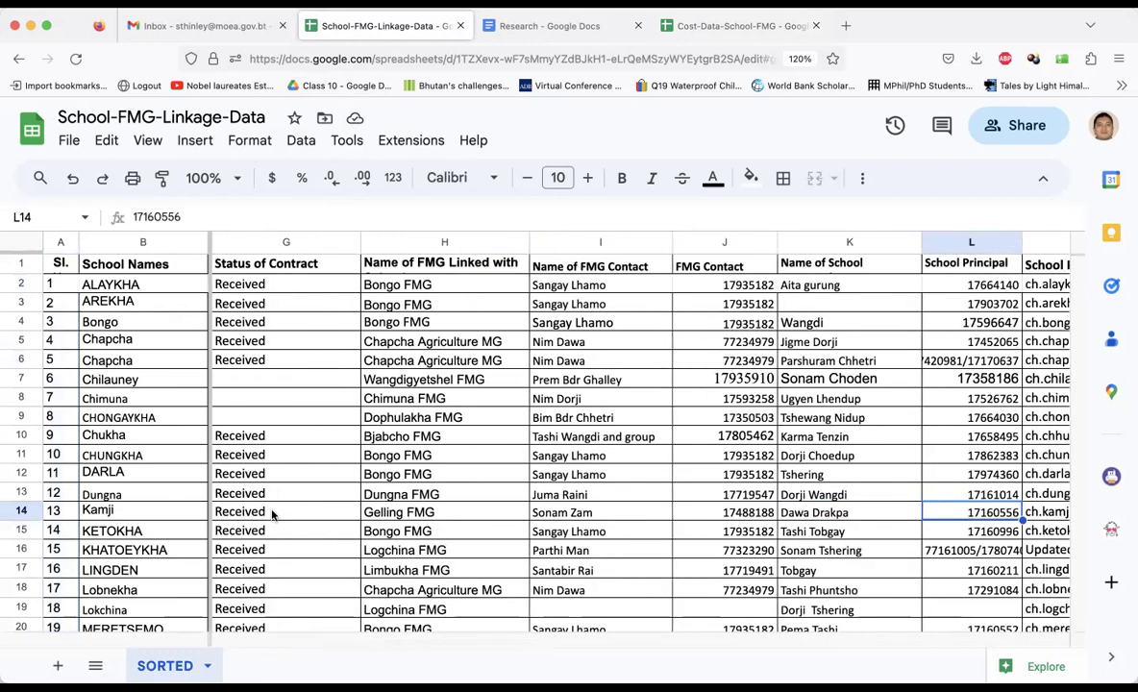
# Return to the Cost-Data-School-FMG spreadsheet and check the Cabbage (Kg) prices of Kamji CS and Chukha CS again
pyautogui.click(740, 26)
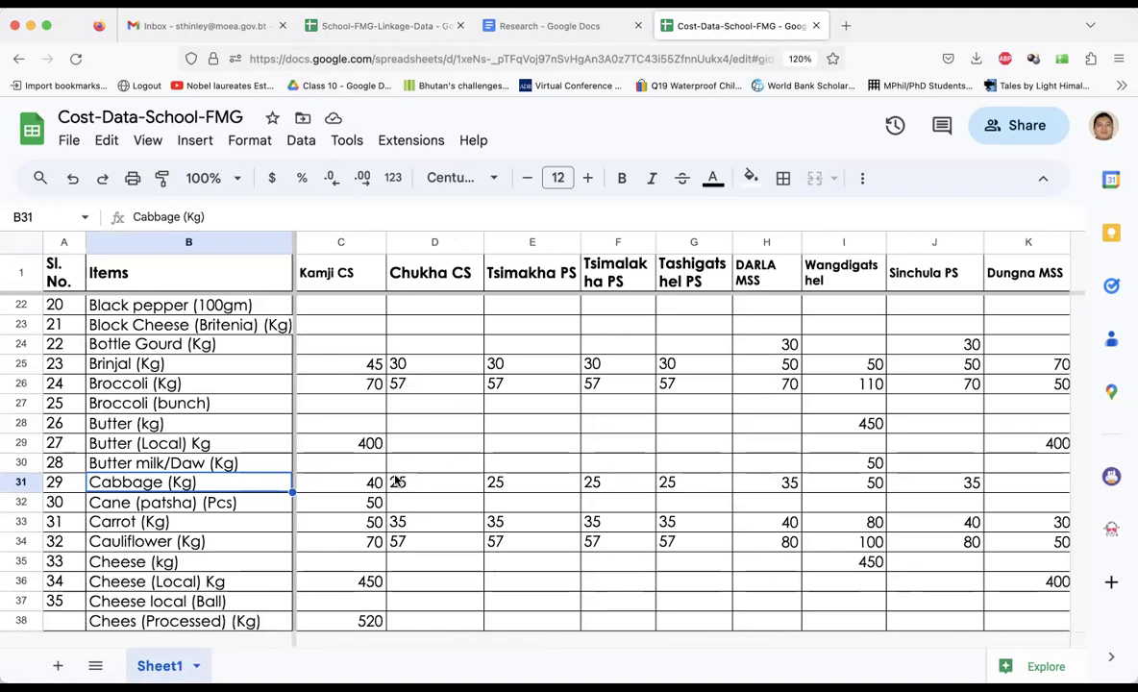
pyautogui.click(360, 488)
pyautogui.press('Right')
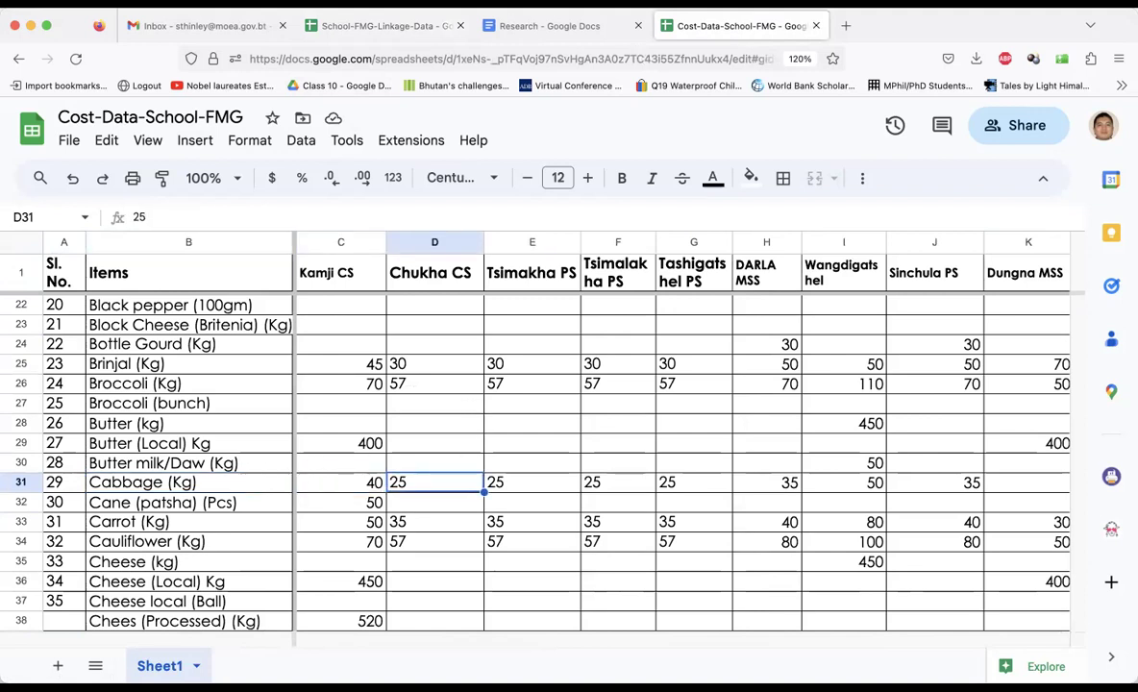
# Switch to the School-FMG-Linkage-Data spreadsheet and examine the Chukha school's level, students, meals, gewog, contract status, linked FMG and contact
pyautogui.click(346, 25)
pyautogui.hscroll(-5, 481, 452)
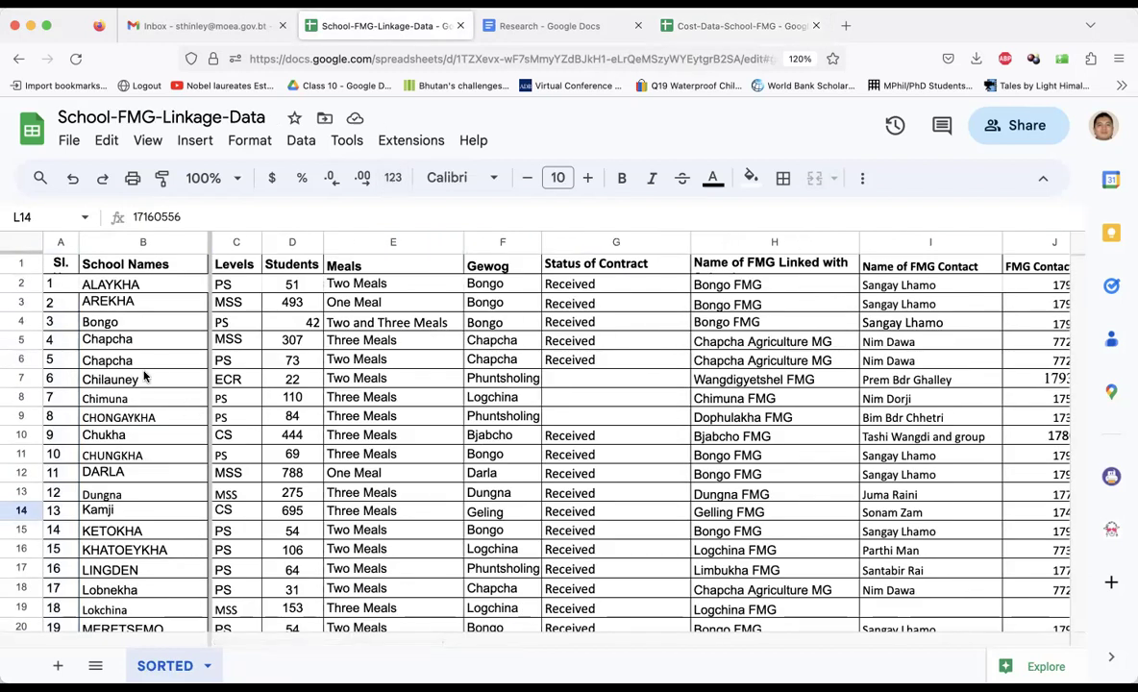
pyautogui.click(164, 440)
pyautogui.press('Right')
pyautogui.press('Right')
pyautogui.press('Right')
pyautogui.press('Right')
pyautogui.press('Right')
pyautogui.press('Right')
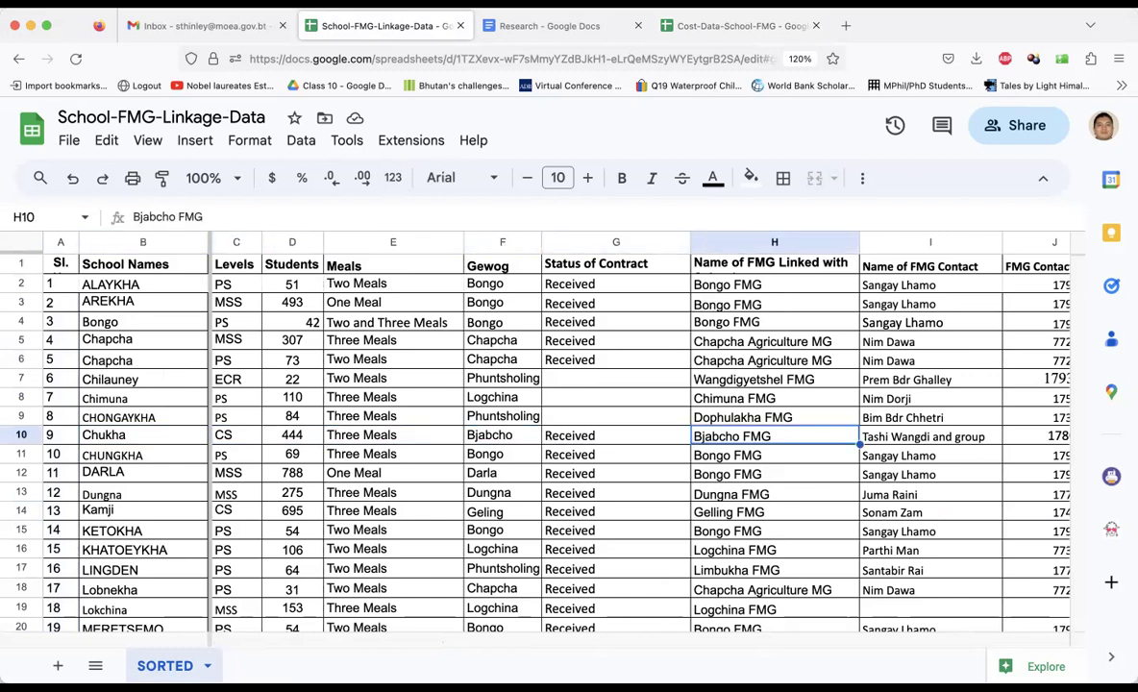
pyautogui.press('Right')
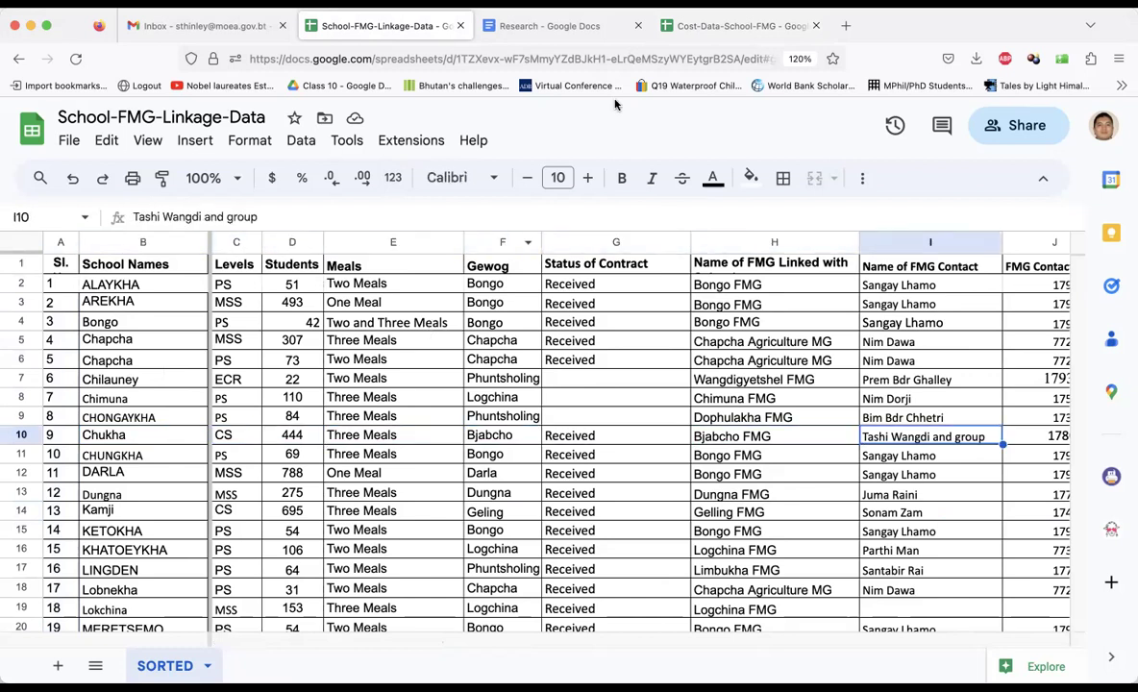
# Return to the Cost-Data-School-FMG spreadsheet and compare the Cabbage (Kg) prices from Chukha CS across to Wangdigatshel
pyautogui.click(716, 28)
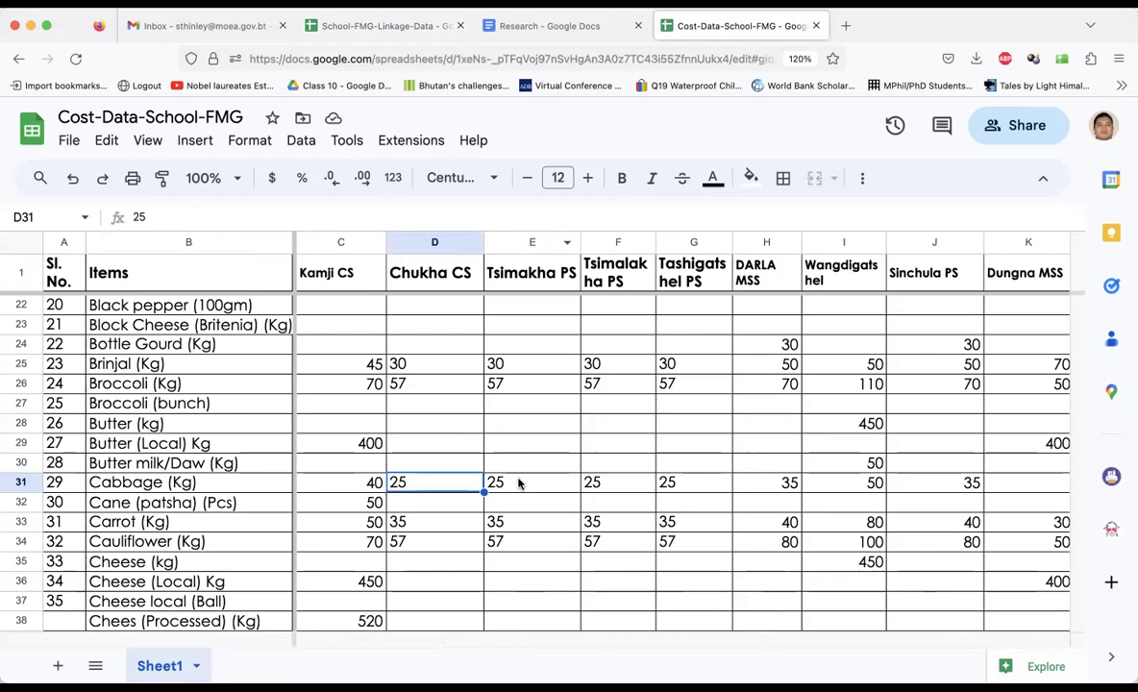
pyautogui.press('Right')
pyautogui.press('Right')
pyautogui.press('Right')
pyautogui.press('Right')
pyautogui.press('Right')
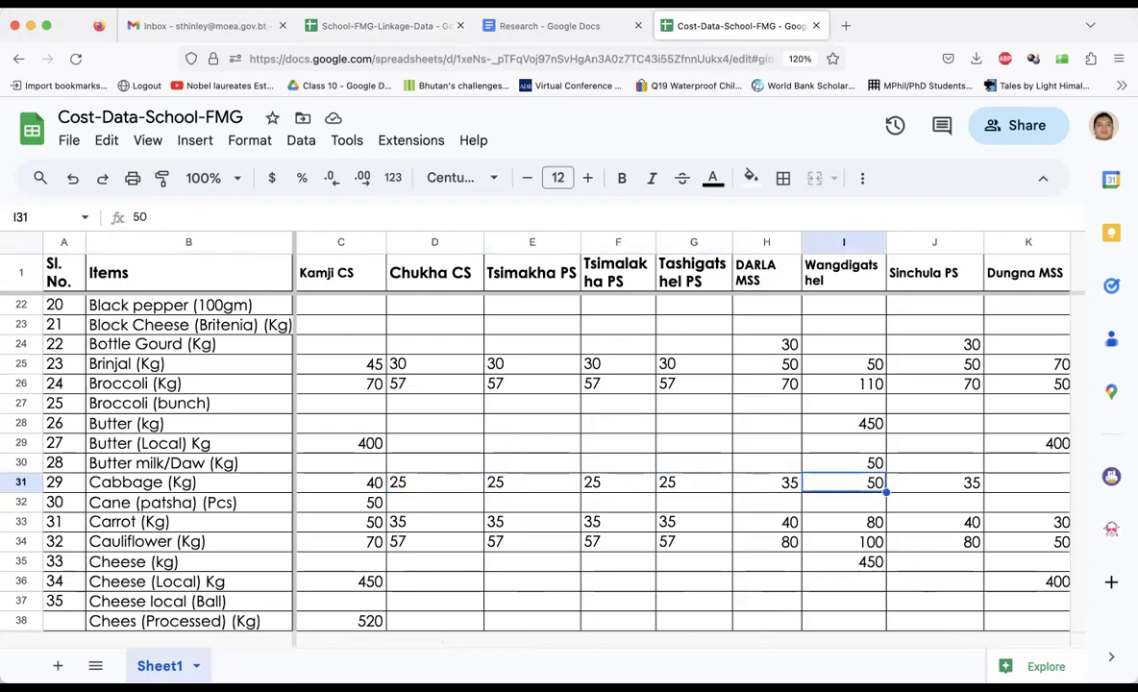
pyautogui.click(355, 29)
pyautogui.click(757, 25)
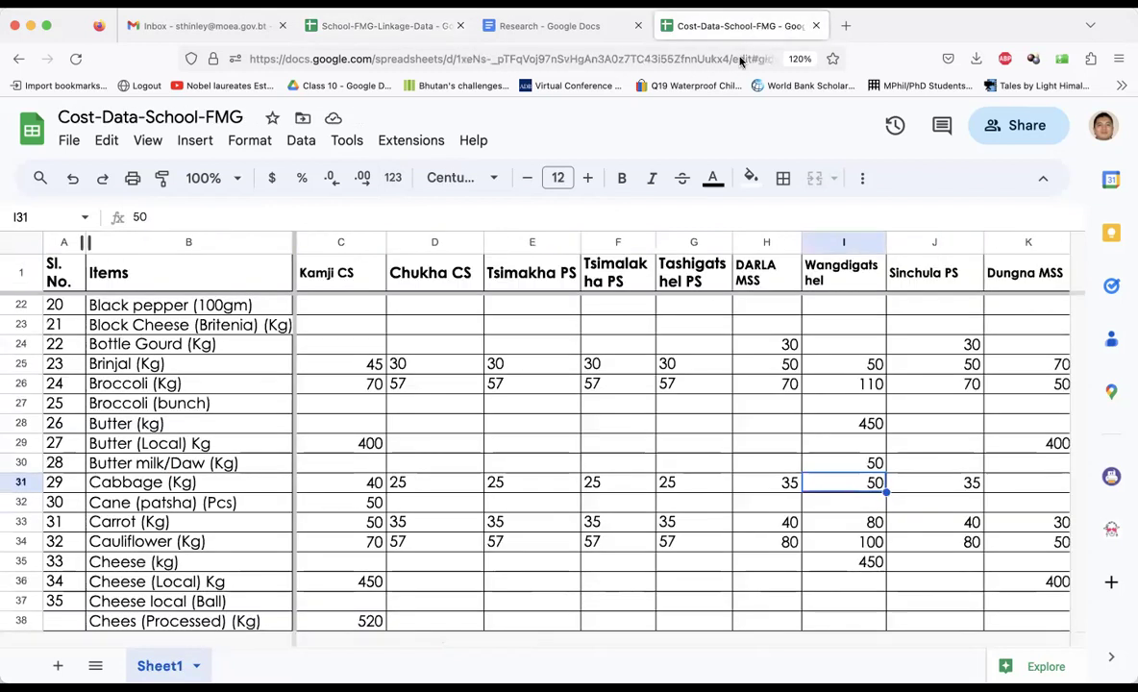
# Examine the Cabbage (Kg) prices of the schools from Sinchula PS across to Paga PS
pyautogui.press('Right')
pyautogui.press('Right')
pyautogui.press('Right')
pyautogui.press('Right')
pyautogui.press('Left')
pyautogui.press('Left')
pyautogui.press('Left')
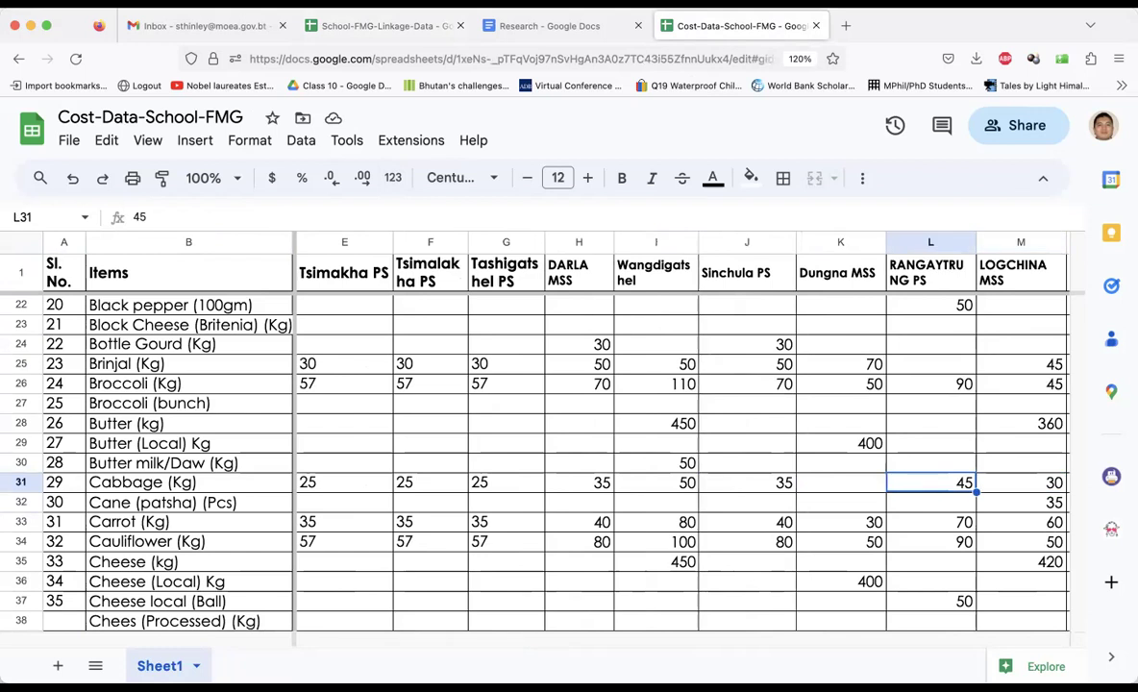
pyautogui.press('Right')
pyautogui.press('Right')
pyautogui.press('Right')
pyautogui.press('Right')
pyautogui.press('Right')
pyautogui.press('Right')
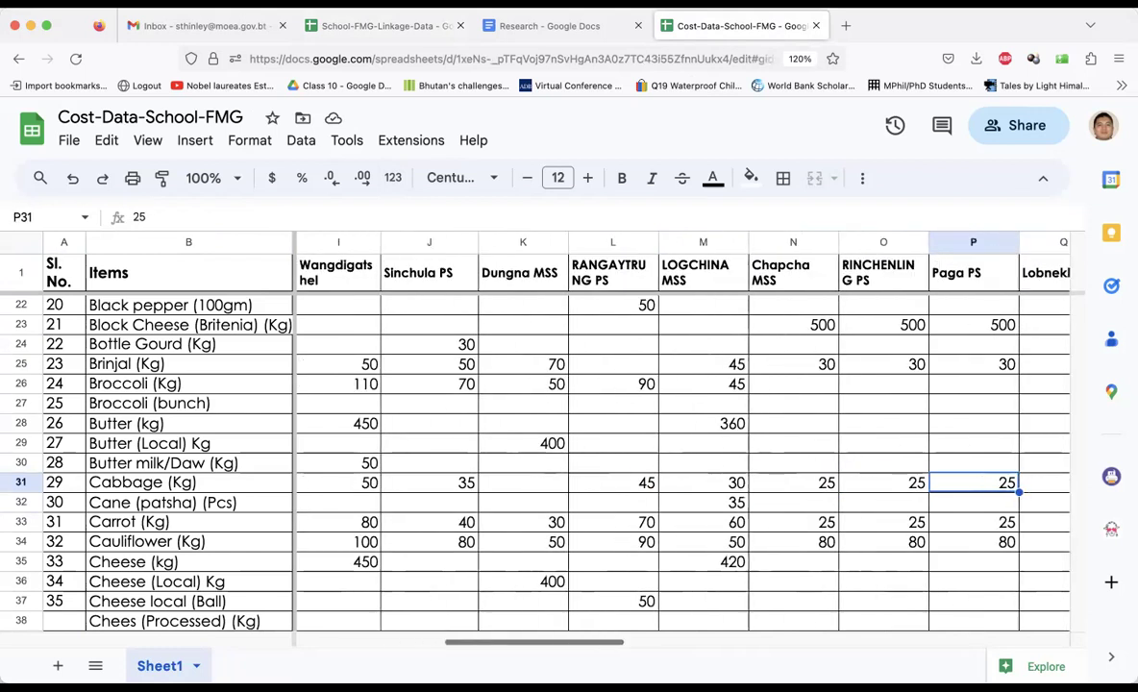
# Compare the Cabbage (Kg) prices of the remaining schools from LOGCHINA MSS across to BONGO PS
pyautogui.press('Left')
pyautogui.press('Left')
pyautogui.press('Left')
pyautogui.press('Left')
pyautogui.press('Right')
pyautogui.press('Right')
pyautogui.press('Right')
pyautogui.press('Right')
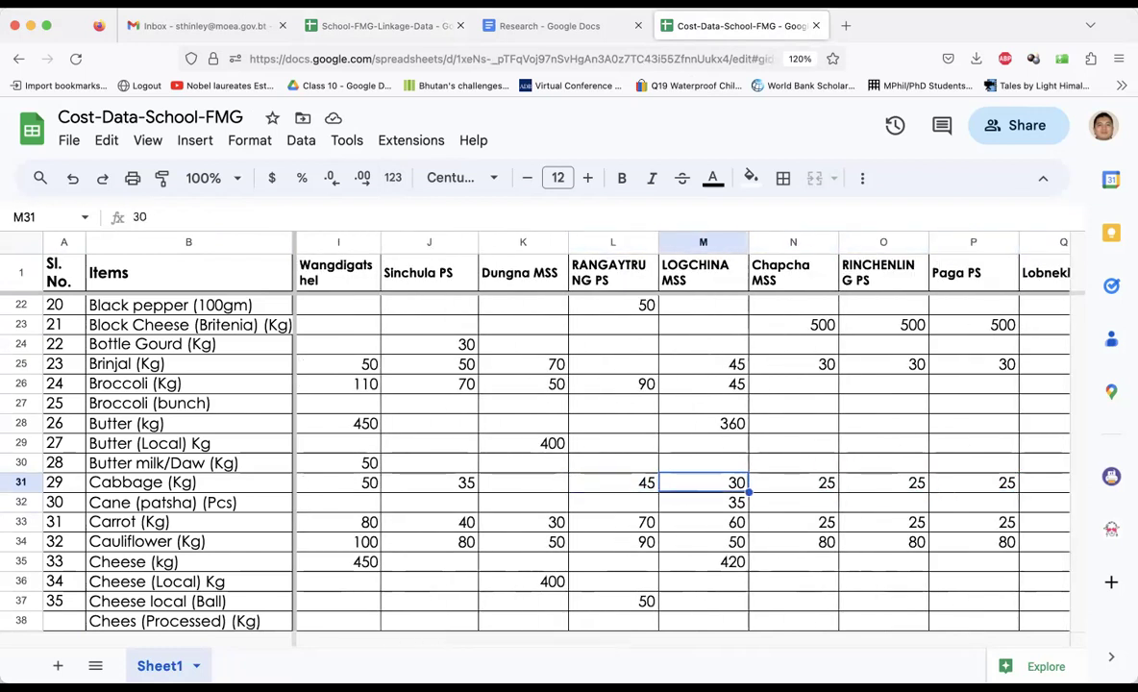
pyautogui.press('Right')
pyautogui.press('Right')
pyautogui.press('Right')
pyautogui.press('Right')
pyautogui.press('Right')
pyautogui.press('Right')
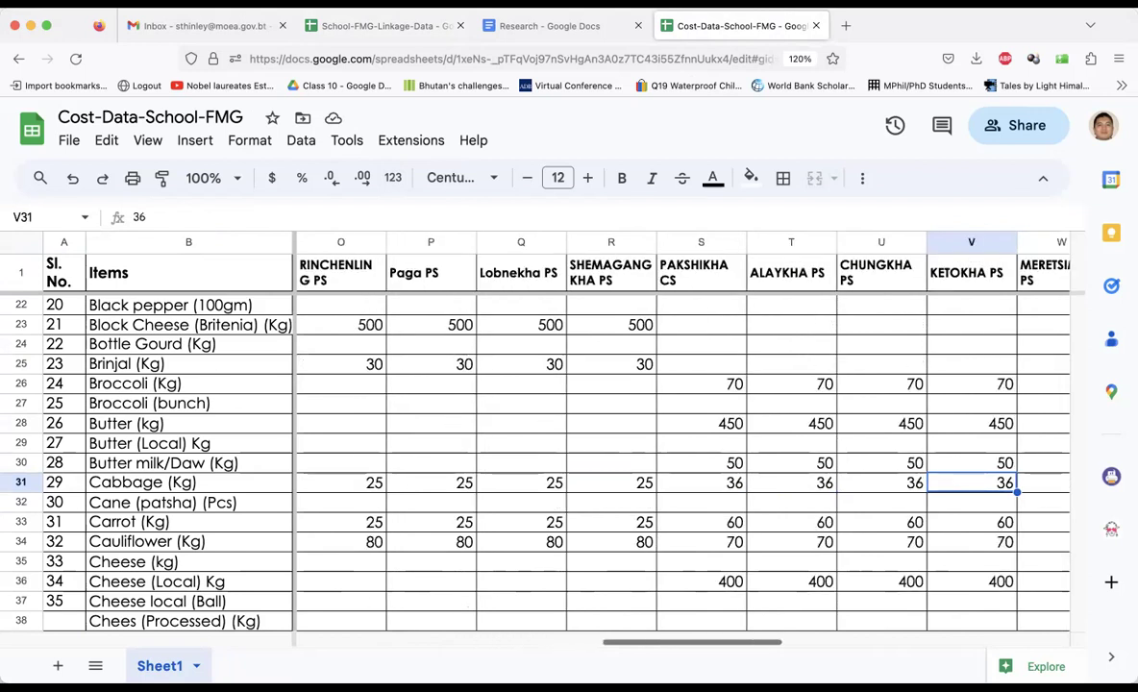
pyautogui.press('Left')
pyautogui.press('Left')
pyautogui.press('Left')
pyautogui.press('Right')
pyautogui.press('Right')
pyautogui.press('Right')
pyautogui.press('Right')
pyautogui.press('Right')
pyautogui.press('Right')
pyautogui.press('Right')
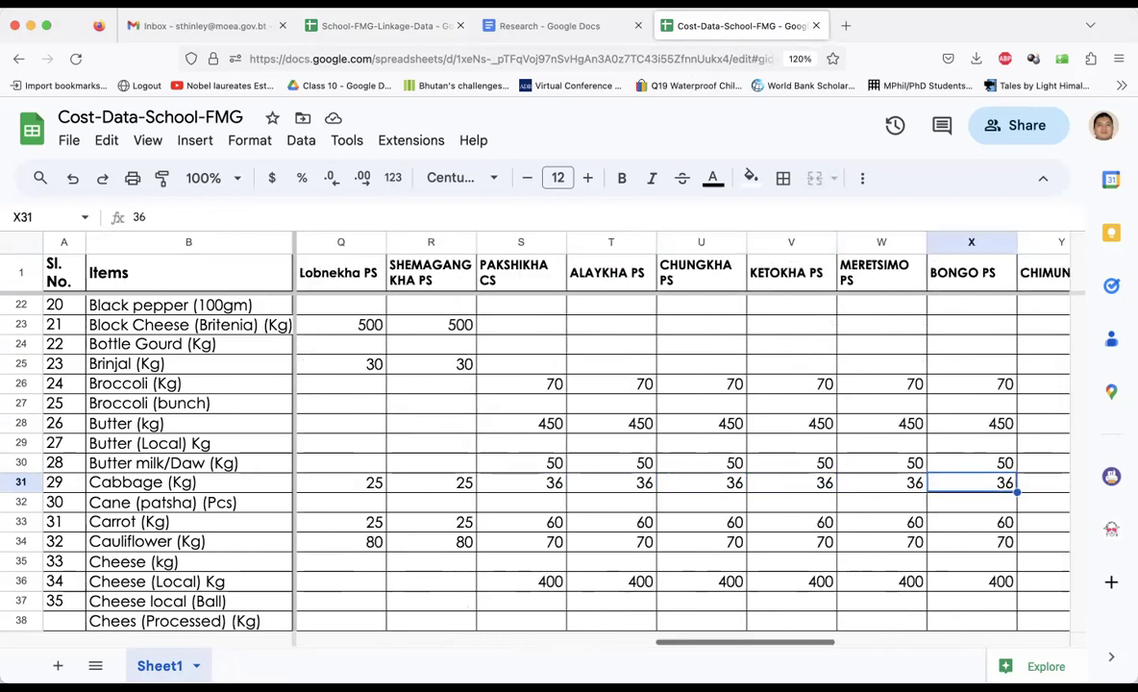
pyautogui.press('Left')
pyautogui.press('Left')
pyautogui.press('Left')
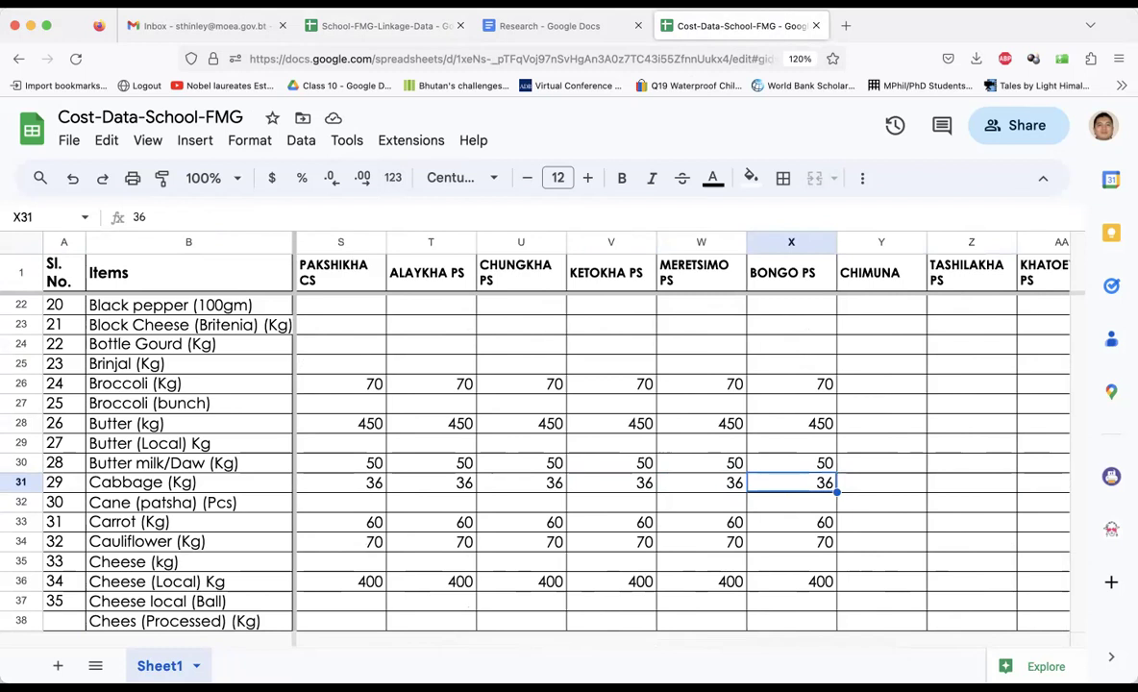
# Go back along the Cabbage (Kg) row to its start and recheck the Kamji CS and Chukha CS prices
pyautogui.press('Left')
pyautogui.press('Left')
pyautogui.press('Left')
pyautogui.press('Left')
pyautogui.press('Left')
pyautogui.press('Left')
pyautogui.press('Left')
pyautogui.press('Left')
pyautogui.press('Left')
pyautogui.press('Left')
pyautogui.press('Left')
pyautogui.press('Left')
pyautogui.press('Left')
pyautogui.press('Left')
pyautogui.press('Left')
pyautogui.press('Left')
pyautogui.press('Left')
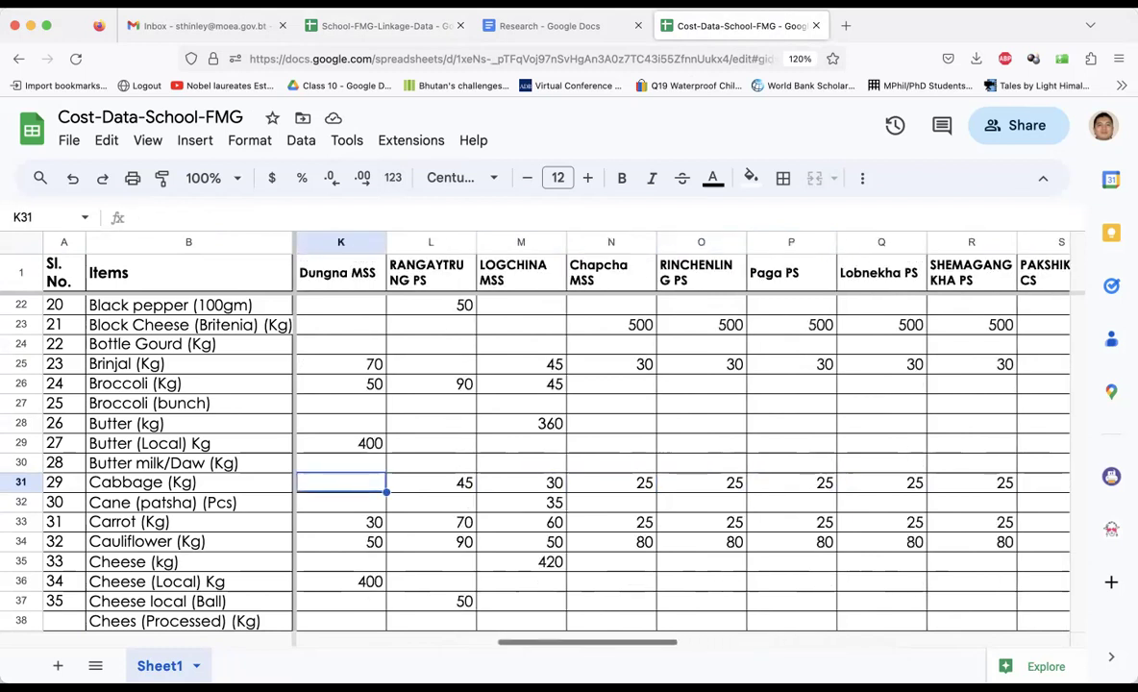
pyautogui.press('Left')
pyautogui.press('Left')
pyautogui.press('Left')
pyautogui.press('Left')
pyautogui.press('Left')
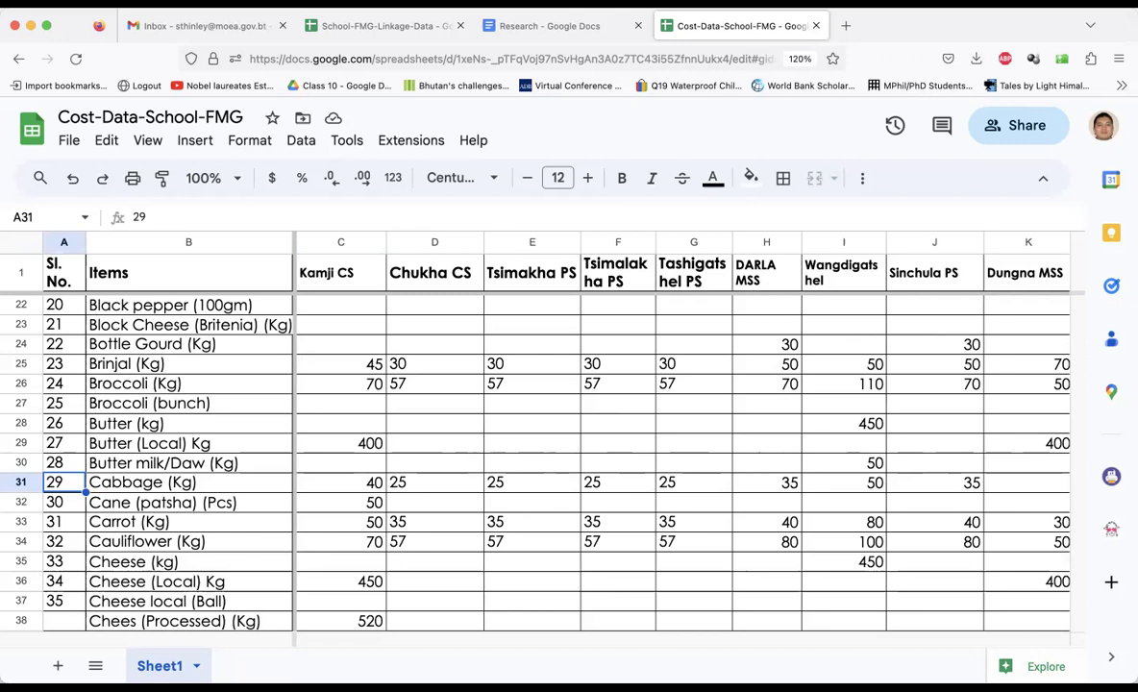
pyautogui.press('Right')
pyautogui.press('Right')
pyautogui.press('Right')
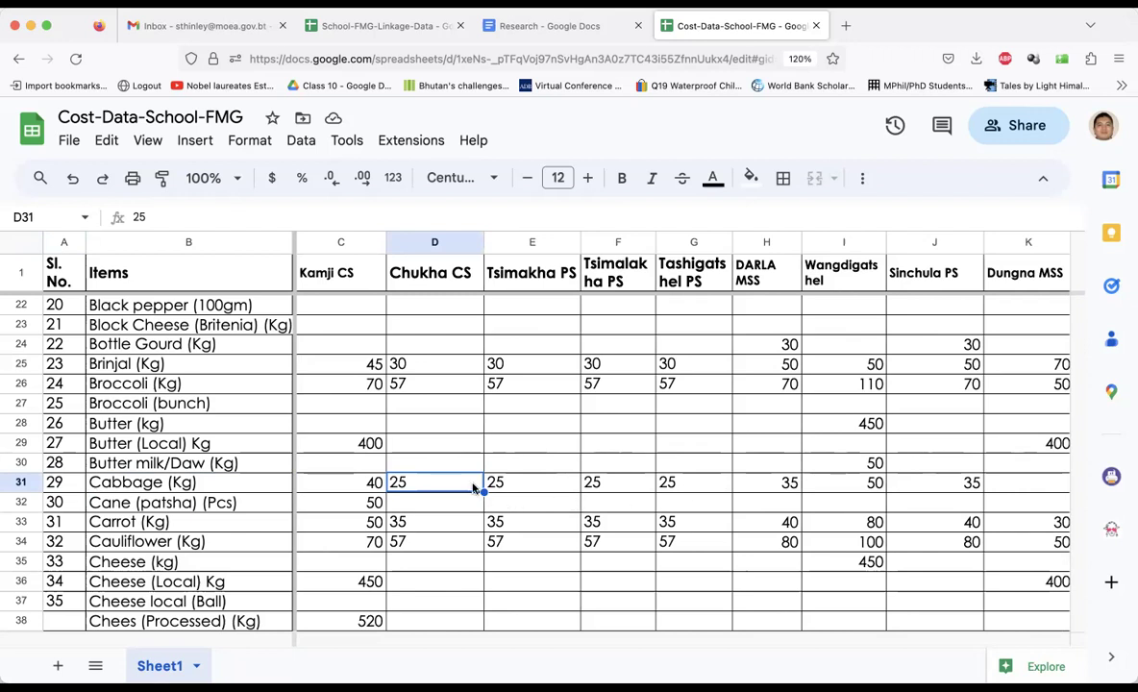
# Compare Wangdigatshel's Cabbage (Kg) price with those of DARLA MSS, Tashigatshel PS, Tsimalakha PS, Tsimakha PS and Chukha CS
pyautogui.click(855, 486)
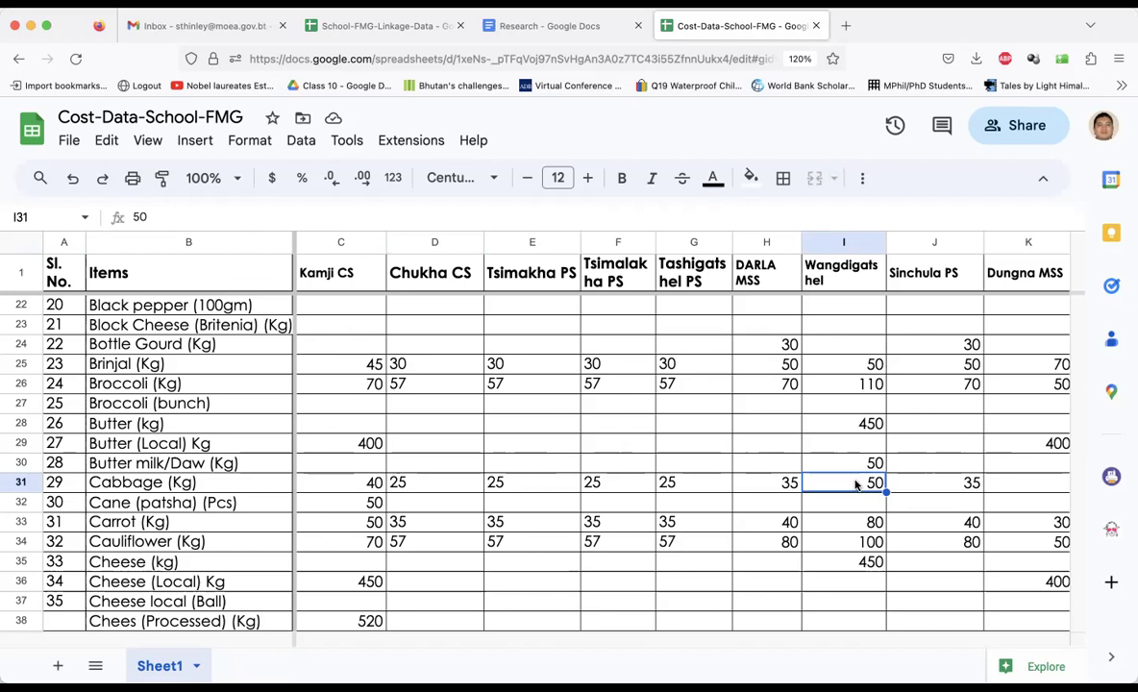
pyautogui.press('Left')
pyautogui.press('Left')
pyautogui.press('Left')
pyautogui.press('Left')
pyautogui.press('Left')
pyautogui.press('Right')
pyautogui.press('Right')
pyautogui.press('Right')
pyautogui.press('Right')
pyautogui.press('Left')
pyautogui.press('Left')
pyautogui.press('Left')
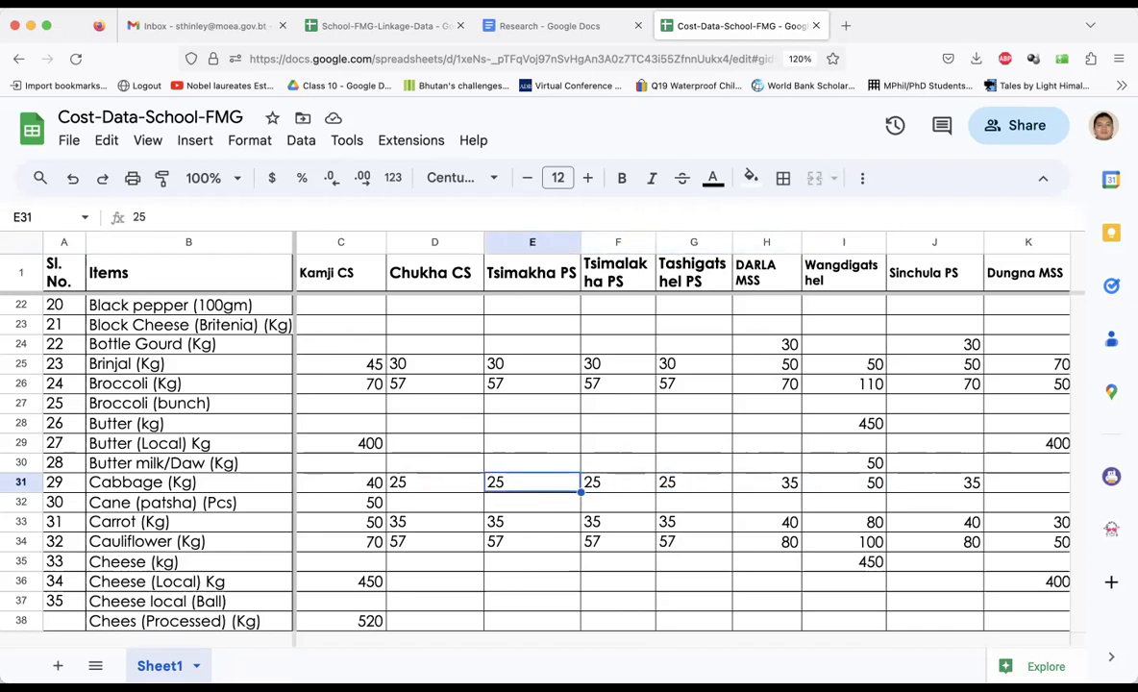
pyautogui.press('Right')
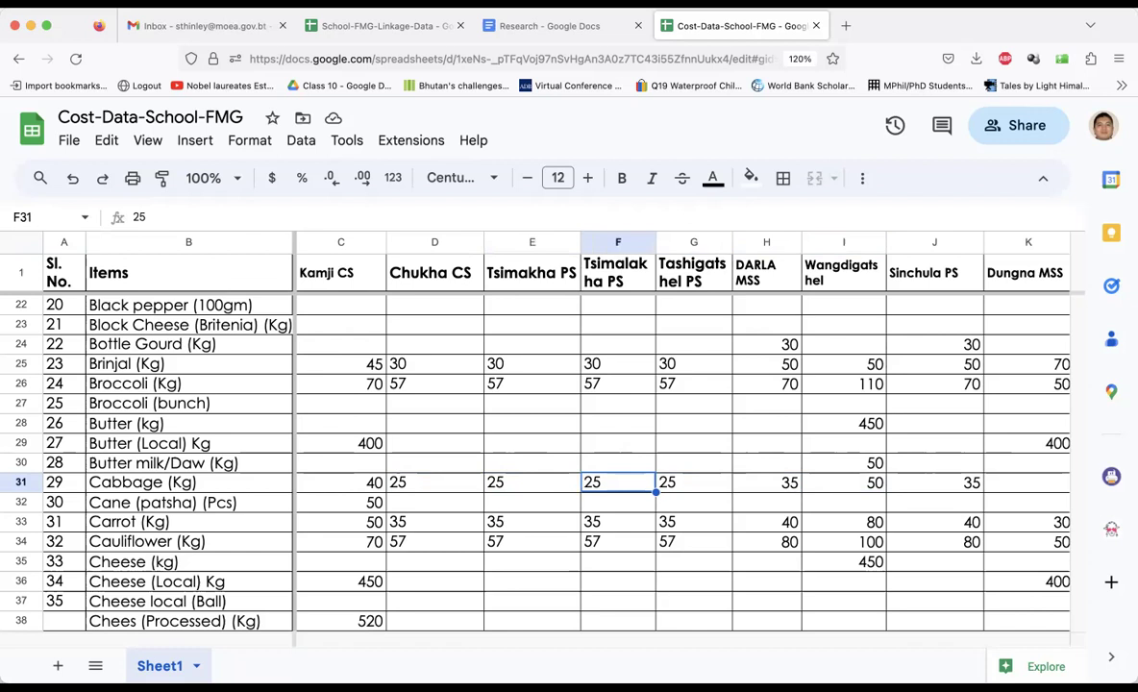
pyautogui.press('Right')
pyautogui.press('Down')
pyautogui.press('Left')
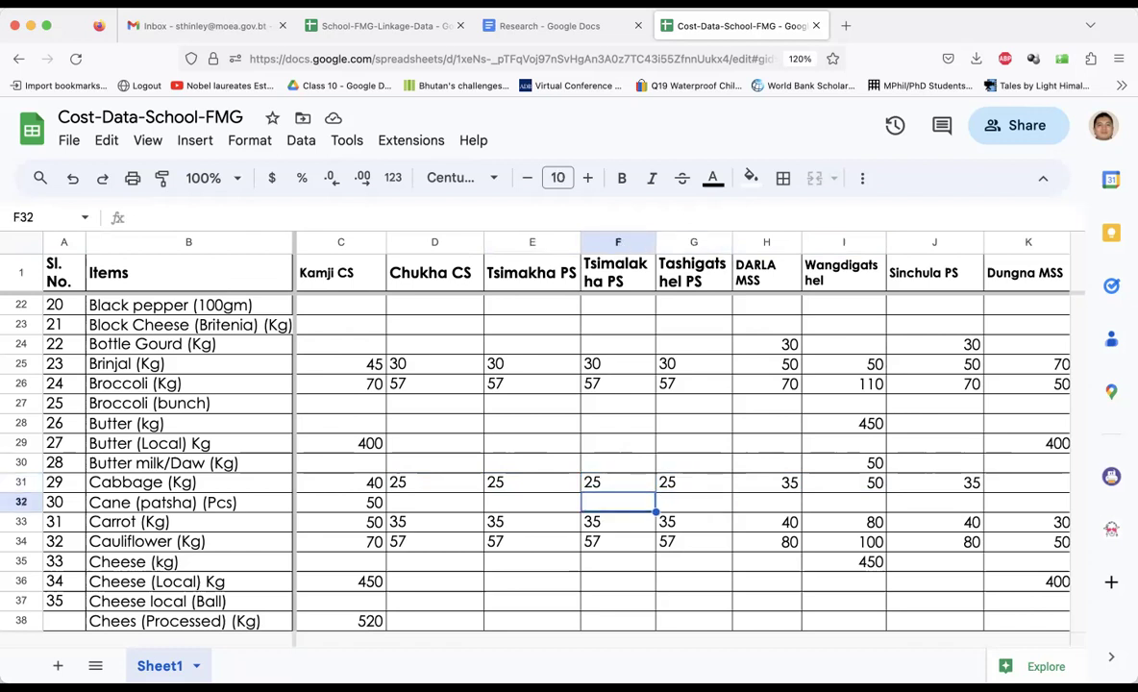
pyautogui.press('Left')
pyautogui.press('Left')
pyautogui.press('Up')
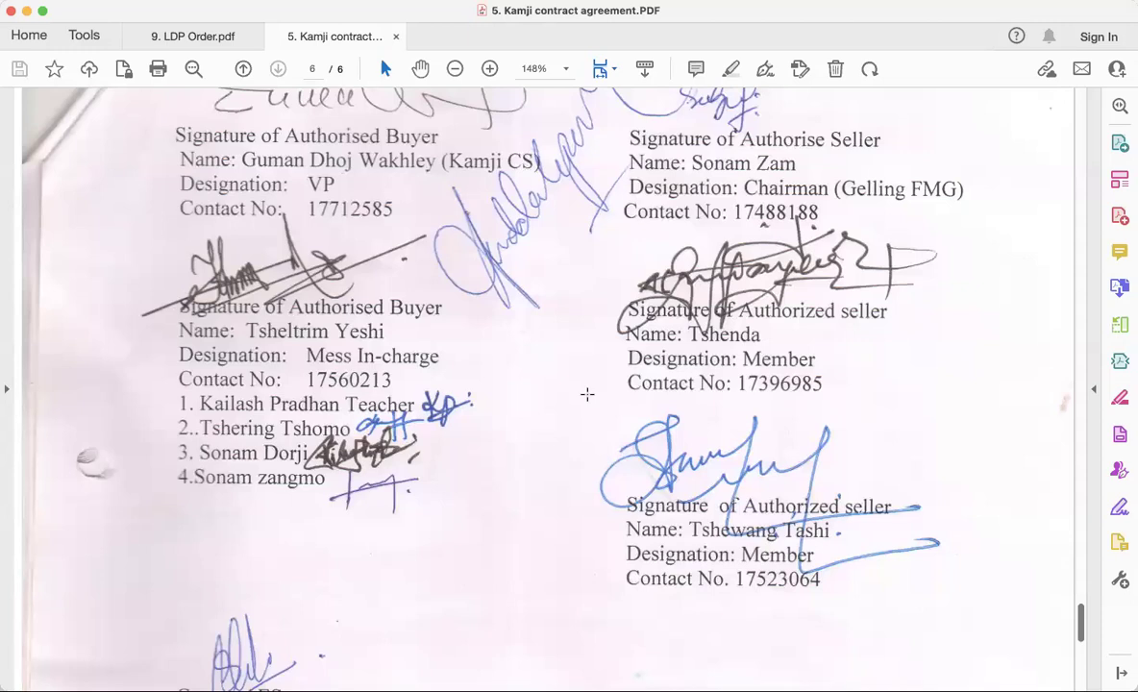
# In the Kamji contract agreement PDF, go back from the signature page to the agreement's opening on page 1
pyautogui.click(534, 292)
pyautogui.scroll(3, 535, 286)
pyautogui.scroll(20, 534, 289)
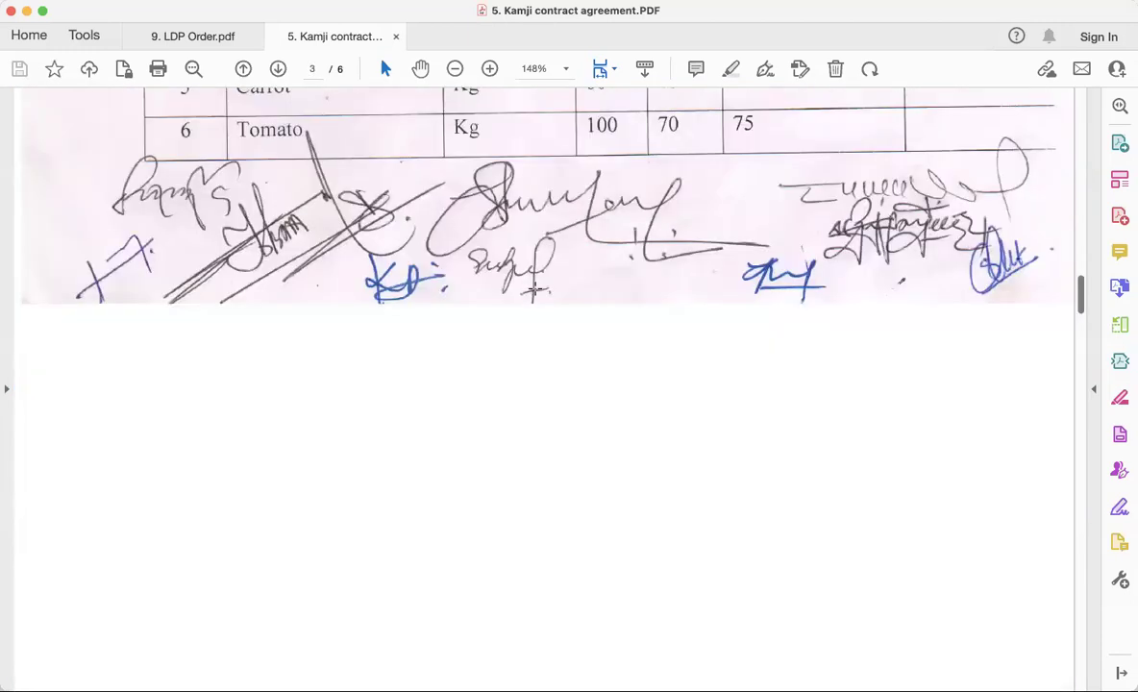
pyautogui.scroll(15, 534, 288)
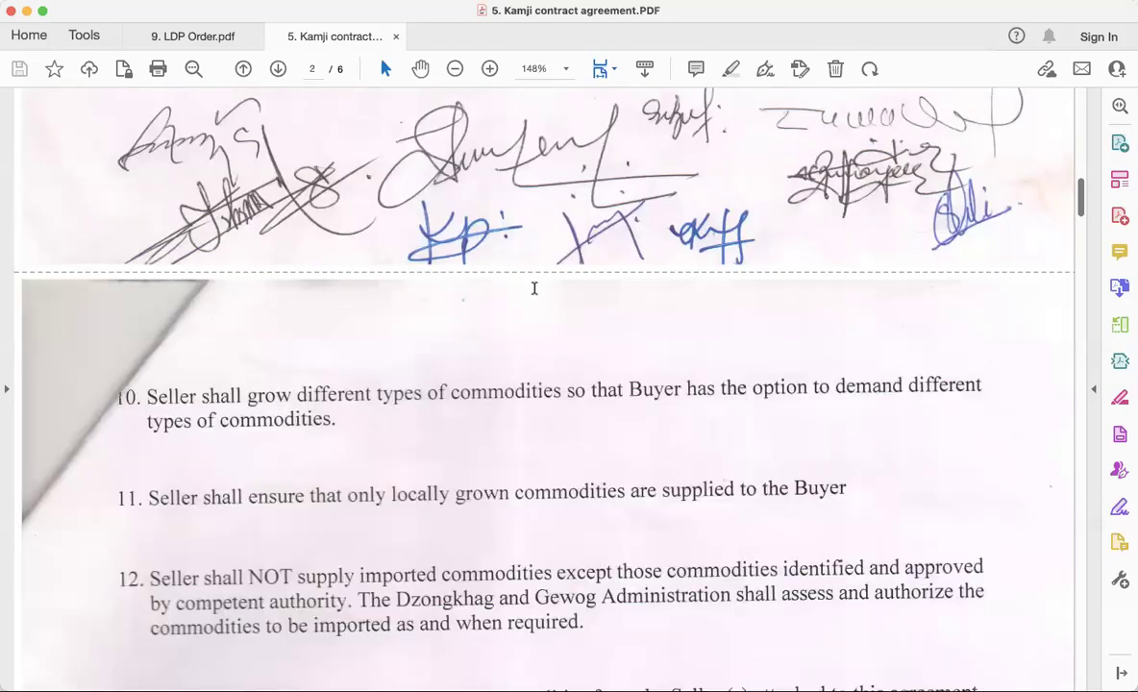
pyautogui.scroll(10, 536, 295)
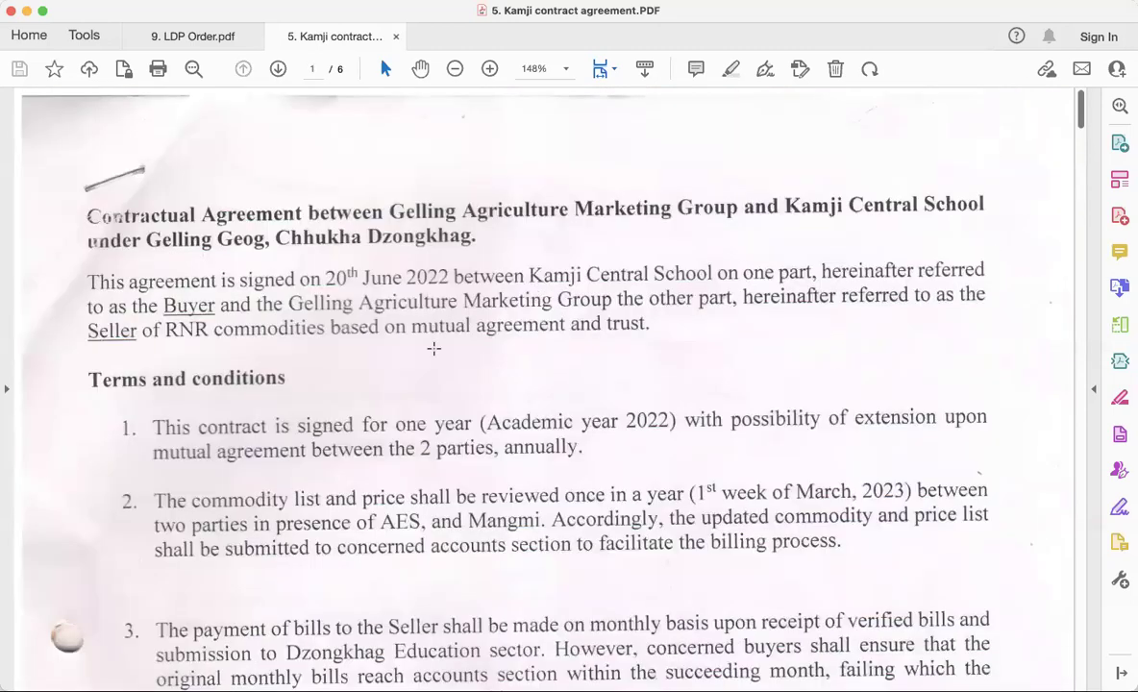
# Read the Kamji contract's introduction and its terms and conditions, clauses 1 to 16
pyautogui.scroll(-2, 433, 349)
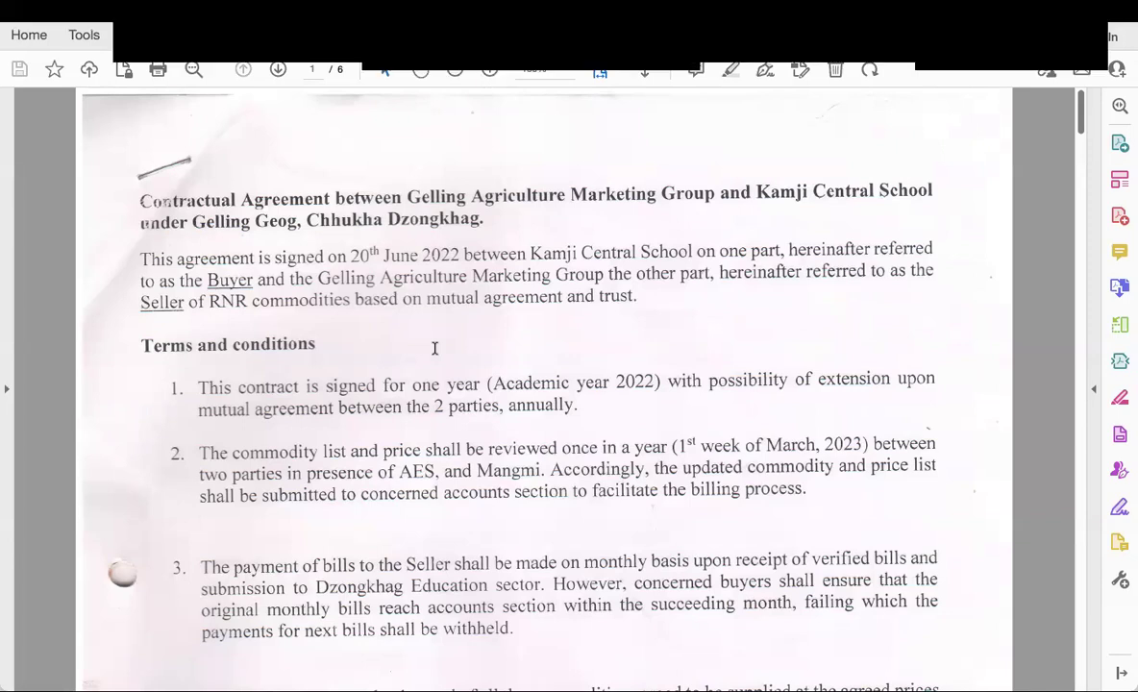
pyautogui.scroll(-2, 442, 415)
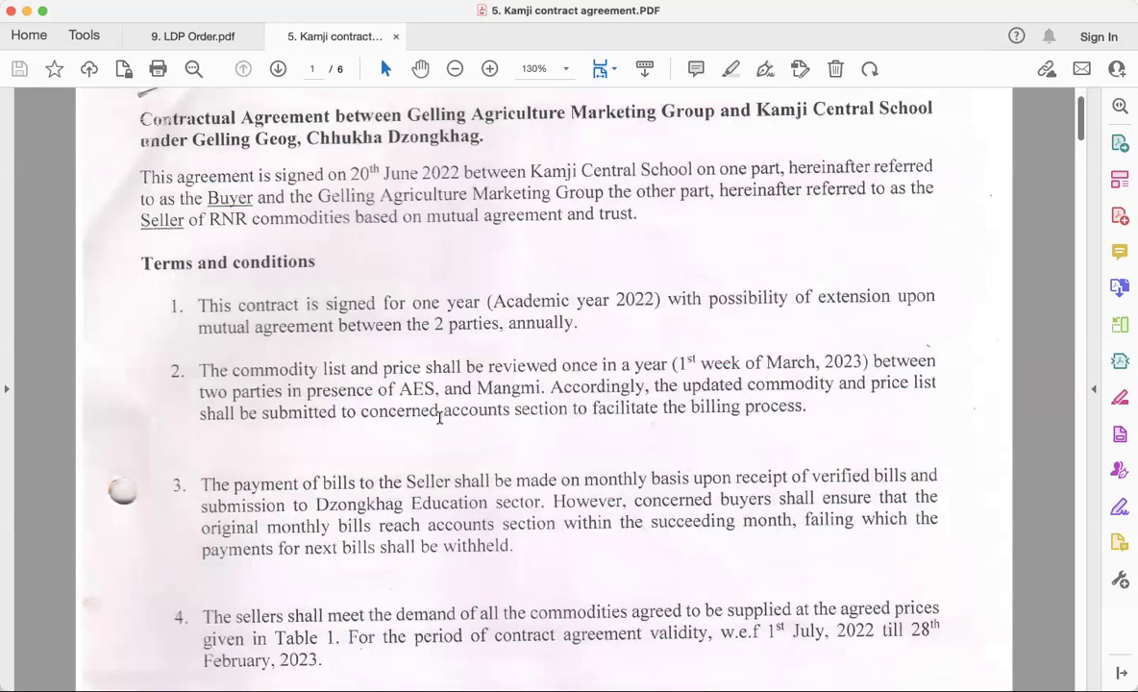
pyautogui.scroll(-3, 452, 404)
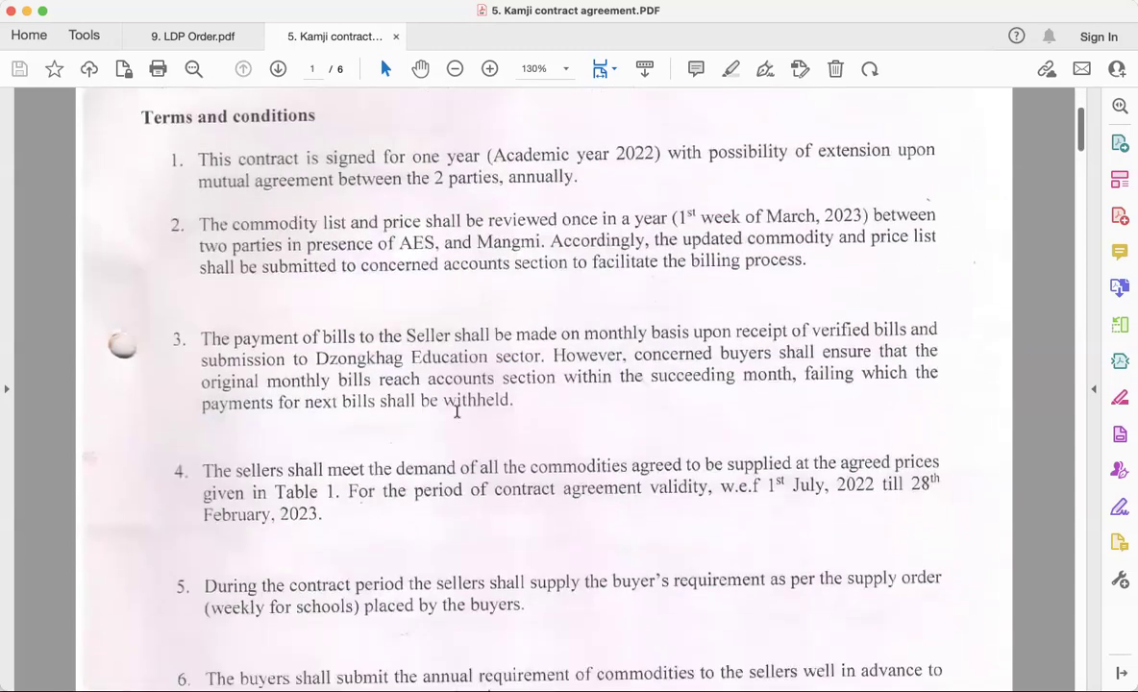
pyautogui.scroll(-3, 445, 389)
pyautogui.scroll(-1, 445, 384)
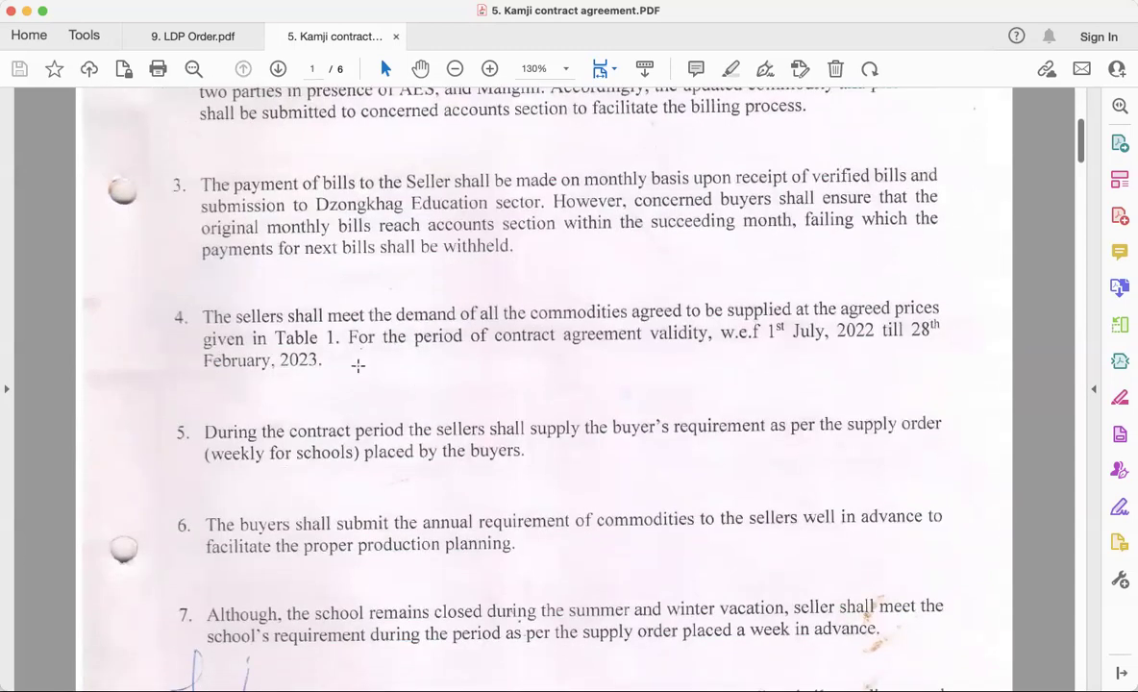
pyautogui.scroll(-3, 478, 352)
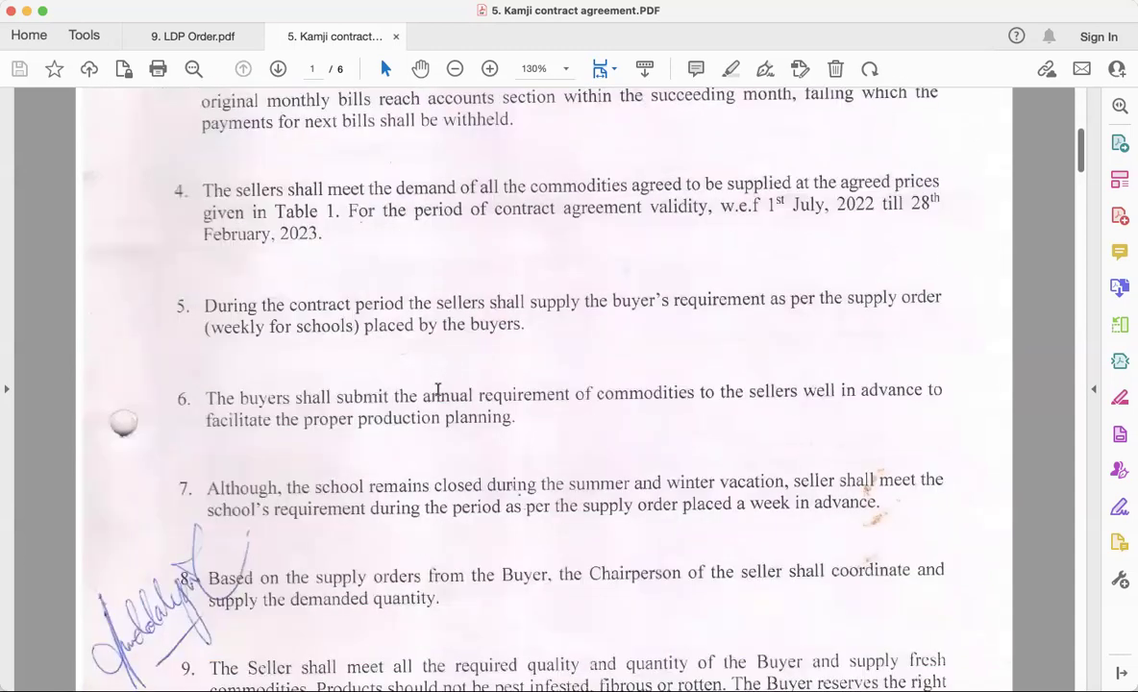
pyautogui.scroll(-1, 437, 388)
pyautogui.scroll(-10, 437, 388)
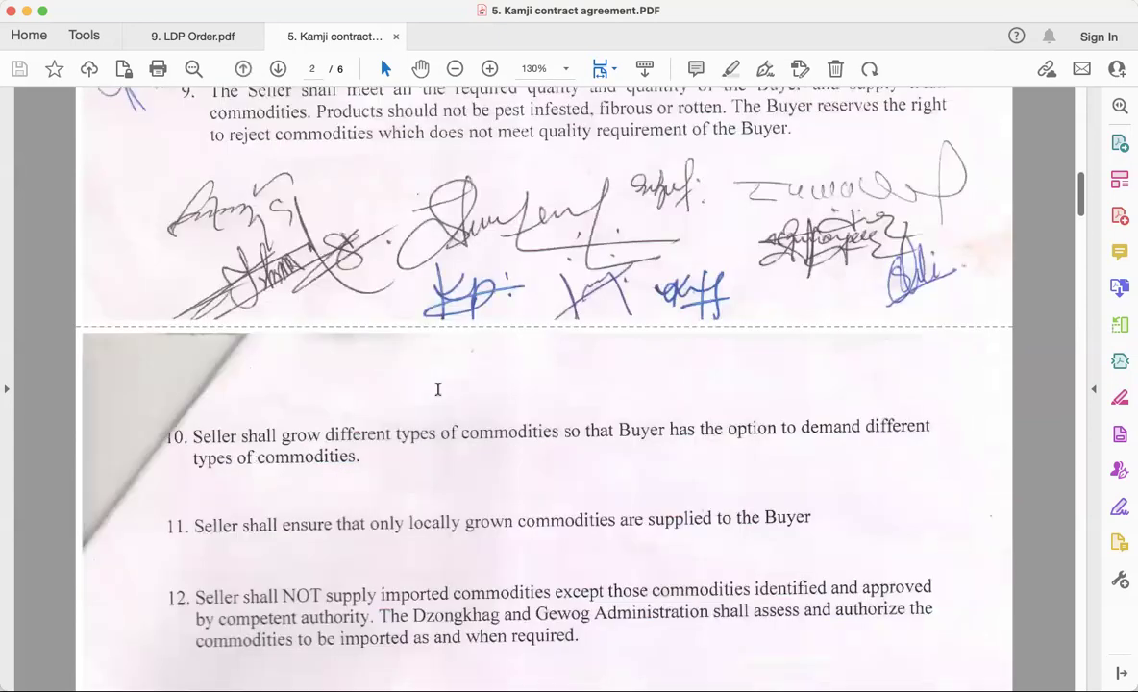
pyautogui.scroll(-11, 437, 389)
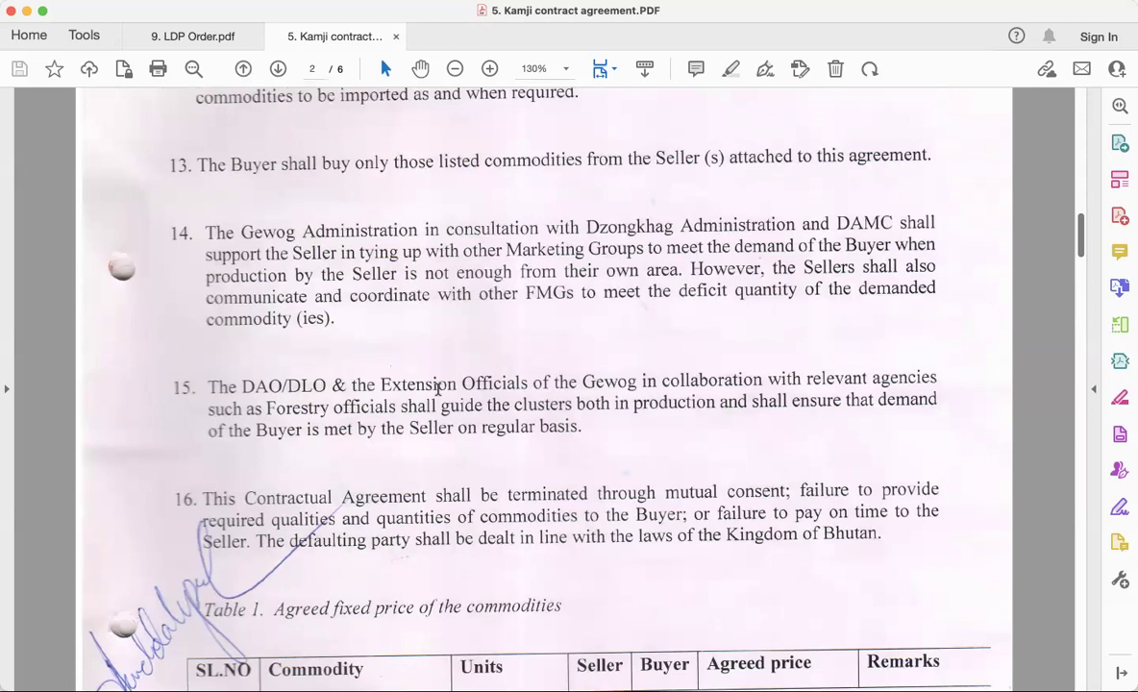
# Examine Table 1 of agreed commodity prices, from the vegetable items through fruit, dairy and meat to the grocery items
pyautogui.scroll(-9, 438, 389)
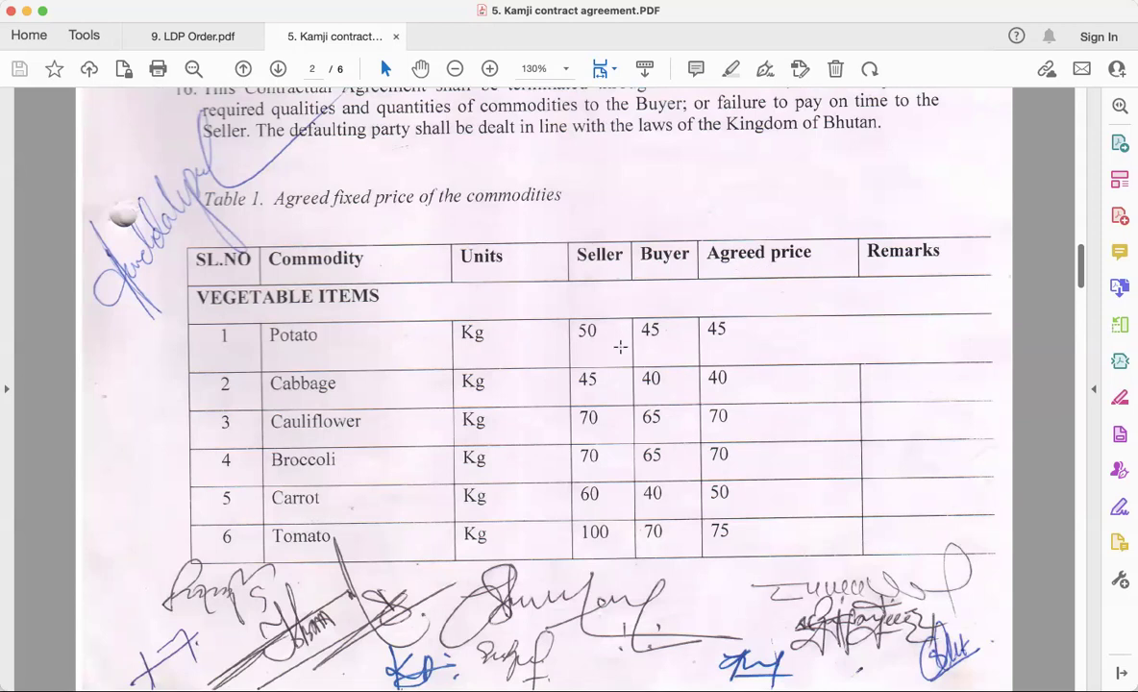
pyautogui.scroll(-20, 620, 347)
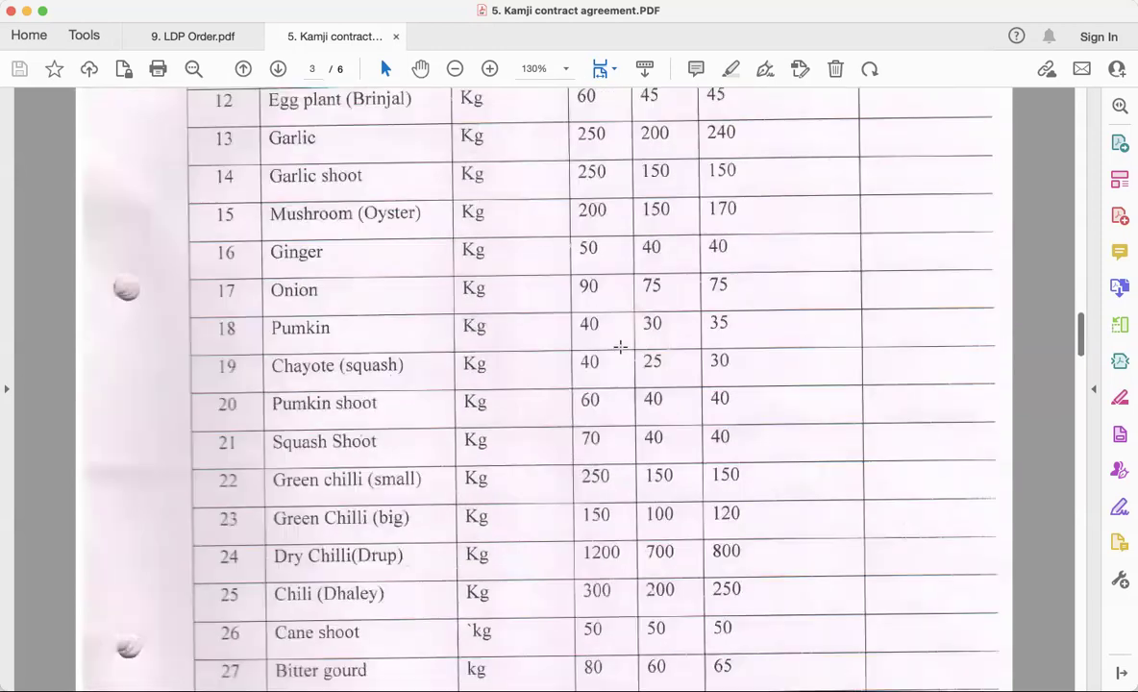
pyautogui.scroll(-10, 620, 347)
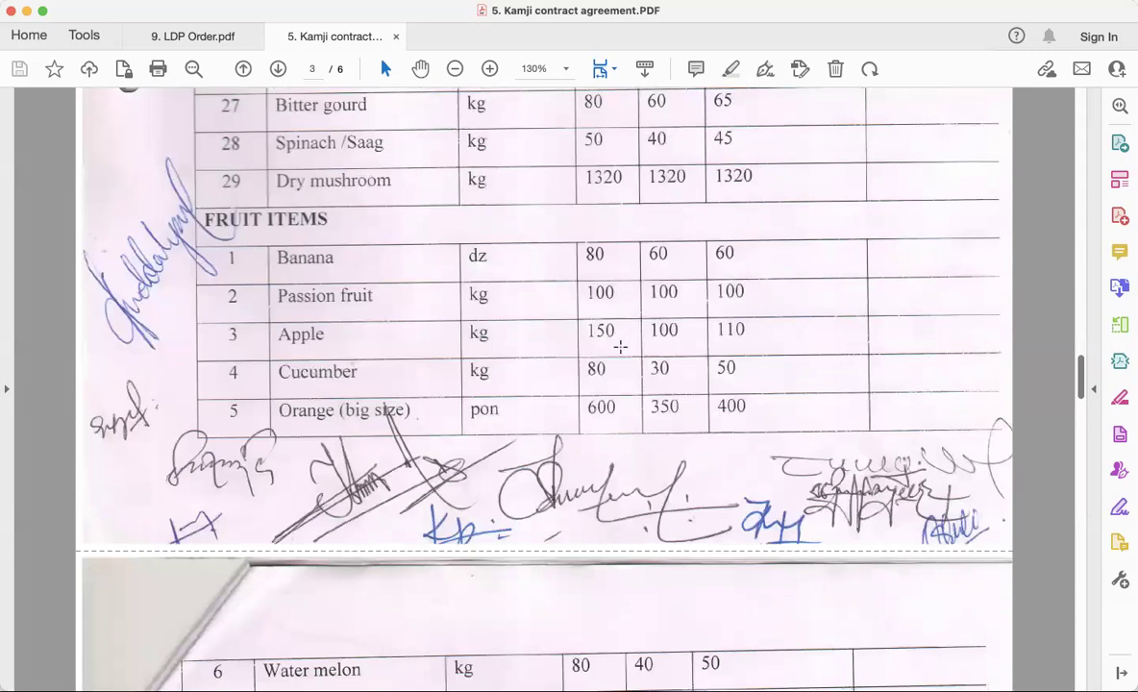
pyautogui.scroll(-10, 620, 347)
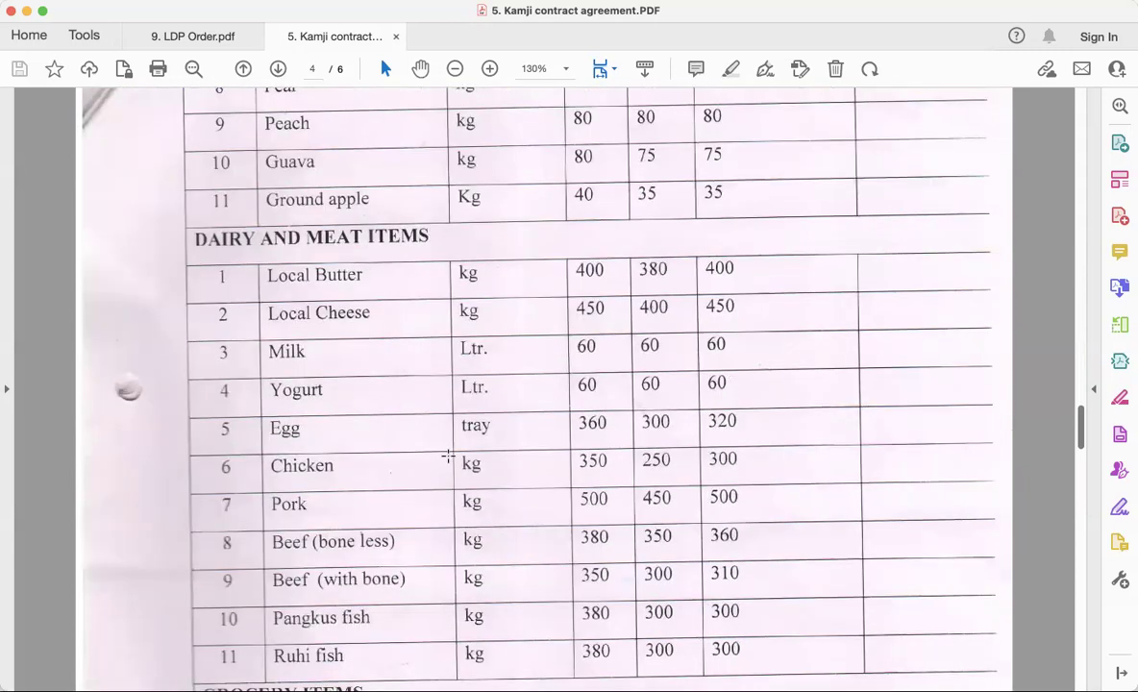
pyautogui.scroll(-10, 448, 455)
pyautogui.scroll(-10, 416, 422)
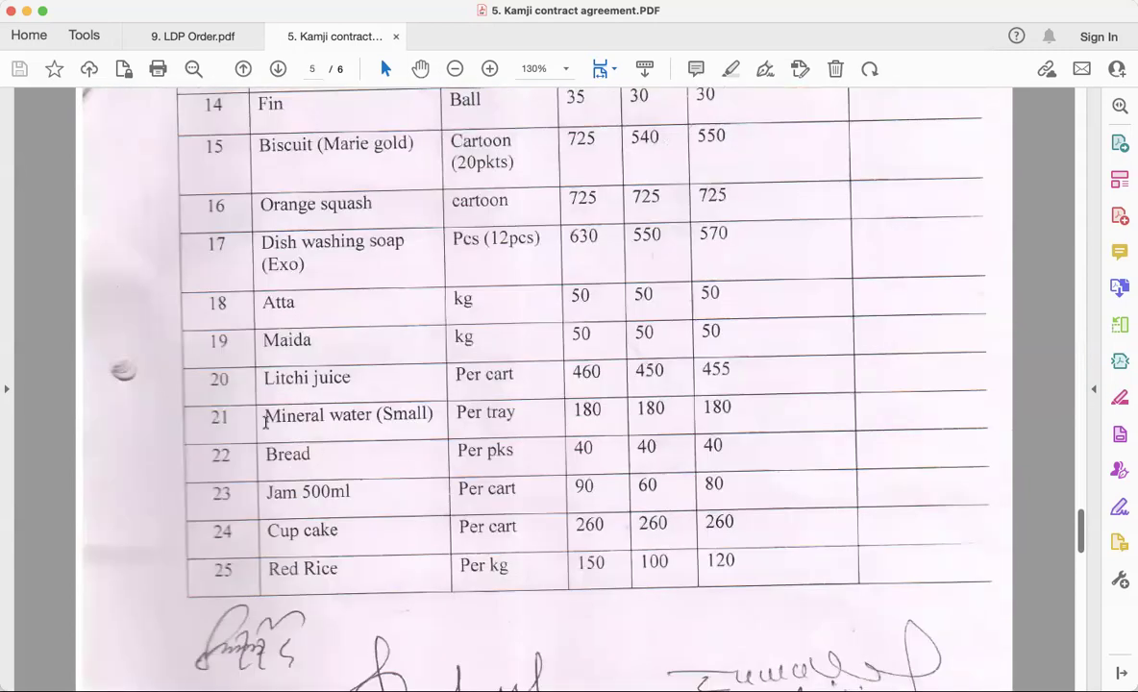
# Read the last grocery items of the Kamji price table, down to Red Rice, and the signatures that follow
pyautogui.scroll(-3, 266, 421)
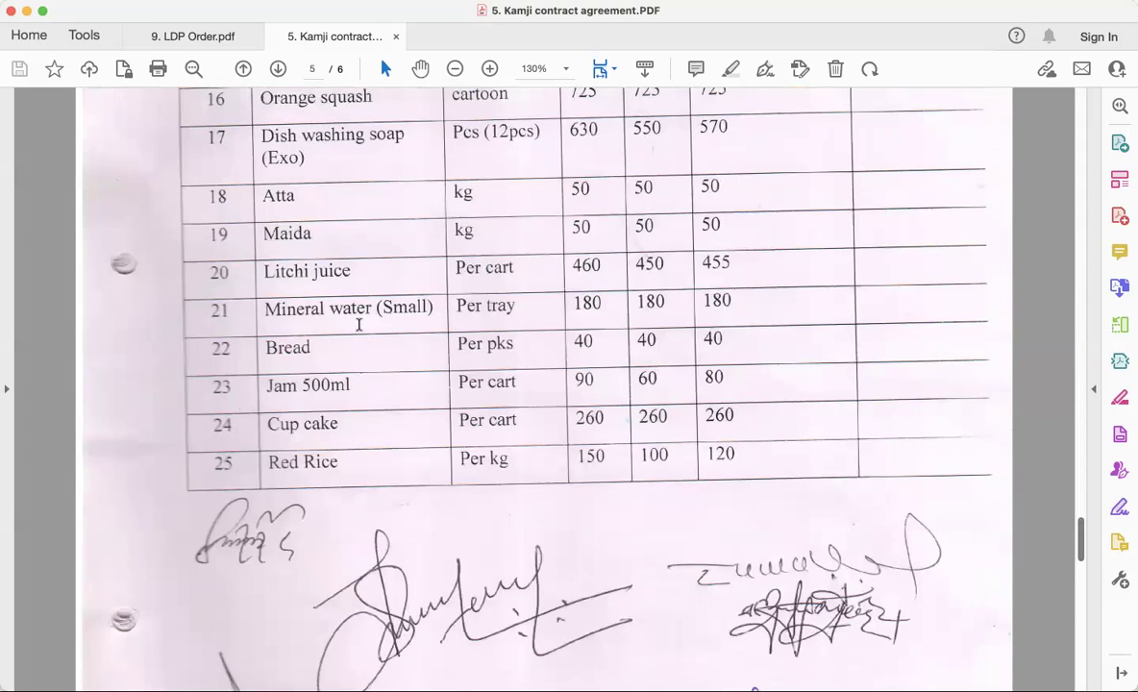
pyautogui.scroll(2, 358, 325)
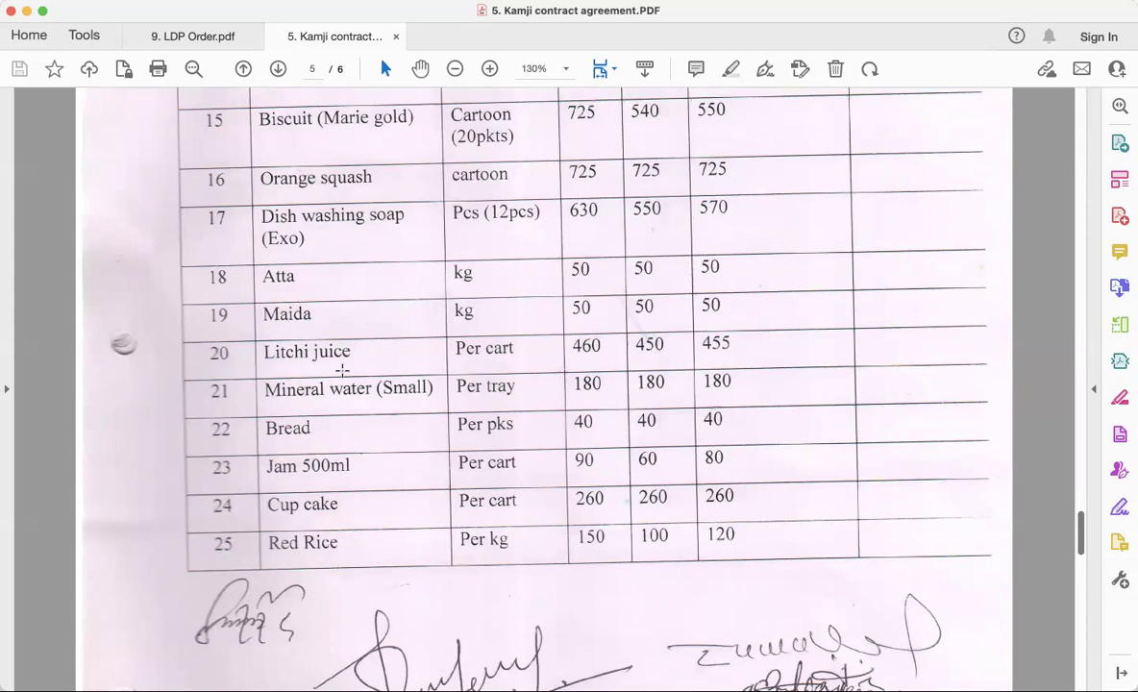
pyautogui.scroll(-10, 340, 371)
pyautogui.scroll(-15, 342, 371)
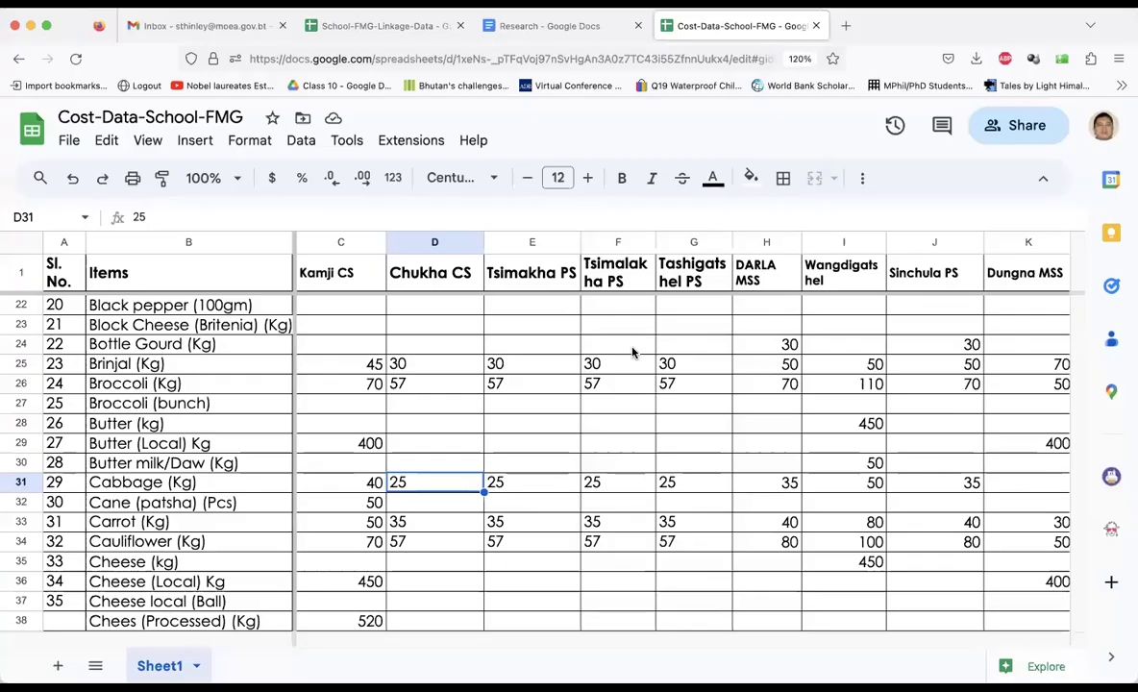
# In the Cost-Data-School-FMG spreadsheet, compare the Apple (Box) entries across the schools from Kamji CS to RANGAYTRUNG PS
pyautogui.click(225, 423)
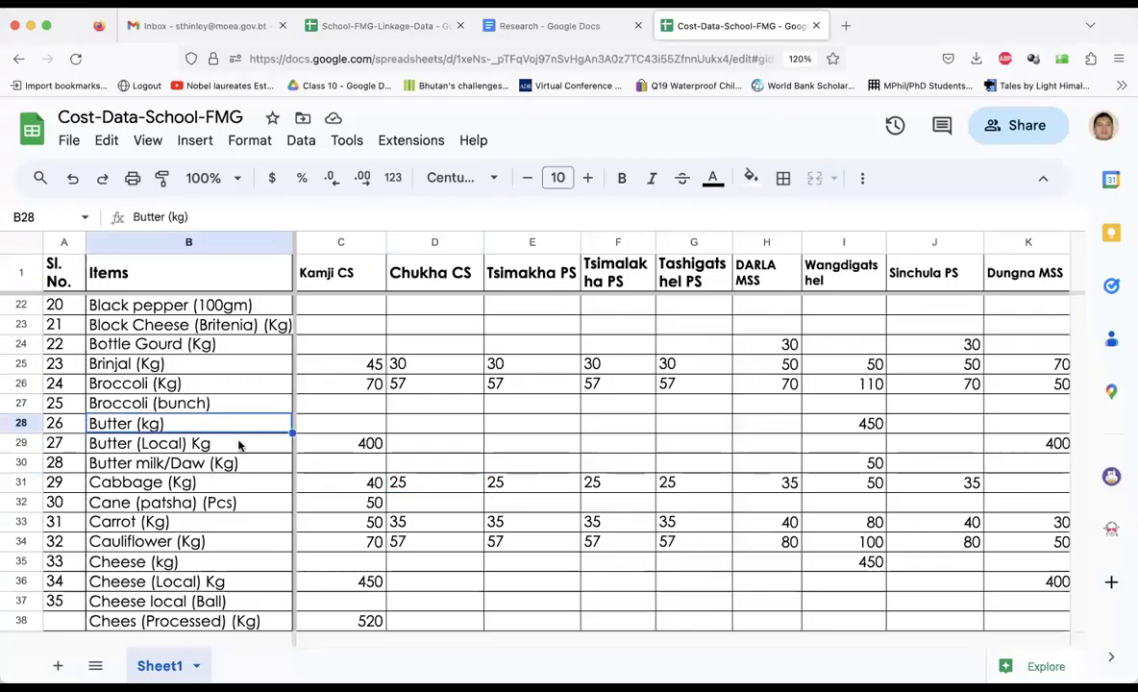
pyautogui.scroll(7, 193, 310)
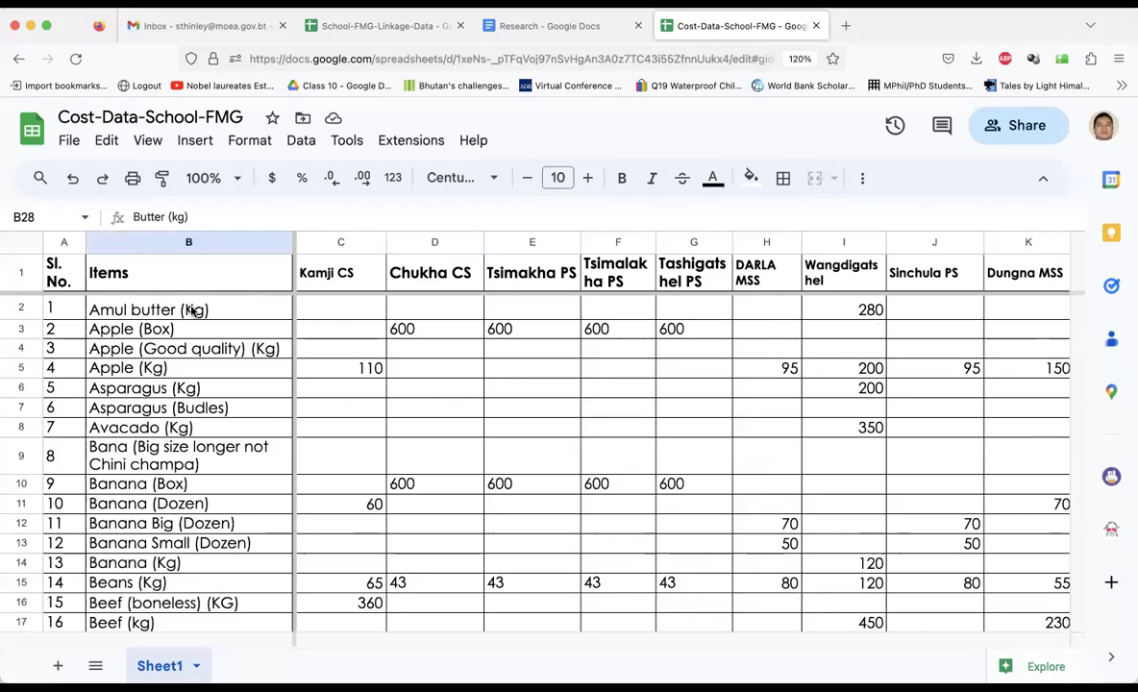
pyautogui.click(173, 332)
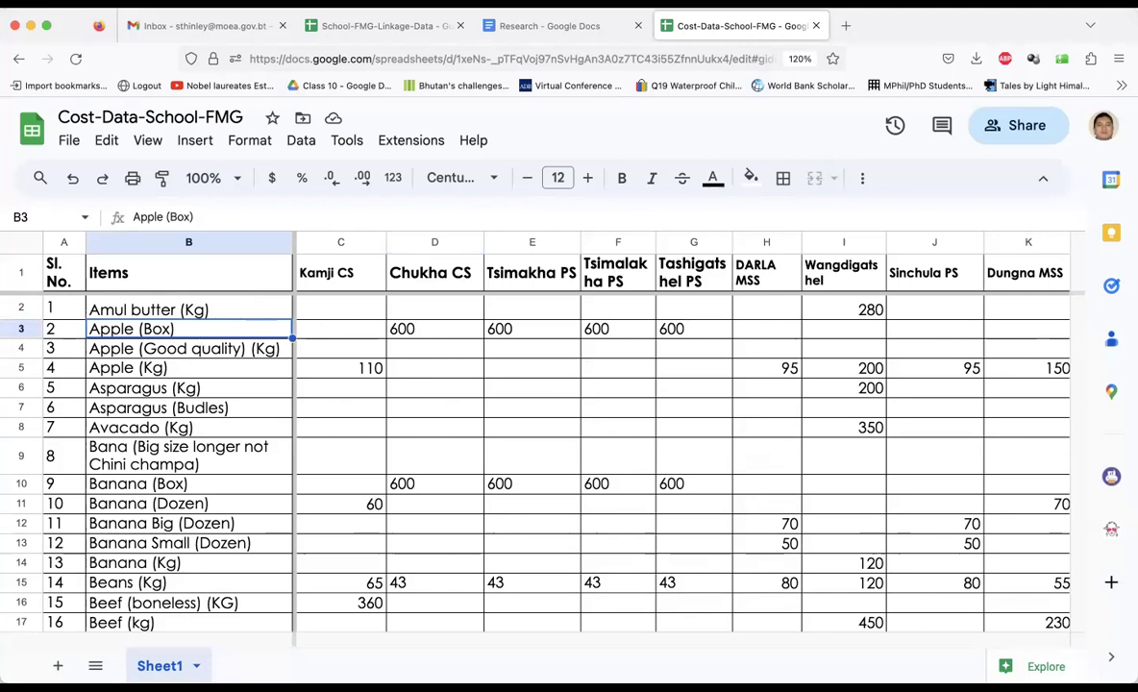
pyautogui.click(341, 328)
pyautogui.press('Right')
pyautogui.press('Right')
pyautogui.press('Right')
pyautogui.press('Right')
pyautogui.press('Right')
pyautogui.press('Right')
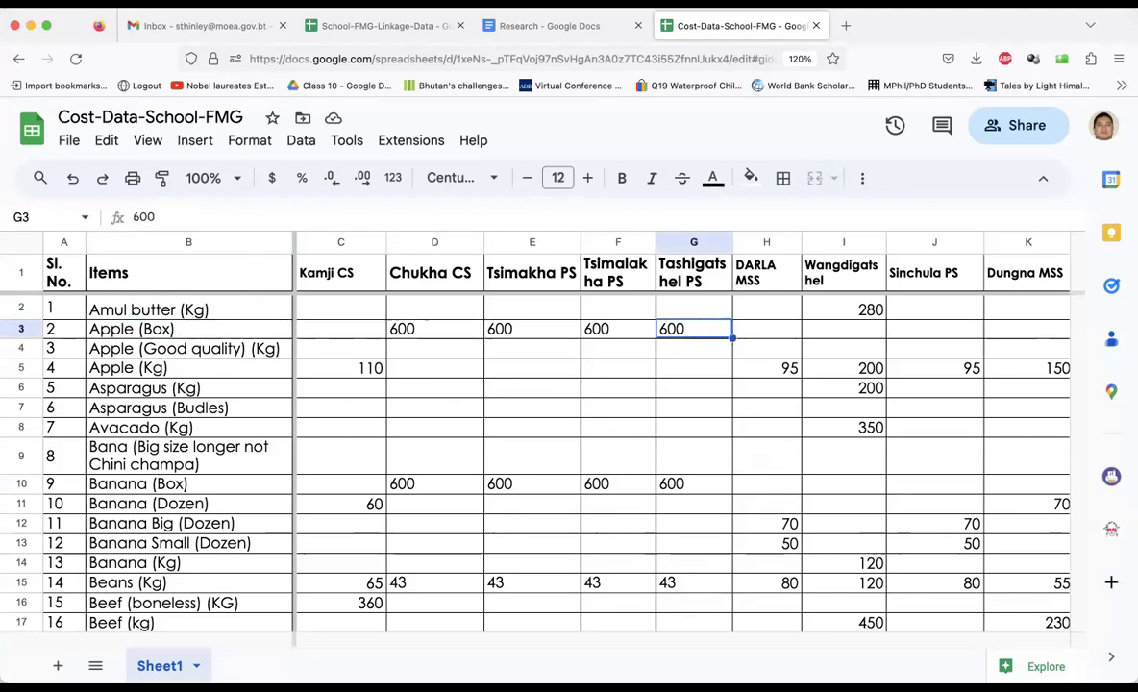
pyautogui.press('Right')
pyautogui.press('Right')
pyautogui.press('Right')
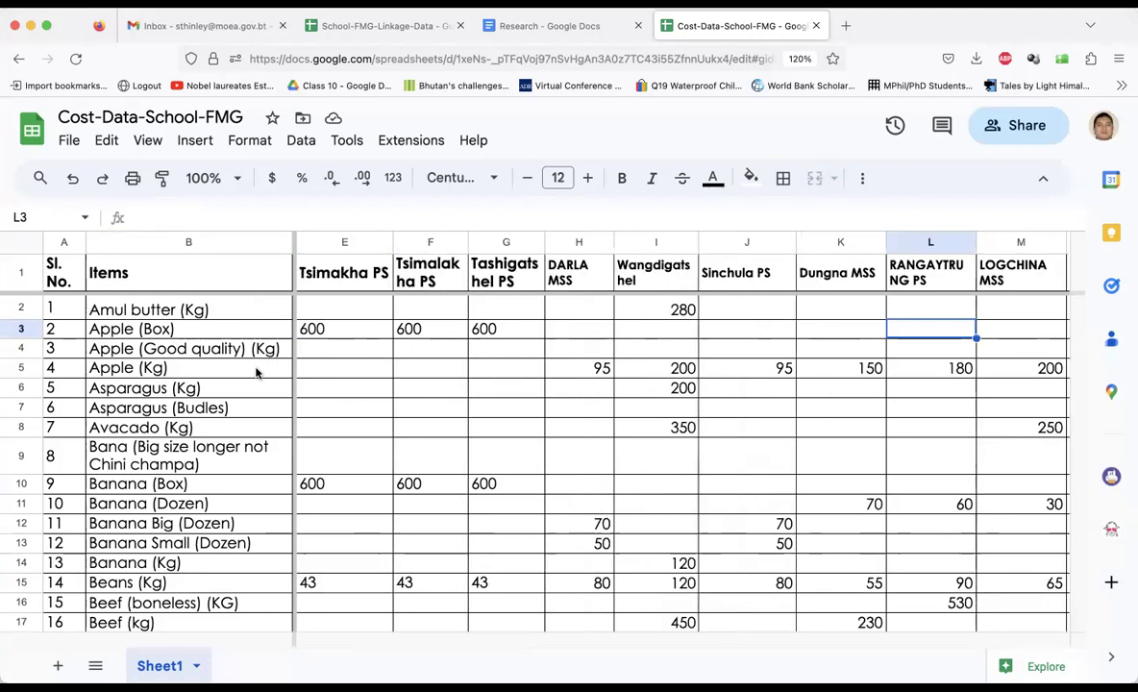
# Examine the separate unit and quality variants listed for apple and asparagus: Good quality, Kg and Budles
pyautogui.click(256, 373)
pyautogui.press('Up')
pyautogui.press('Up')
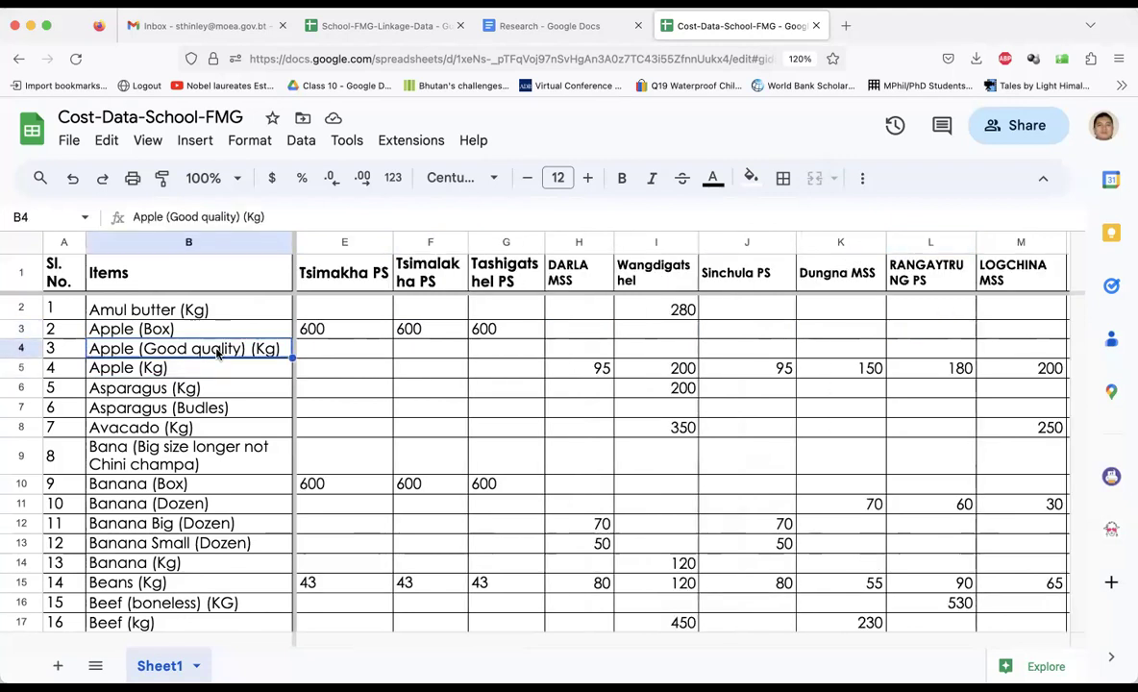
pyautogui.click(218, 352)
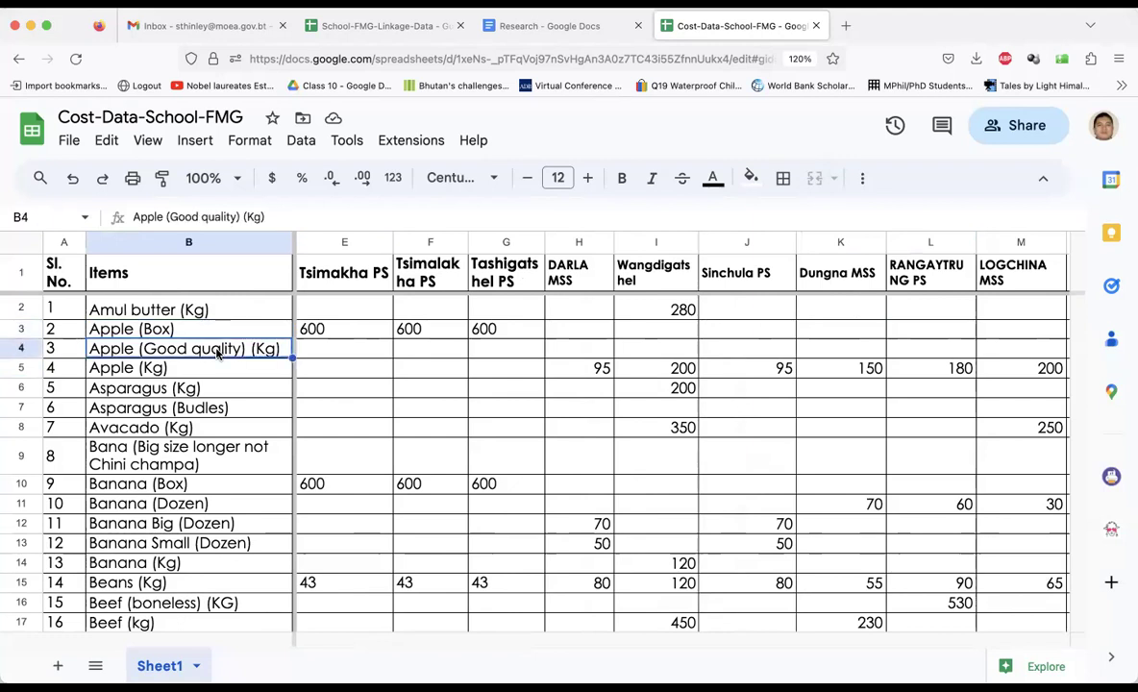
pyautogui.click(193, 373)
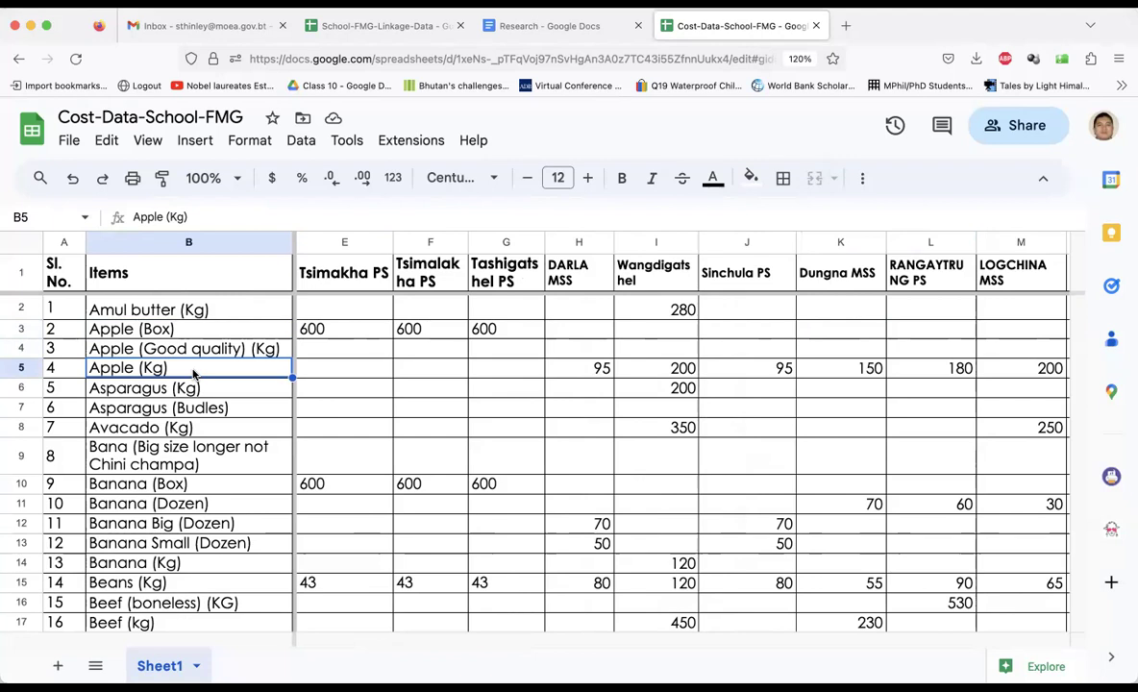
pyautogui.press('Down')
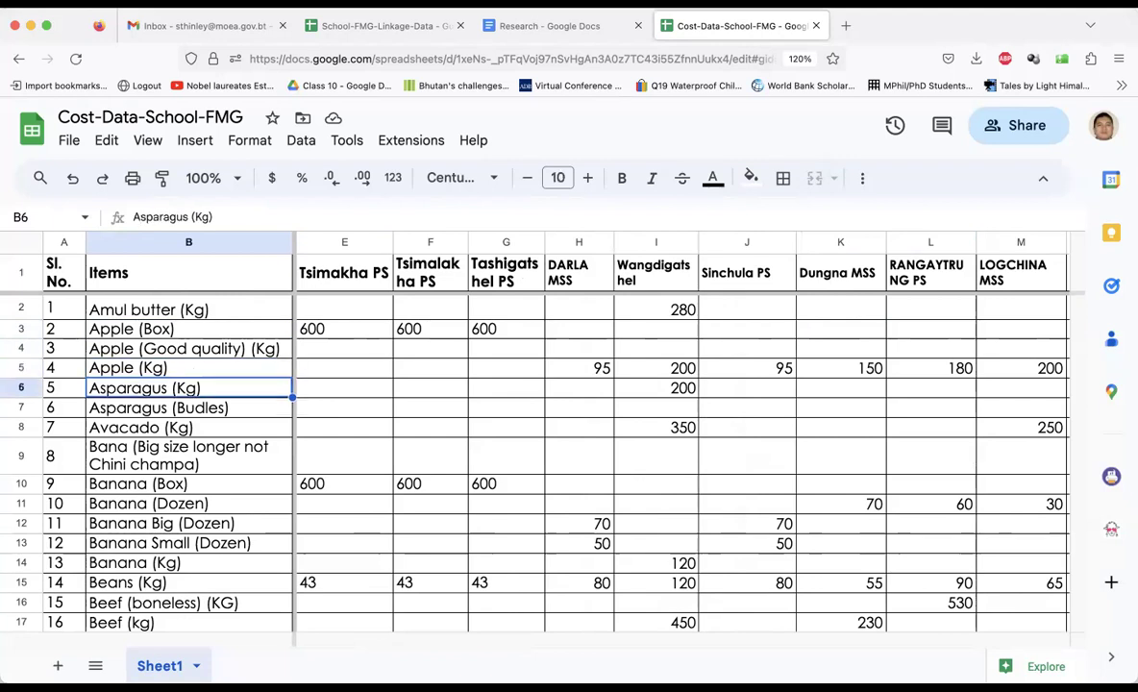
pyautogui.press('Down')
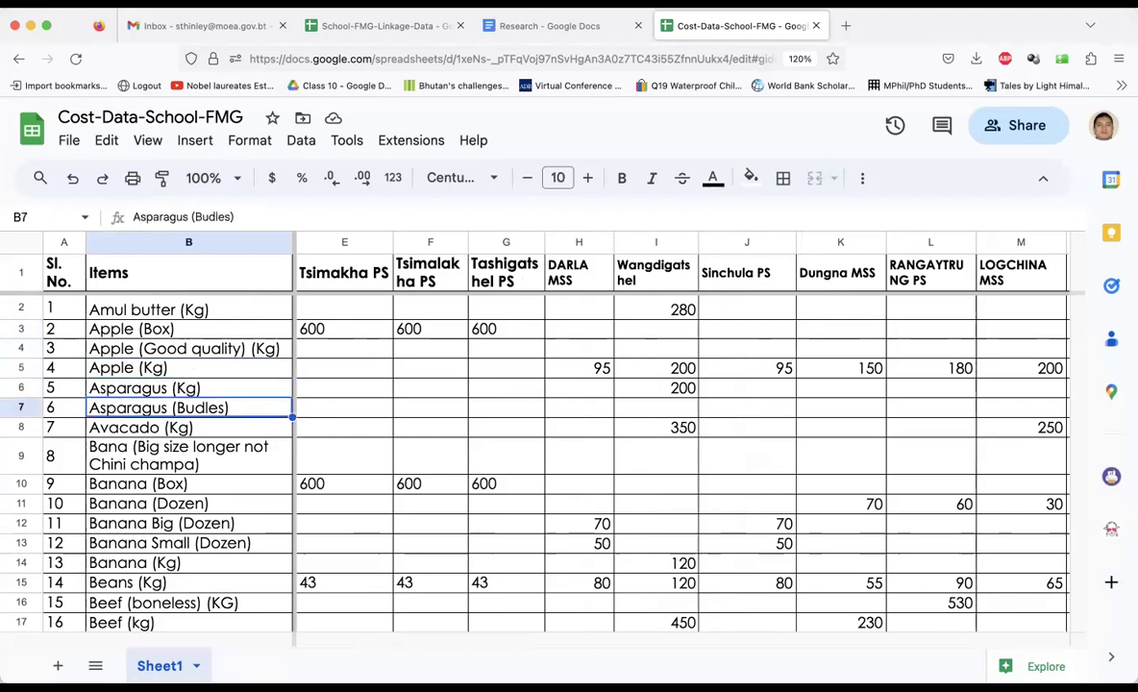
# Review the banana variants one by one, from the big-size entry through Box, Dozen, Big and Small to Kg
pyautogui.press('Down')
pyautogui.press('Down')
pyautogui.press('Down')
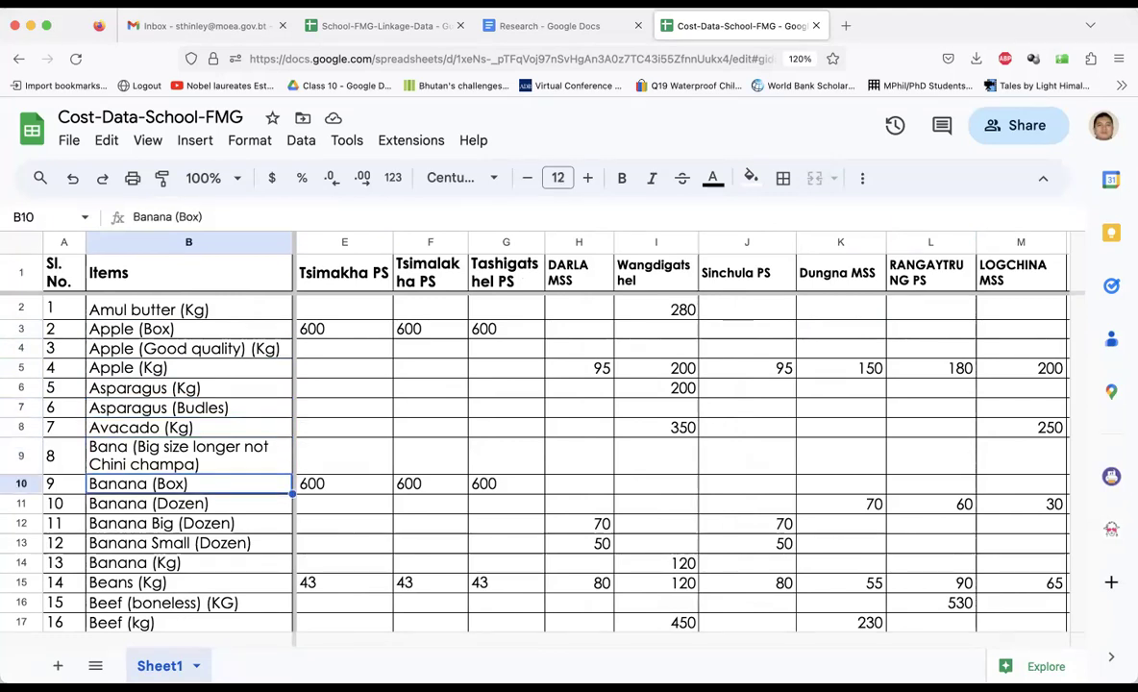
pyautogui.press('Up')
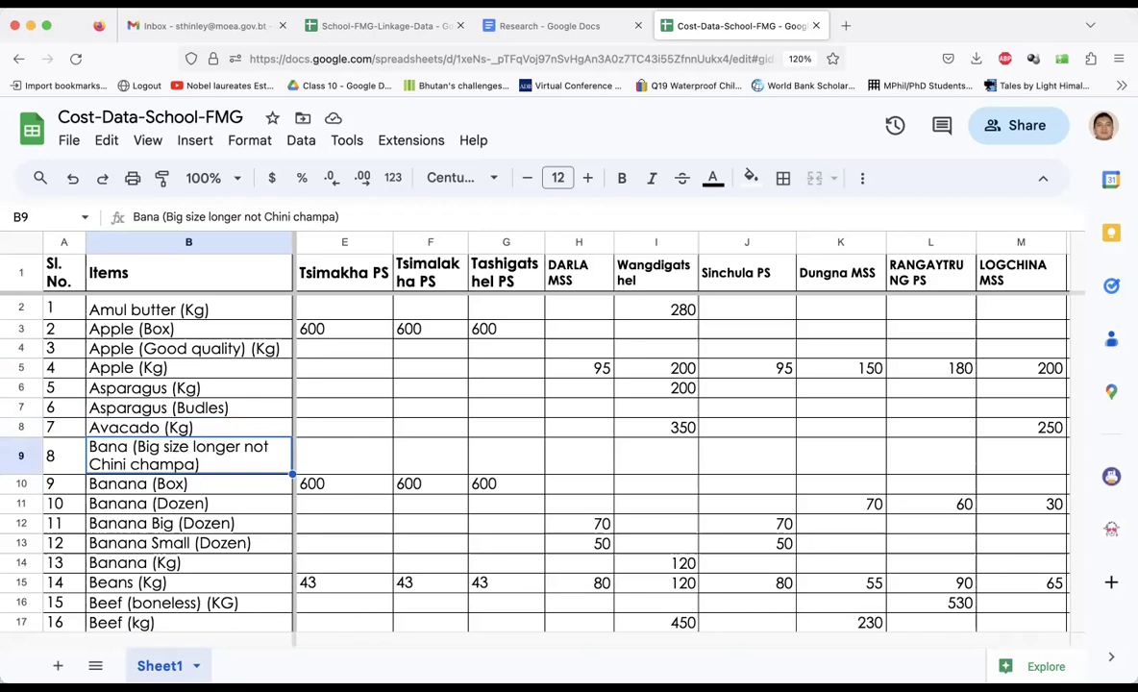
pyautogui.press('Down')
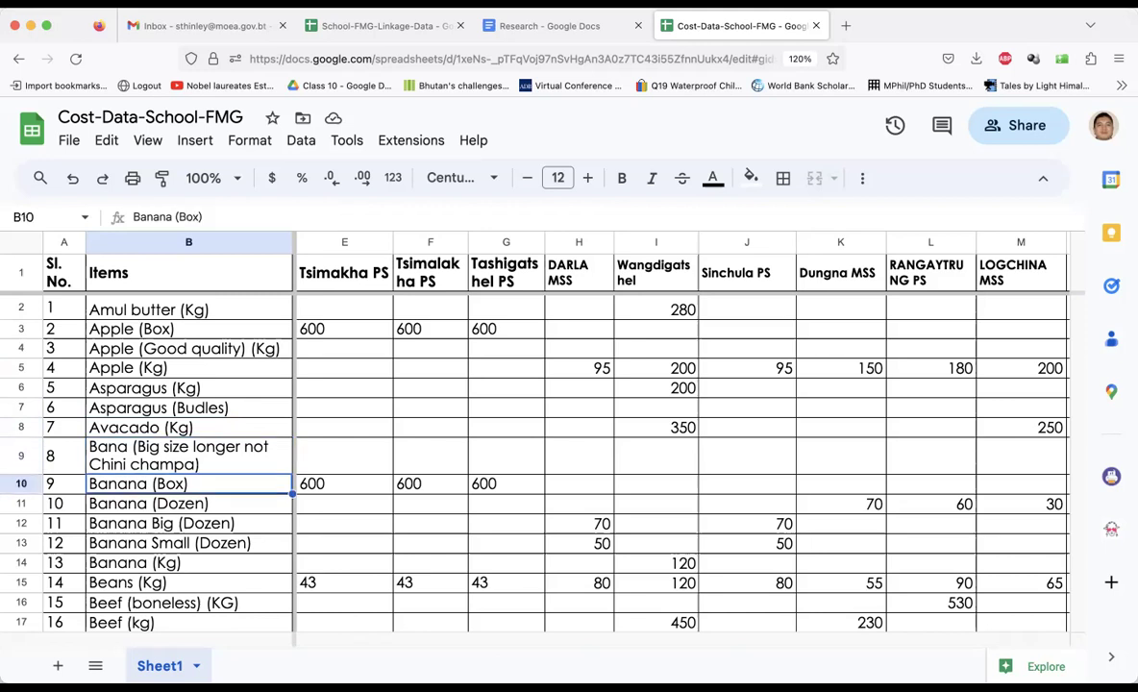
pyautogui.press('Right')
pyautogui.press('Left')
pyautogui.press('Down')
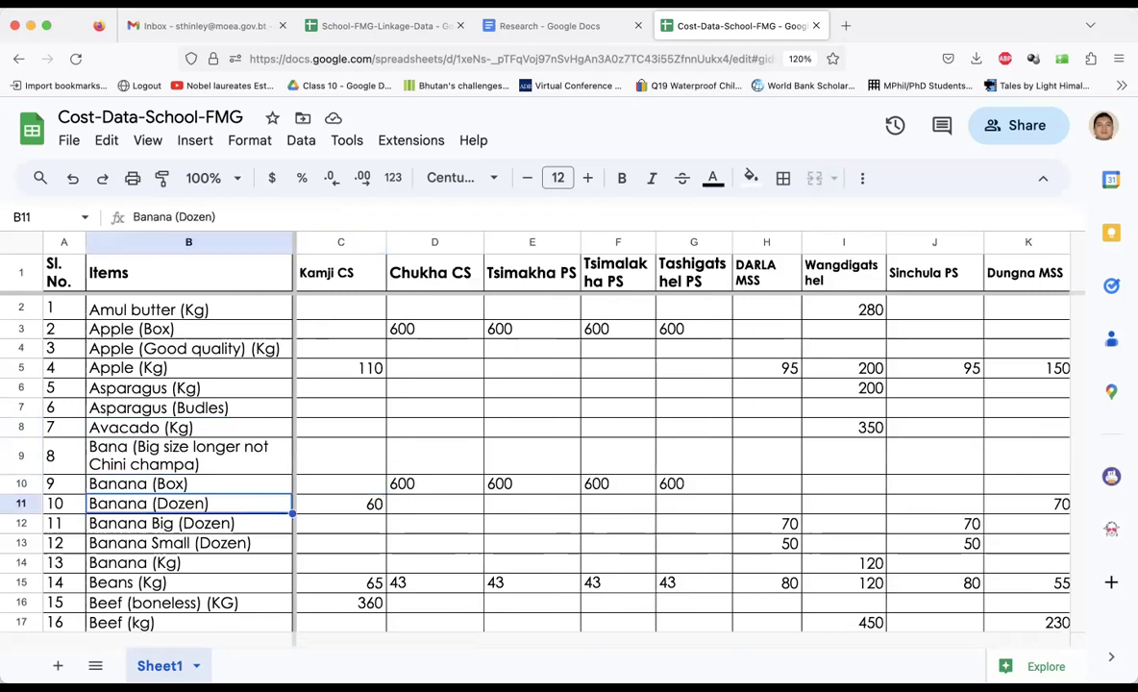
pyautogui.press('Down')
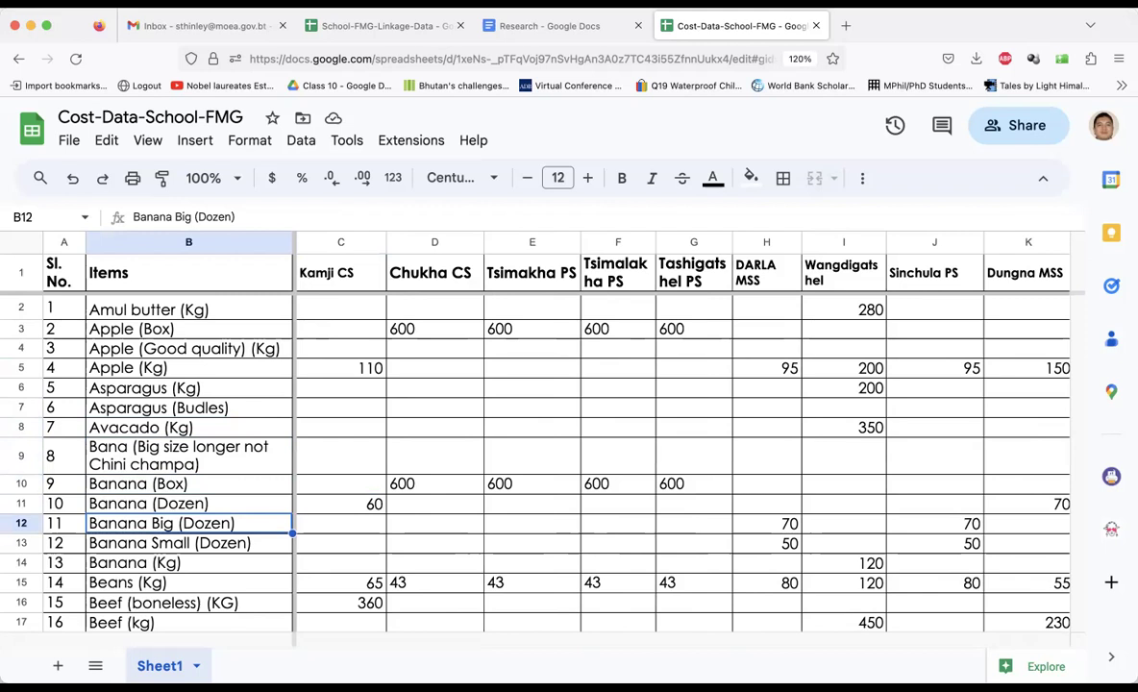
pyautogui.press('Down')
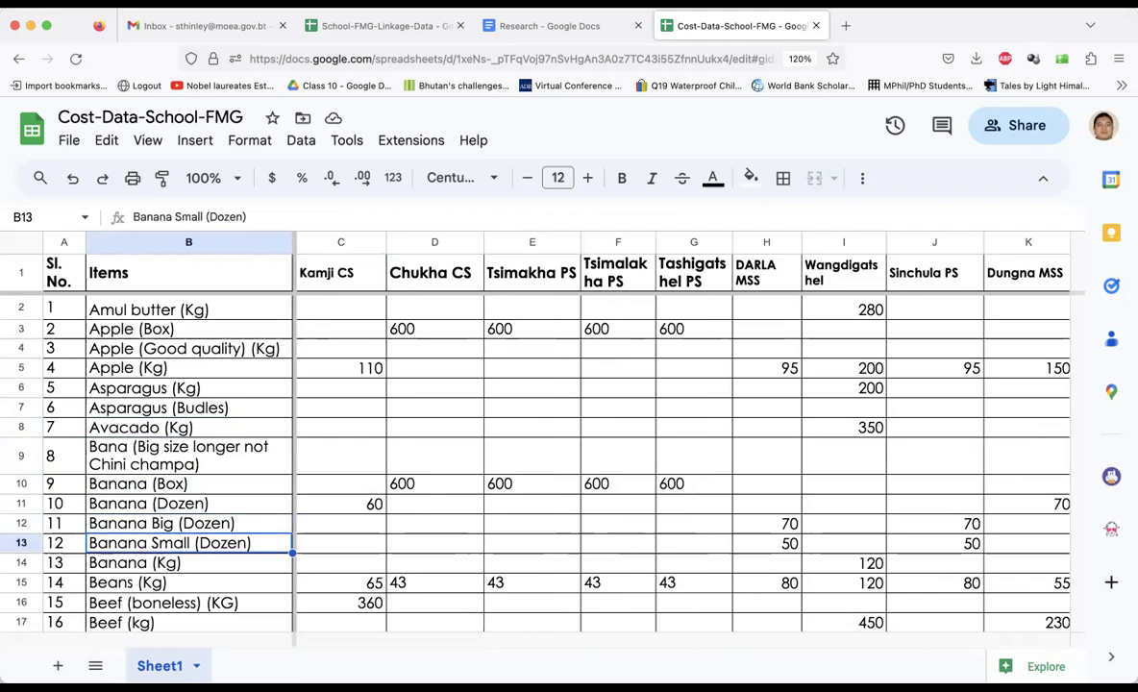
pyautogui.press('Down')
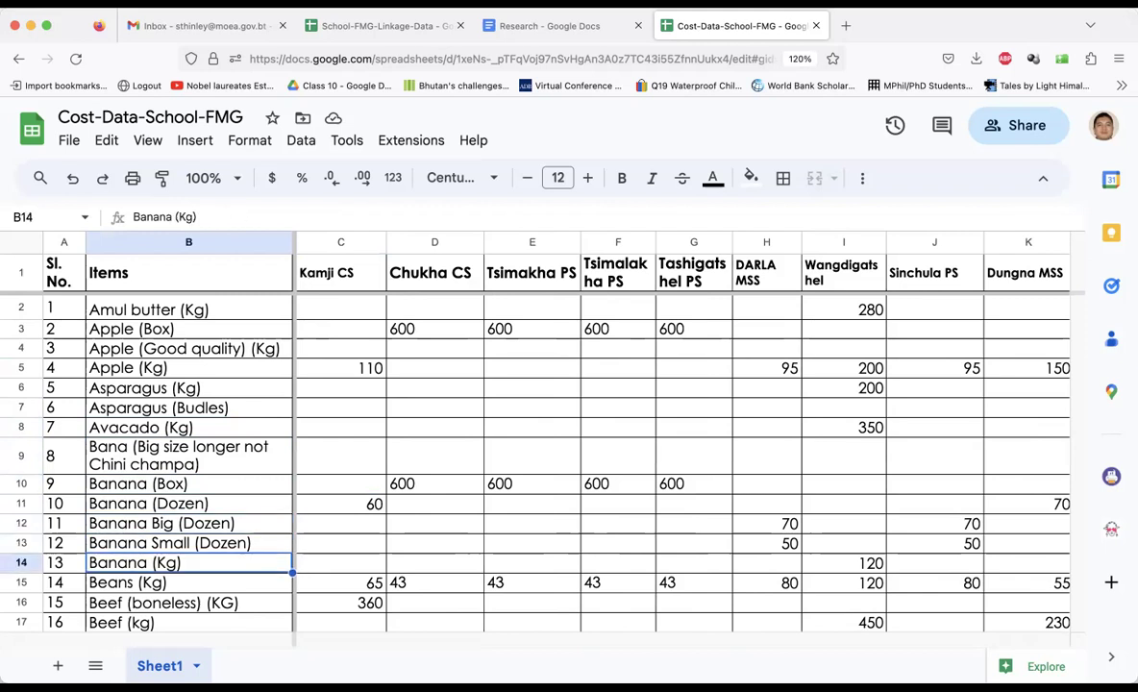
# Go over the banana rows again from the big-size entry to Banana (Kg), comparing the different units used
pyautogui.press('Up')
pyautogui.press('Up')
pyautogui.press('Up')
pyautogui.press('Up')
pyautogui.press('Up')
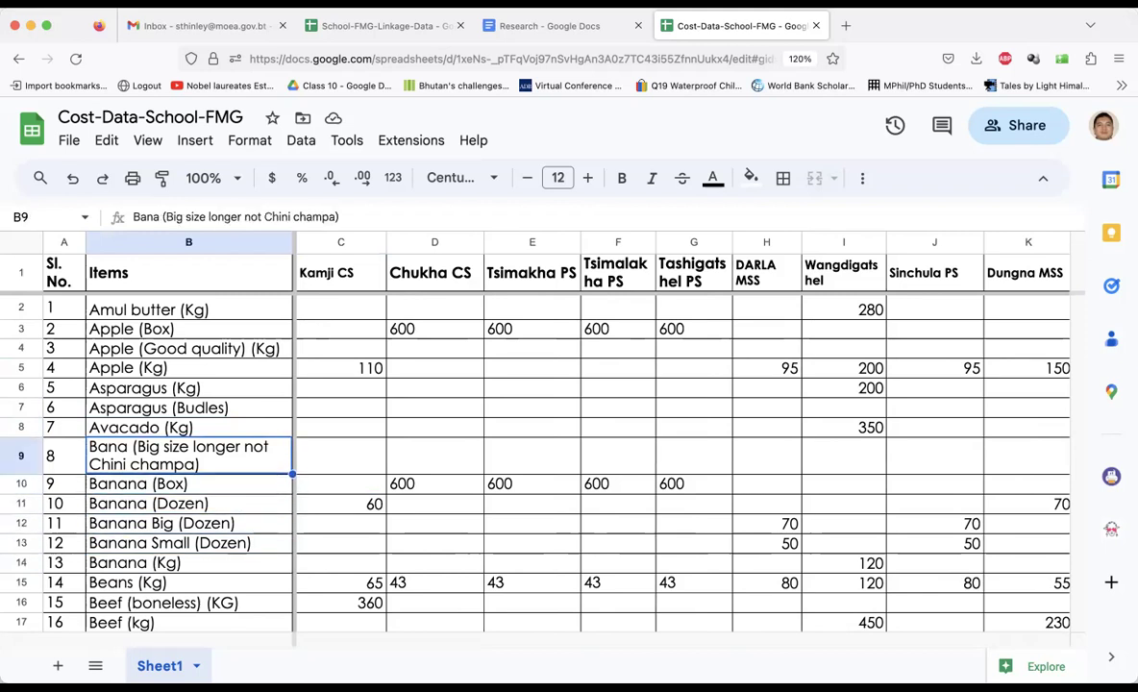
pyautogui.press('Down')
pyautogui.press('Down')
pyautogui.press('Down')
pyautogui.press('Down')
pyautogui.press('Down')
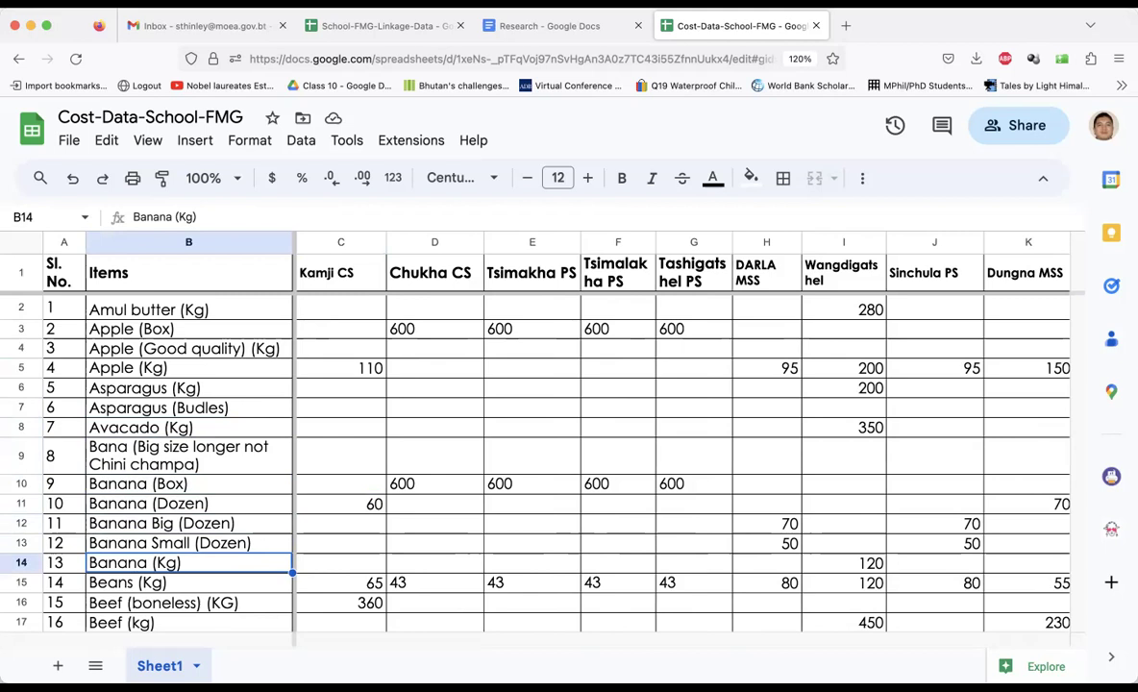
pyautogui.press('Up')
pyautogui.press('Up')
pyautogui.press('Up')
pyautogui.press('Up')
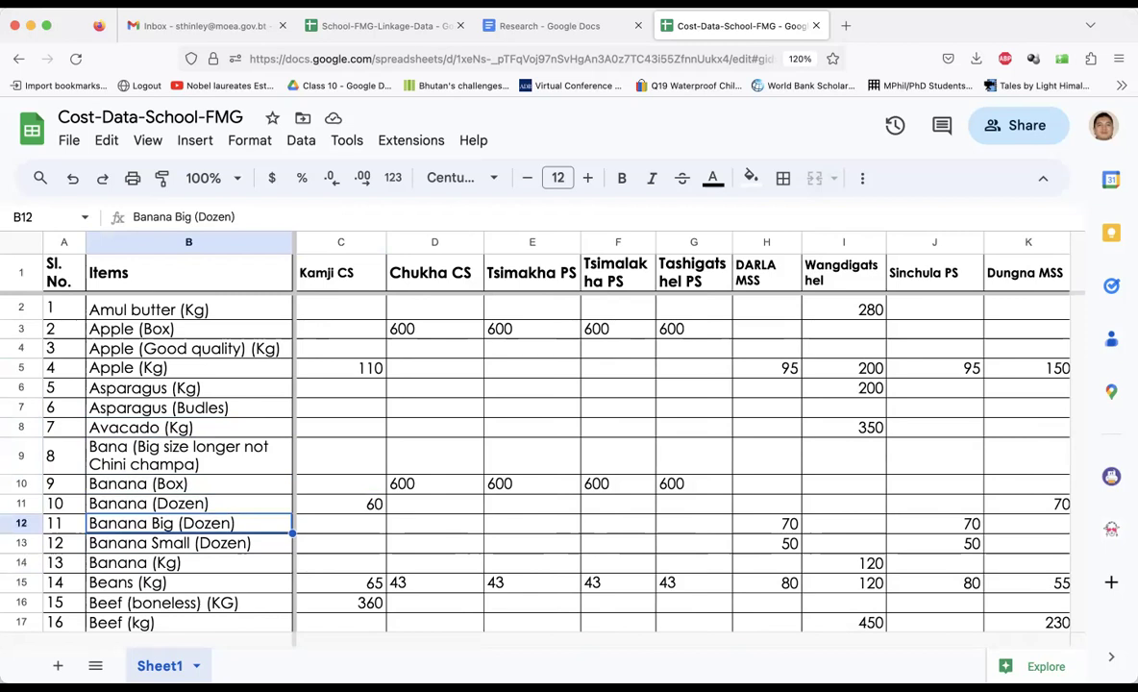
pyautogui.press('Down')
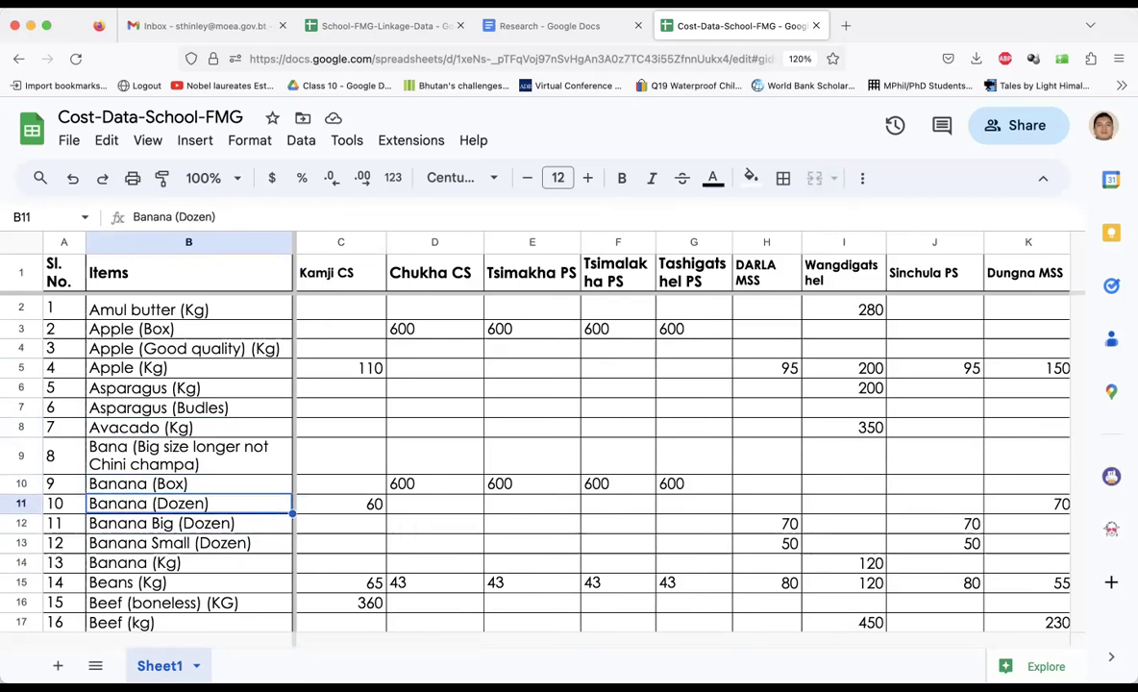
# Check the Kamji CS column for the Banana (Dozen), Banana Big and Banana Small prices and the rows just above
pyautogui.click(341, 504)
pyautogui.click(341, 523)
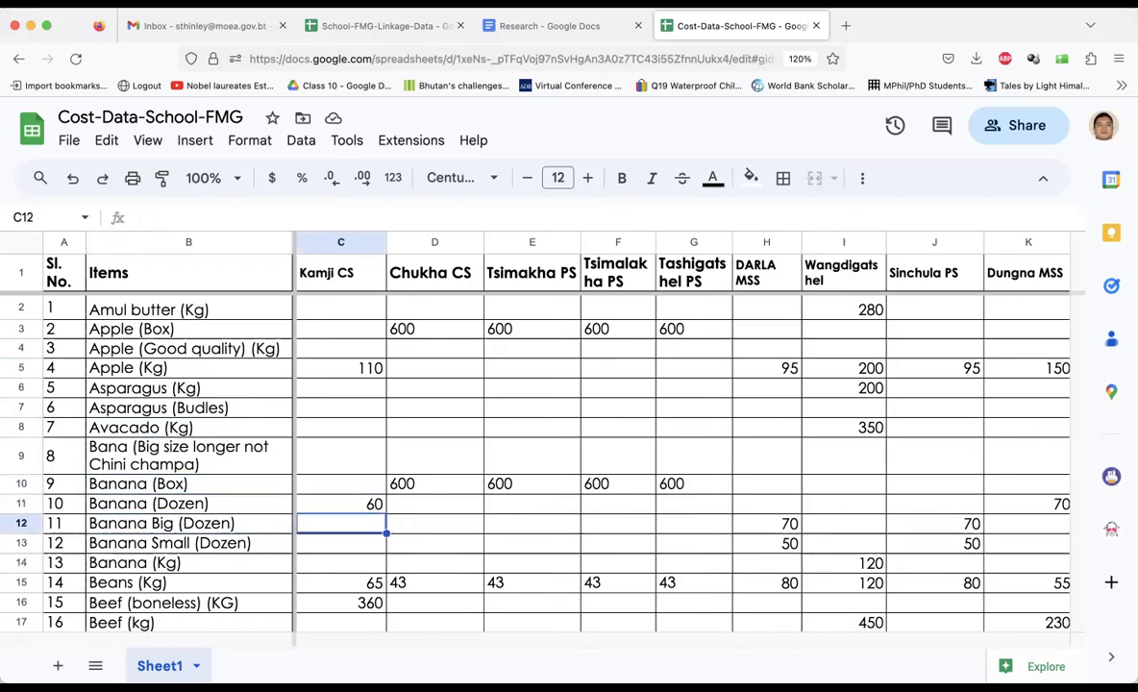
pyautogui.click(341, 543)
pyautogui.press('Up')
pyautogui.press('Up')
pyautogui.press('Up')
pyautogui.press('Up')
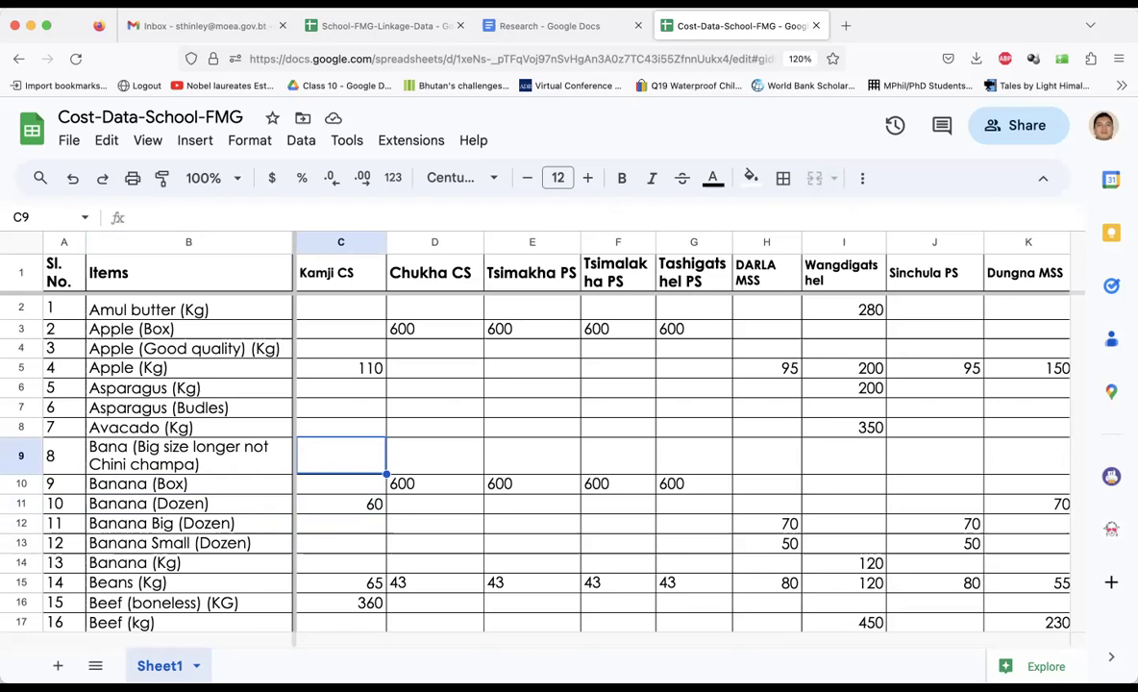
# Move down the item list from the banana rows to the beef variants: boneless, plain Kg and with bone
pyautogui.click(144, 455)
pyautogui.click(144, 484)
pyautogui.press('Down')
pyautogui.press('Down')
pyautogui.press('Down')
pyautogui.press('Down')
pyautogui.press('Down')
pyautogui.press('Down')
pyautogui.press('Down')
pyautogui.press('Down')
pyautogui.press('Down')
pyautogui.press('Up')
pyautogui.press('Up')
pyautogui.press('Up')
pyautogui.press('Up')
pyautogui.press('Down')
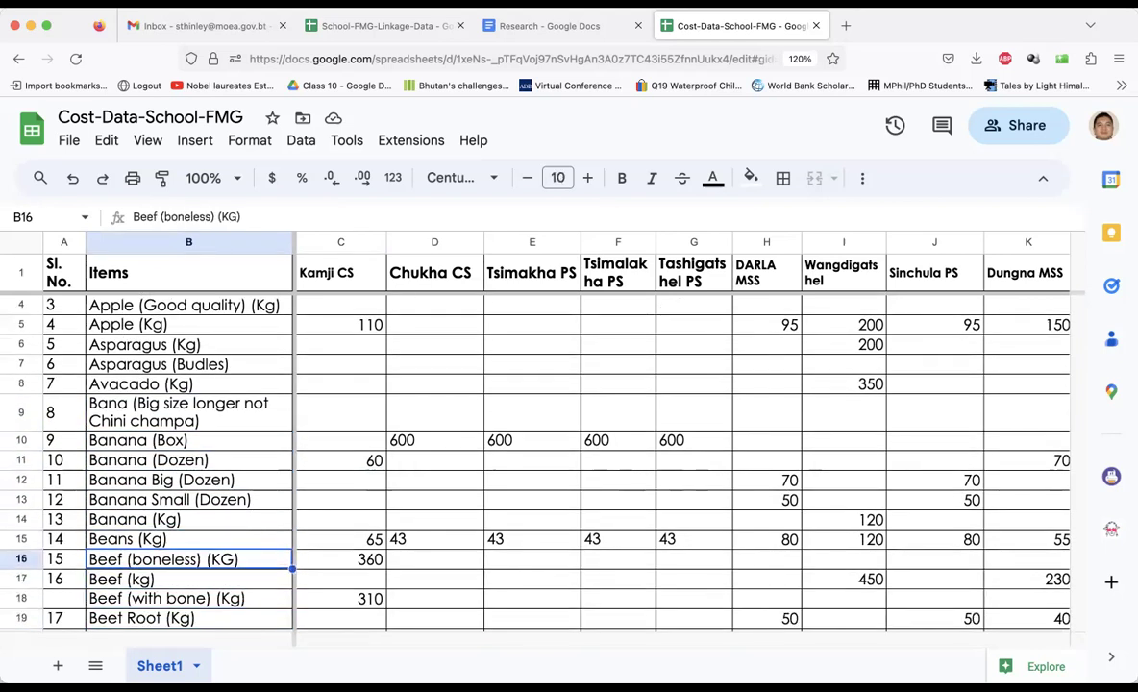
pyautogui.press('Down')
pyautogui.press('Down')
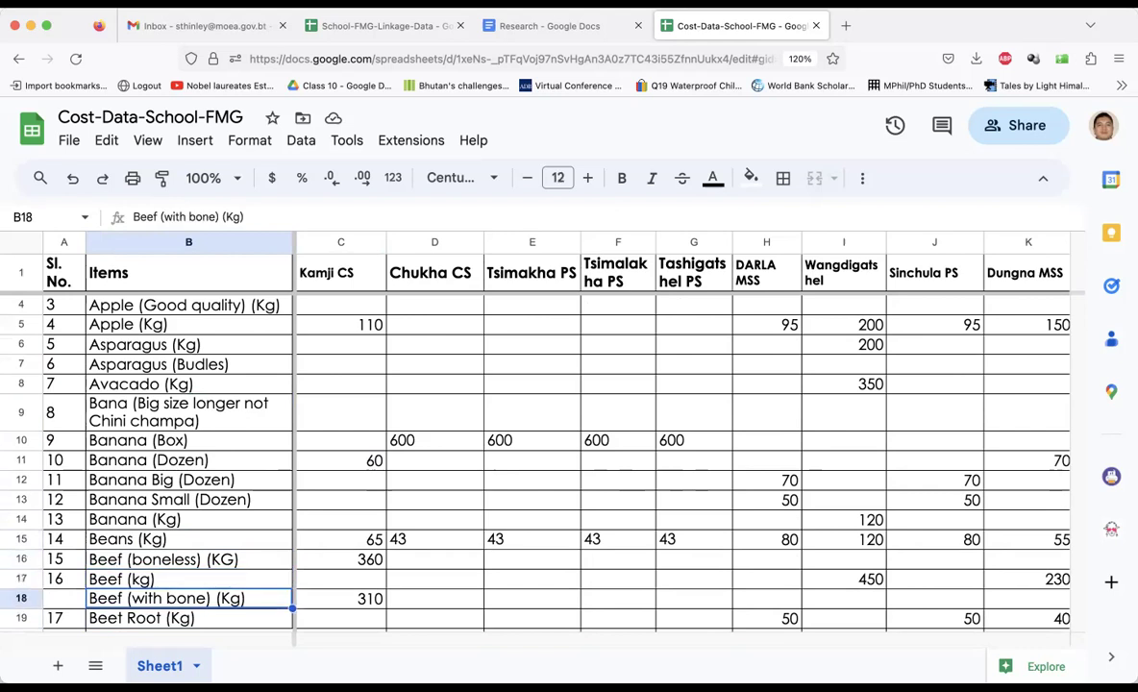
# Review the items from Beet Root and Bhutanese Tea Leaf through Block Cheese to Bottle Gourd (Kg)
pyautogui.press('Down')
pyautogui.press('Down')
pyautogui.press('Down')
pyautogui.press('Down')
pyautogui.press('Down')
pyautogui.press('Down')
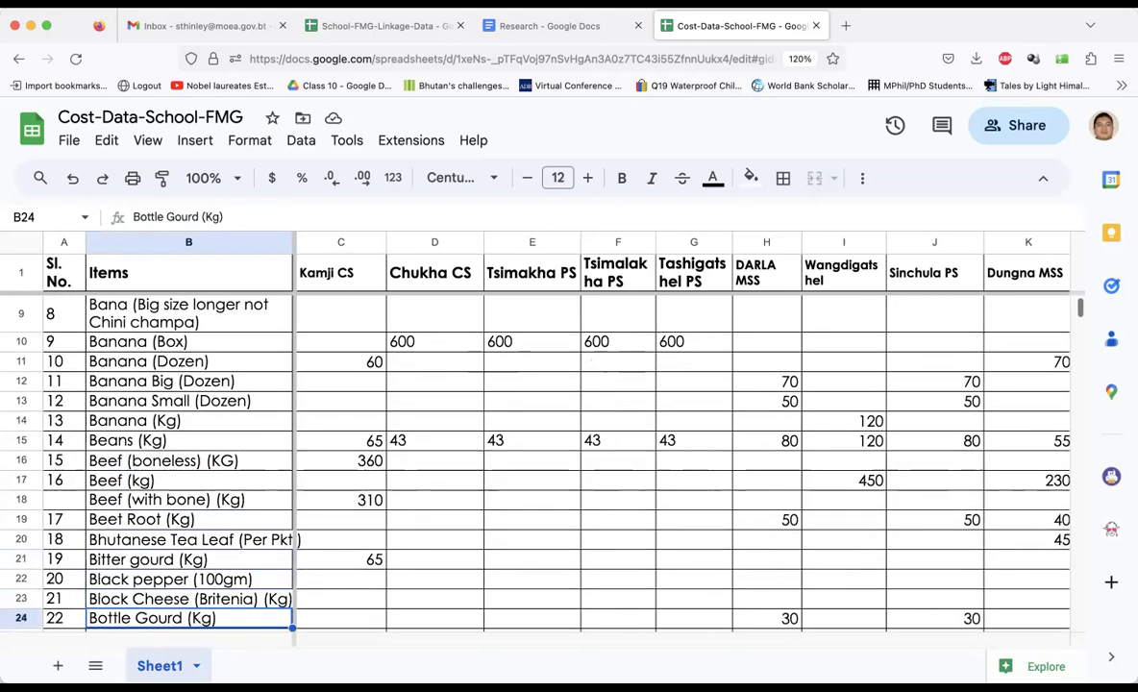
pyautogui.press('Down')
pyautogui.press('Up')
pyautogui.press('Up')
pyautogui.press('Up')
pyautogui.press('Up')
pyautogui.press('Up')
pyautogui.press('Up')
pyautogui.press('Down')
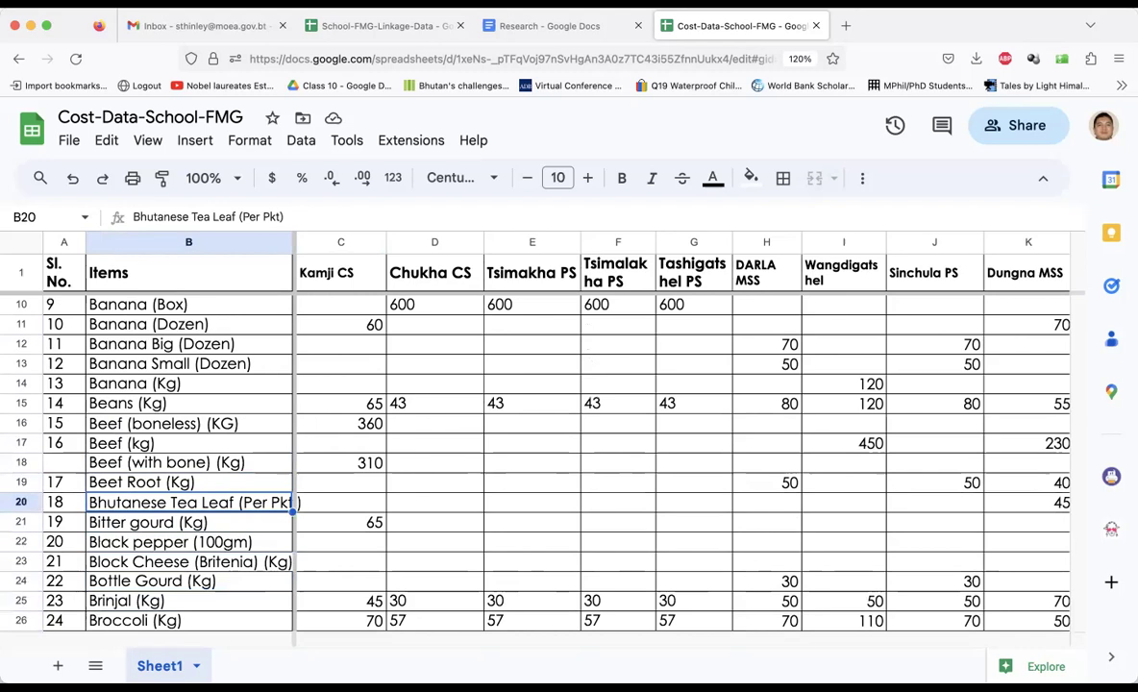
pyautogui.press('Down')
pyautogui.press('Down')
pyautogui.press('Down')
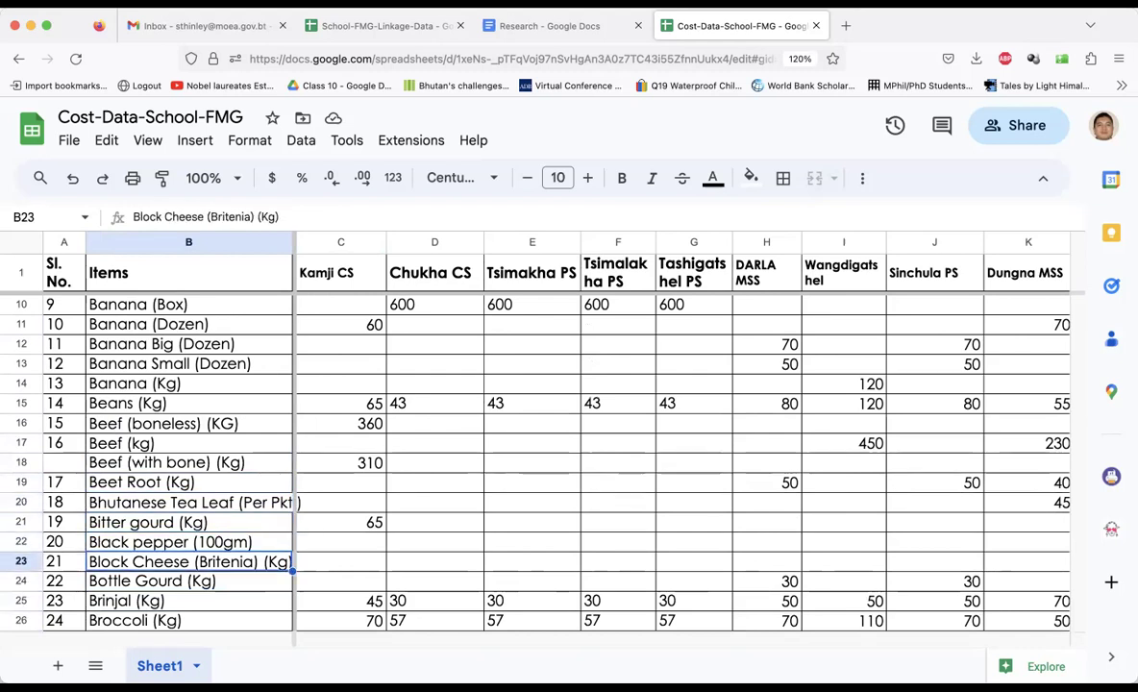
pyautogui.press('Down')
# Examine the separate Cheese (kg) and Cheese (Local) Kg entries in the item list
pyautogui.scroll(-3, 538, 461)
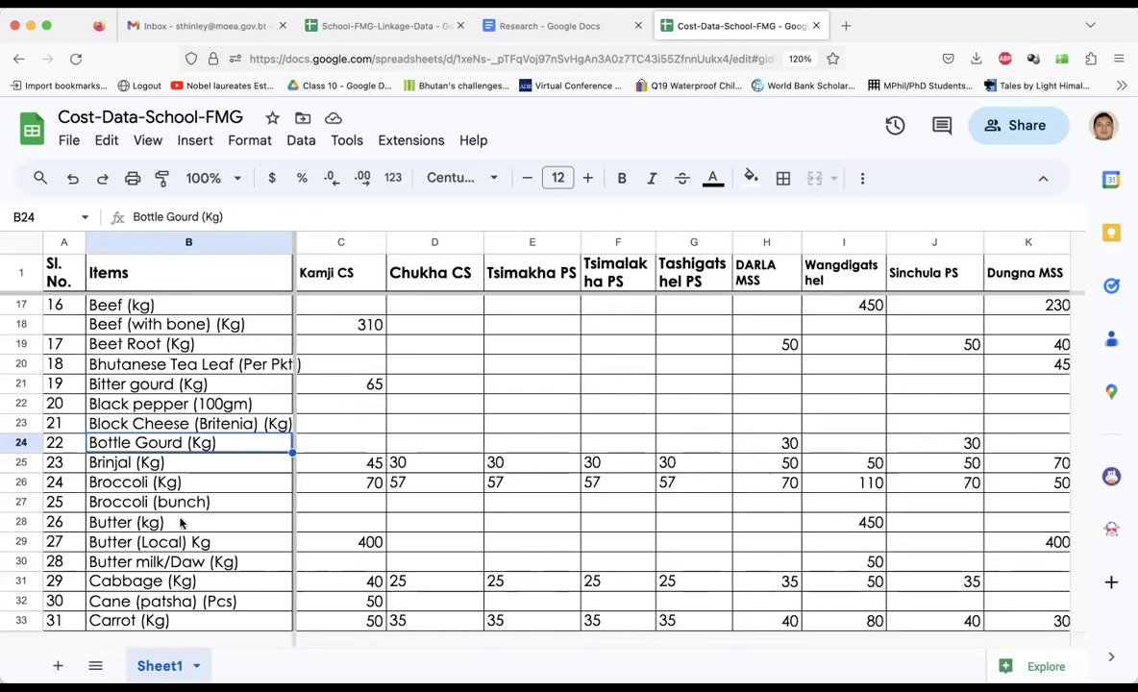
pyautogui.scroll(-4, 180, 522)
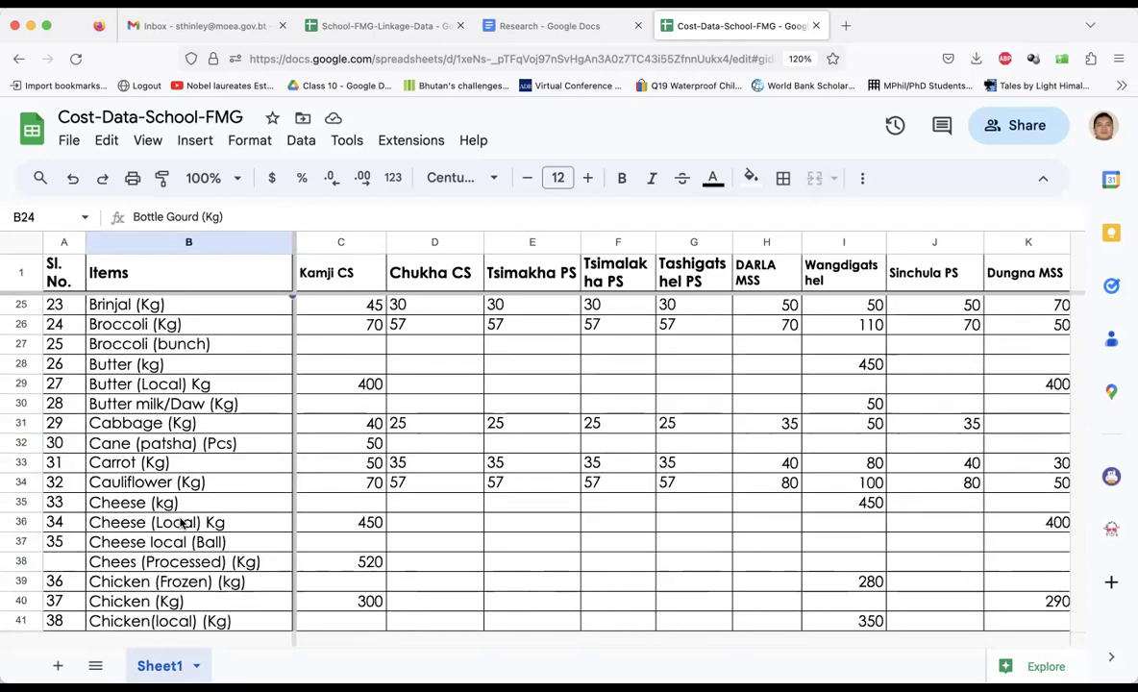
pyautogui.click(149, 499)
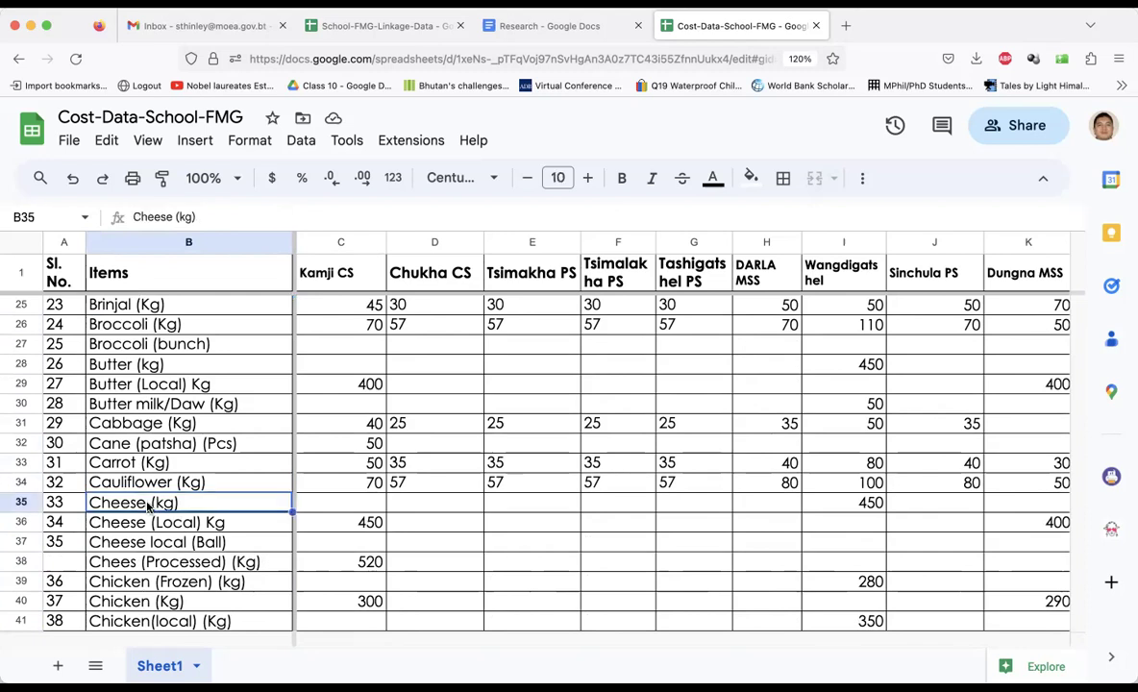
pyautogui.click(157, 522)
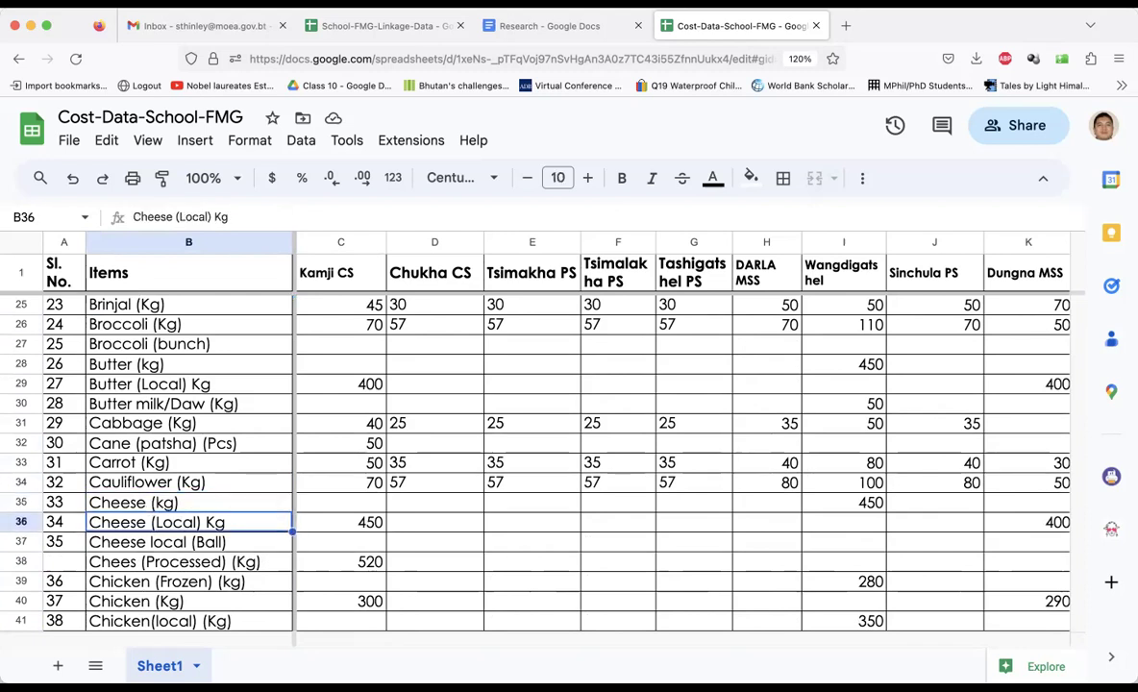
# Review the Cheese local (Ball) and Chees (Processed) entries and the frozen, plain and local chicken variants in the item list
pyautogui.click(157, 542)
pyautogui.click(174, 561)
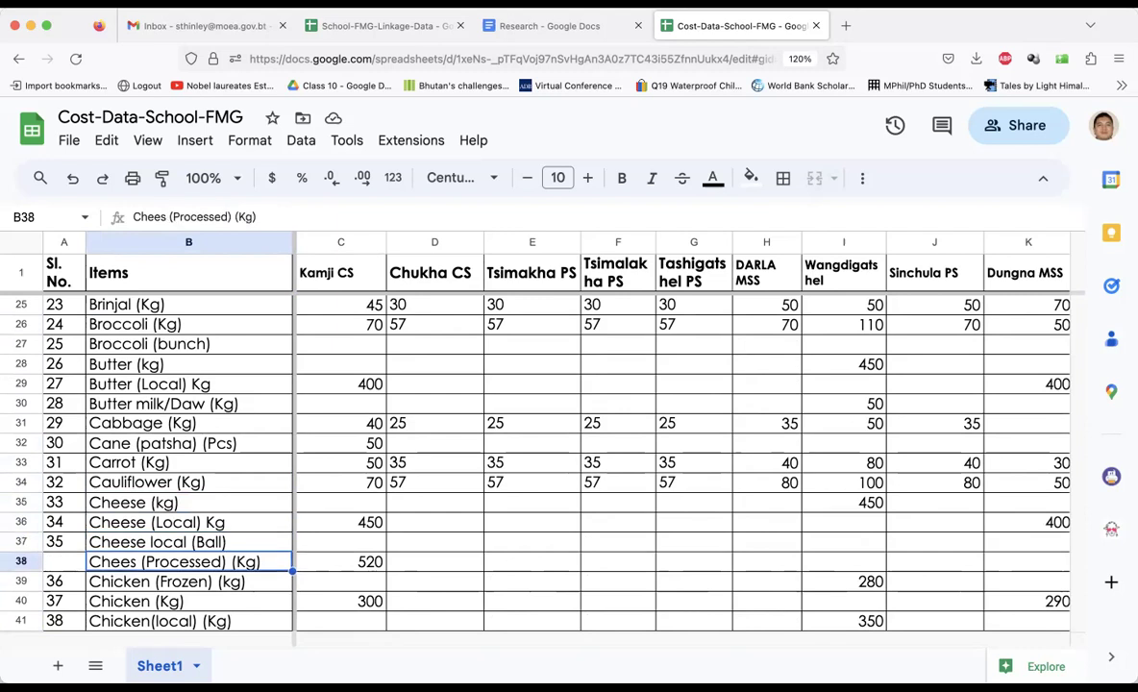
pyautogui.click(166, 582)
pyautogui.click(135, 601)
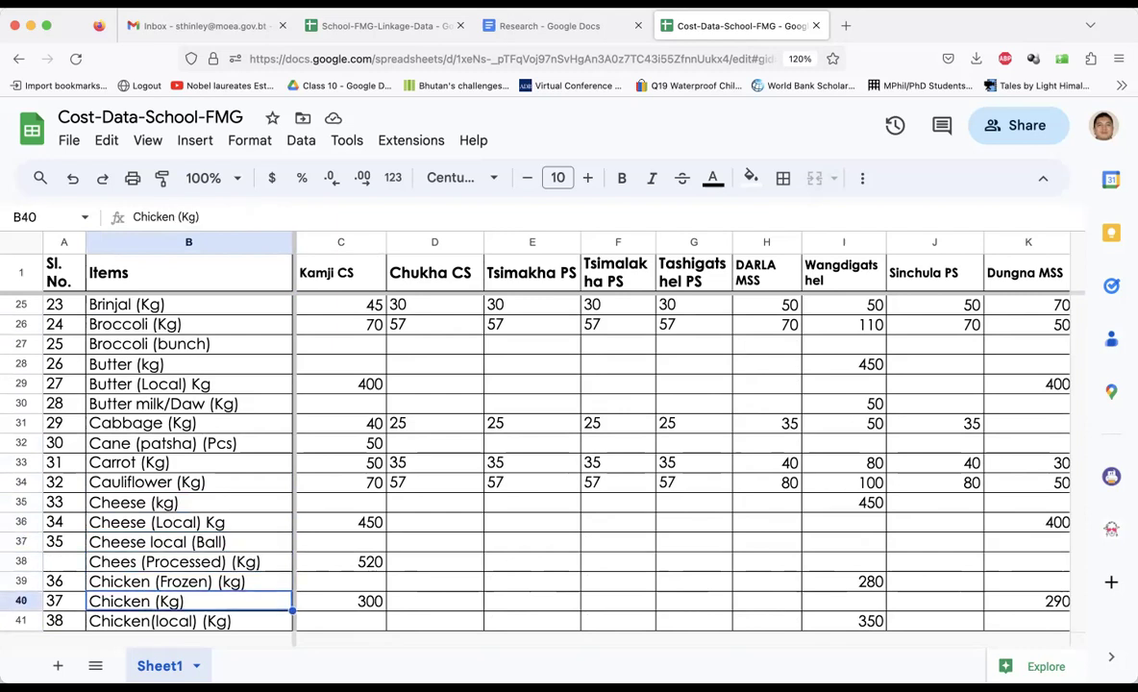
pyautogui.click(160, 620)
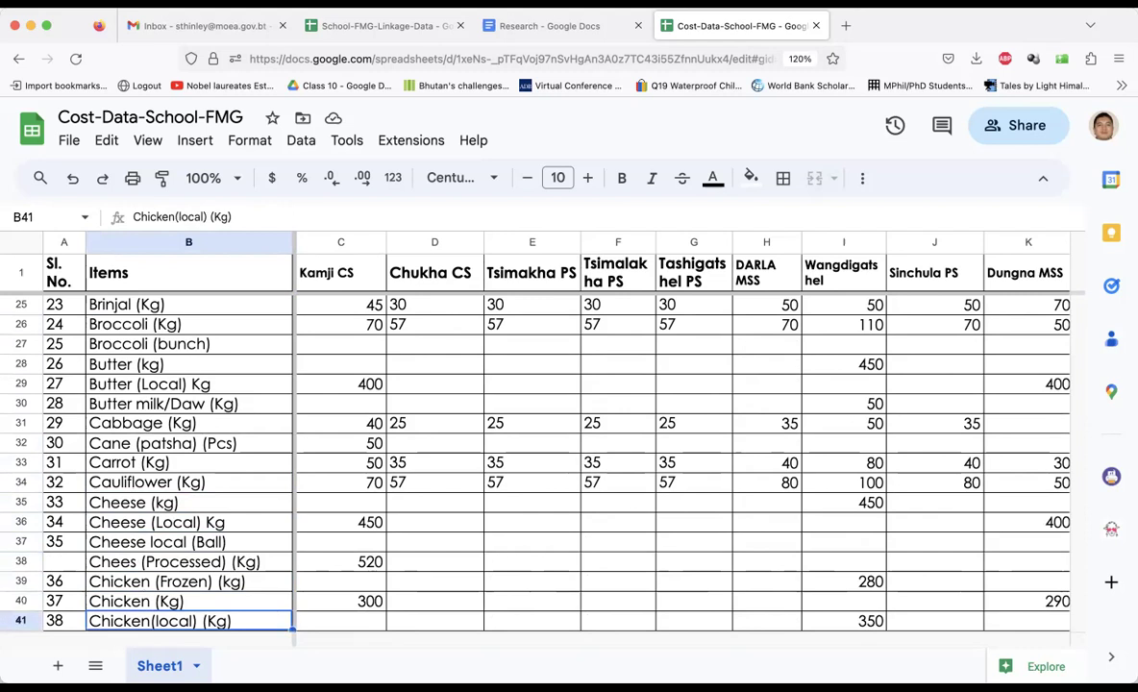
# Move down the item list from Chicken Masala past Coriander (Kg) and Corriander (bundles) to Cucumber (Kg) and the rows below
pyautogui.press('Down')
pyautogui.press('Down')
pyautogui.press('Down')
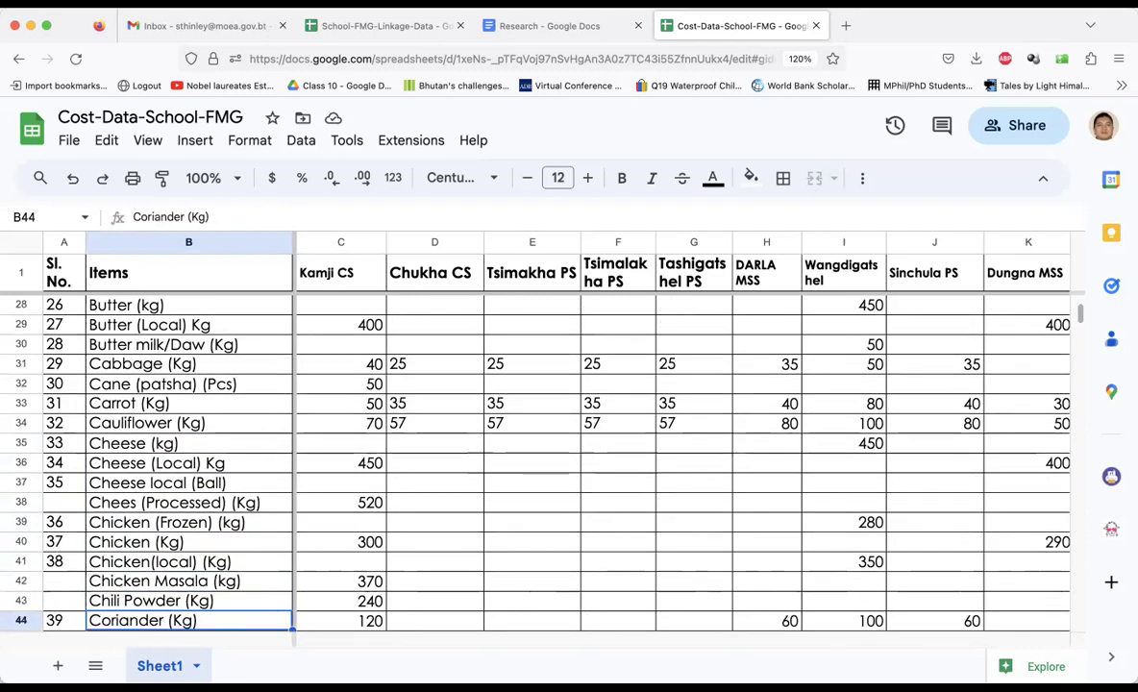
pyautogui.press('Down')
pyautogui.press('Down')
pyautogui.press('Down')
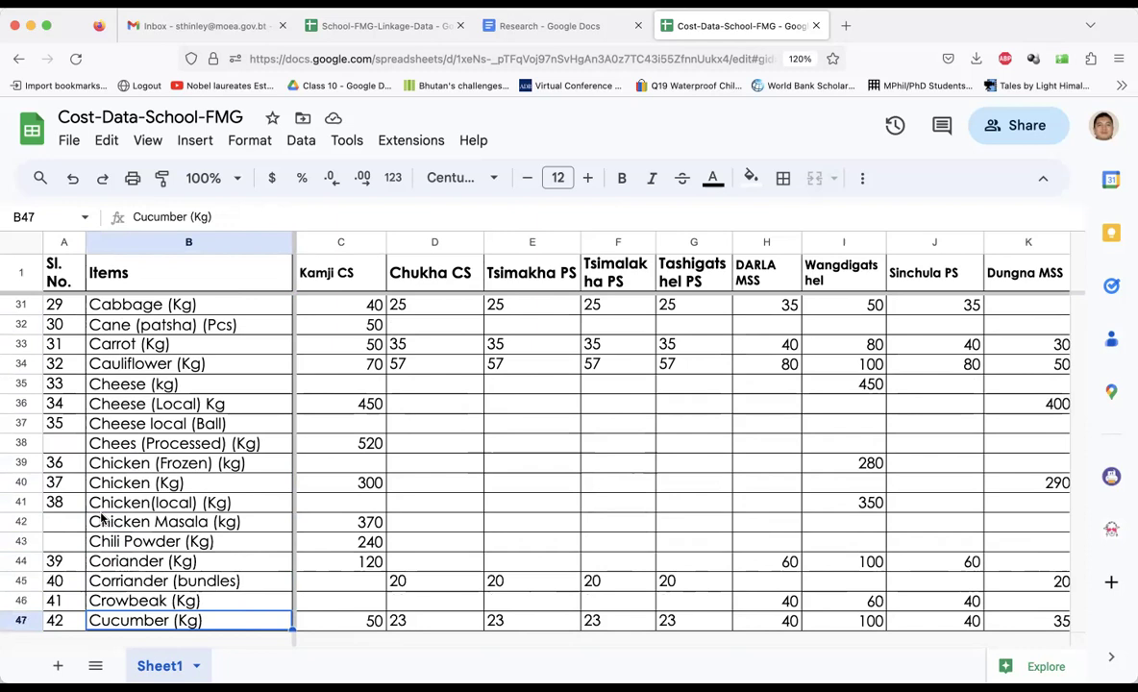
pyautogui.scroll(-1, 163, 500)
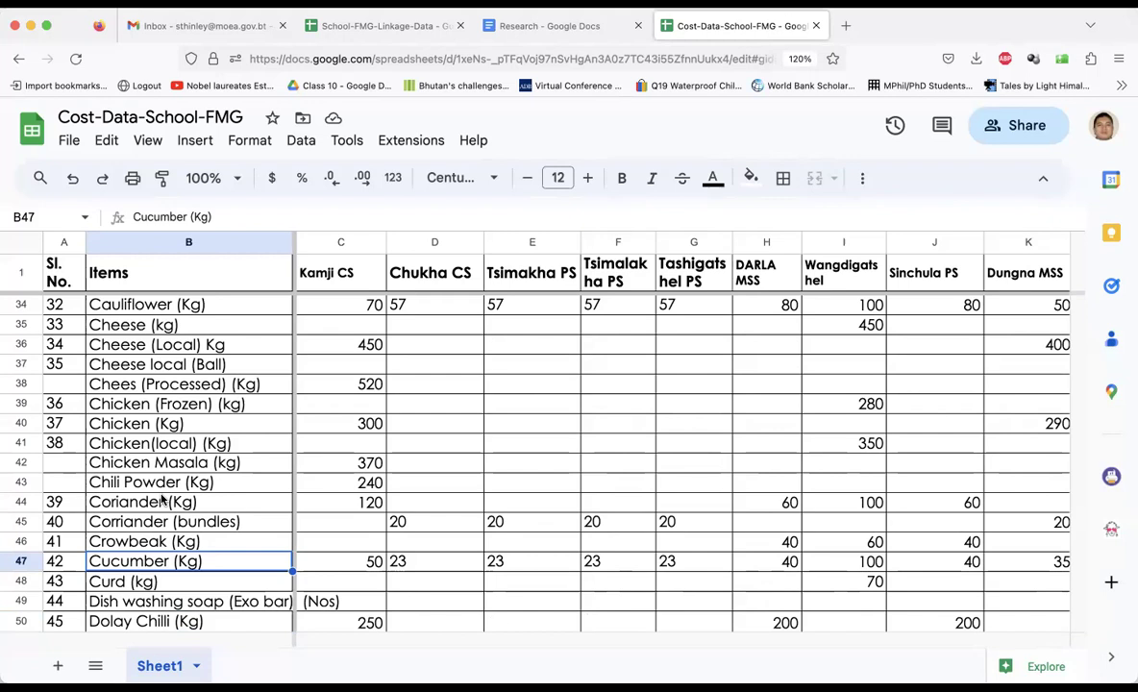
# Compare the Cauliflower (Kg) prices school by school from Kamji CS to Sinchula PS
pyautogui.click(359, 304)
pyautogui.press('Right')
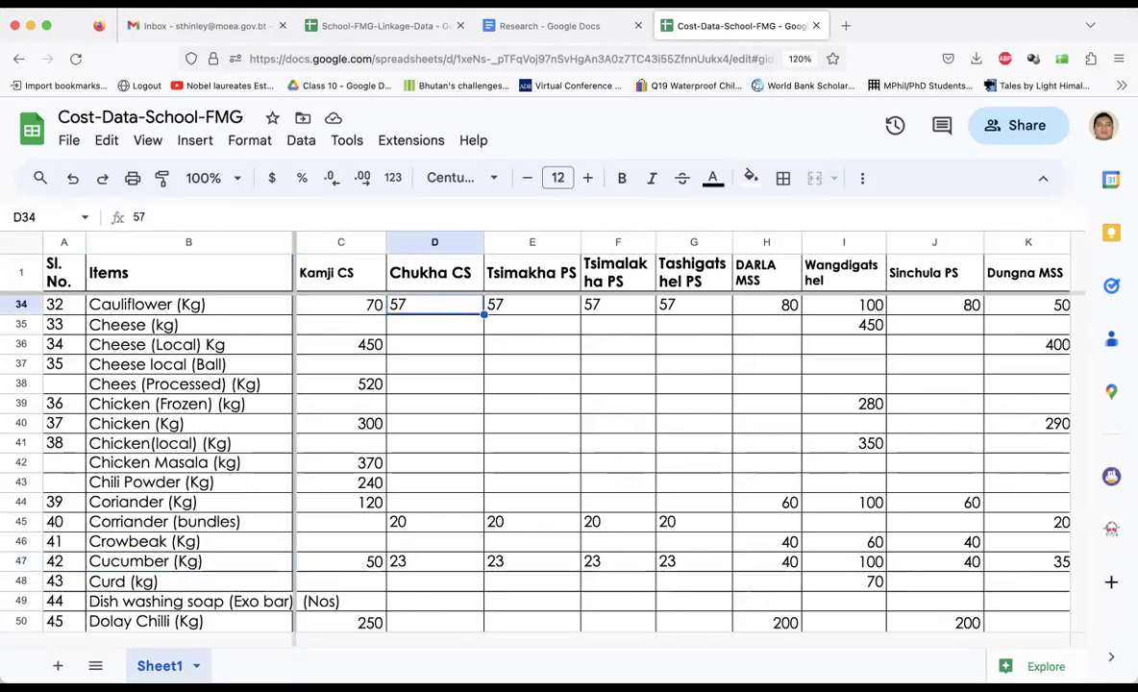
pyautogui.press('Right')
pyautogui.press('Right')
pyautogui.press('Right')
pyautogui.press('Right')
pyautogui.press('Right')
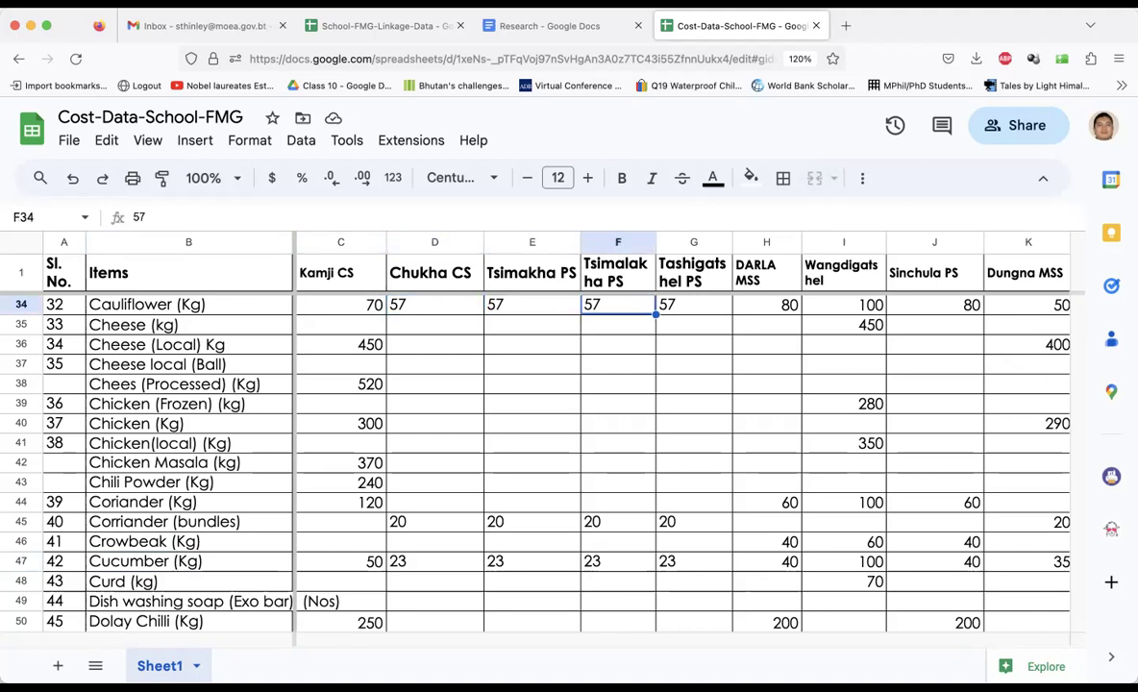
pyautogui.press('Right')
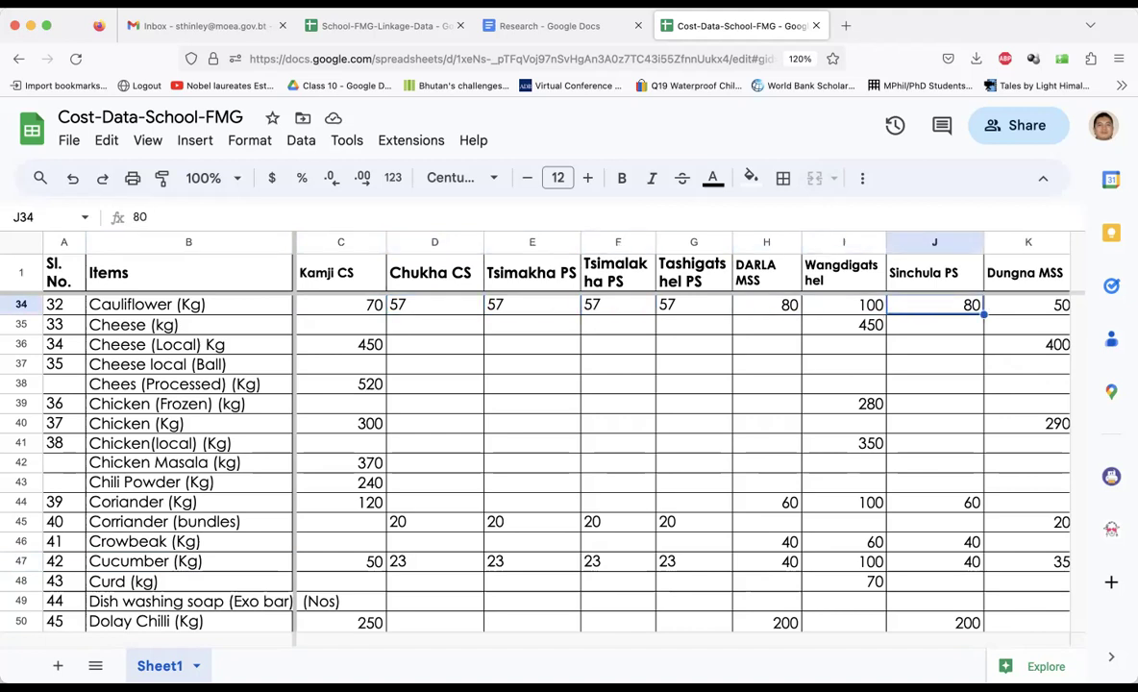
# Check the Cauliflower (Kg) prices for the schools from DARLA MSS through RANGAYTRUNG PS and LOGCHINA MSS to Chapcha MSS and its neighbours
pyautogui.press('Left')
pyautogui.press('Left')
pyautogui.press('Right')
pyautogui.press('Right')
pyautogui.press('Right')
pyautogui.press('Right')
pyautogui.press('Right')
pyautogui.press('Left')
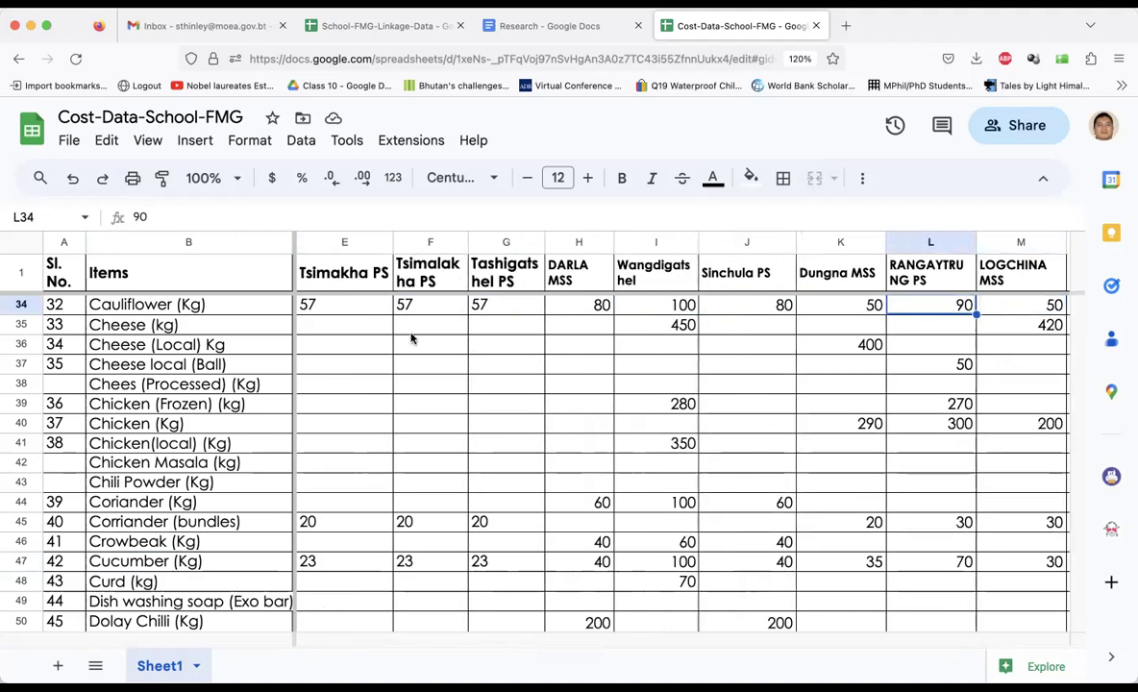
pyautogui.press('Right')
pyautogui.press('Right')
pyautogui.press('Right')
pyautogui.press('Right')
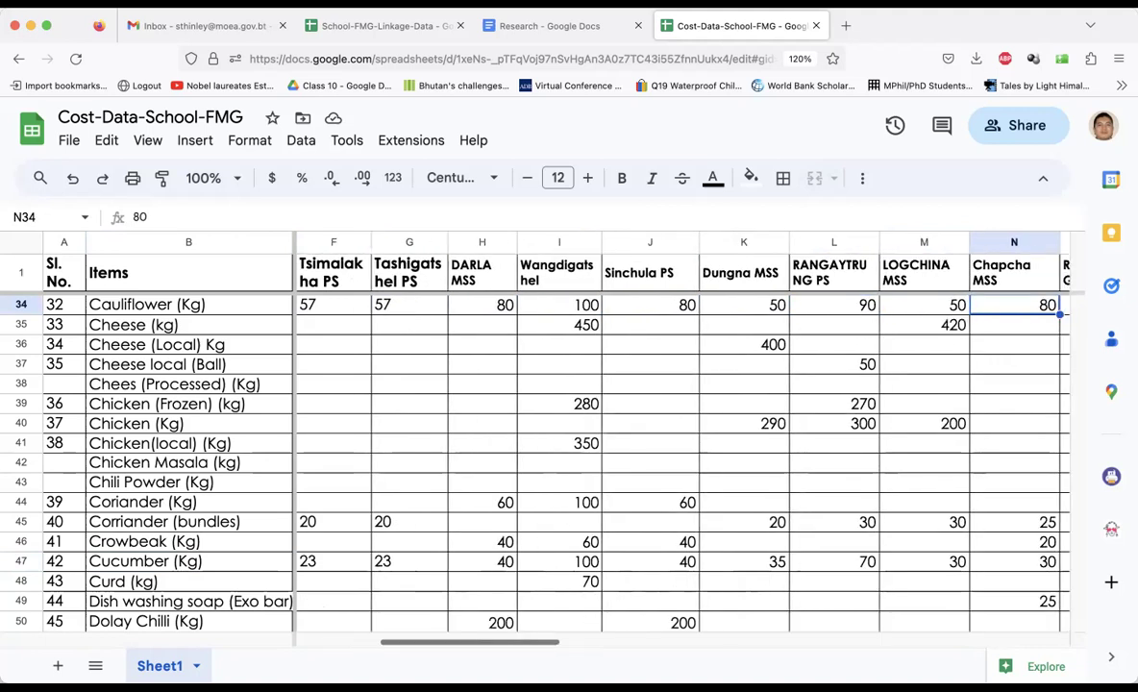
pyautogui.press('Left')
pyautogui.press('Left')
pyautogui.press('Left')
pyautogui.press('Right')
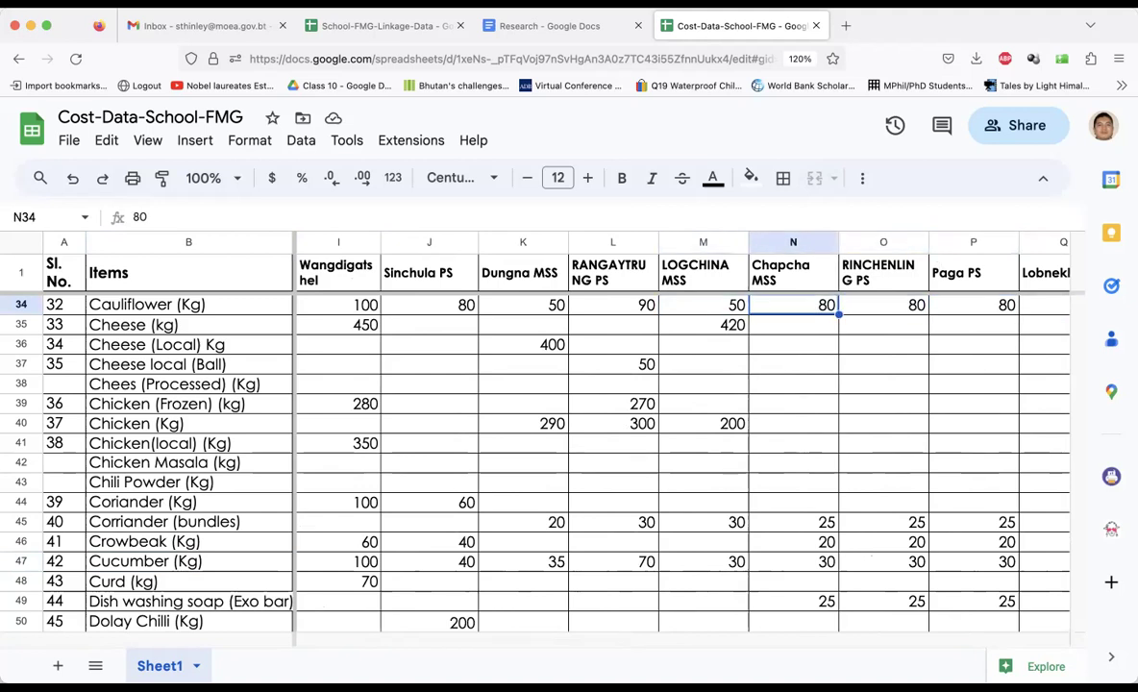
# Go back along the Cauliflower (Kg) row from Chapcha MSS to Tsimakha PS
pyautogui.press('Left')
pyautogui.press('Left')
pyautogui.press('Left')
pyautogui.press('Left')
pyautogui.press('Left')
pyautogui.press('Left')
pyautogui.press('Left')
pyautogui.press('Left')
pyautogui.press('Left')
pyautogui.press('Left')
pyautogui.press('Left')
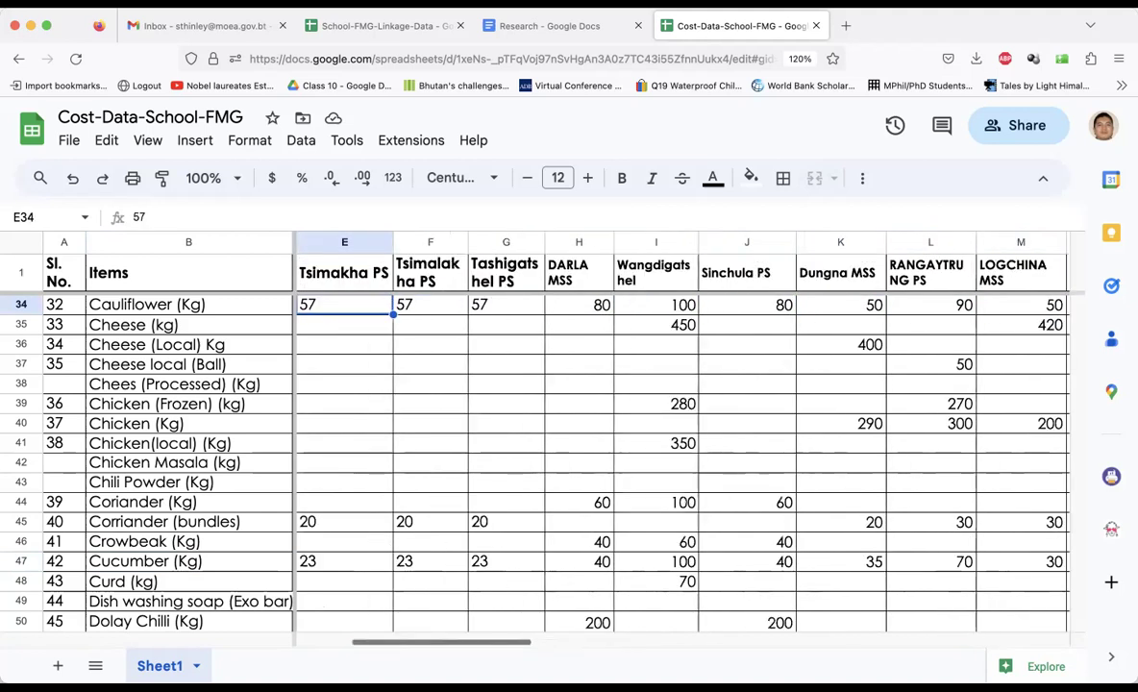